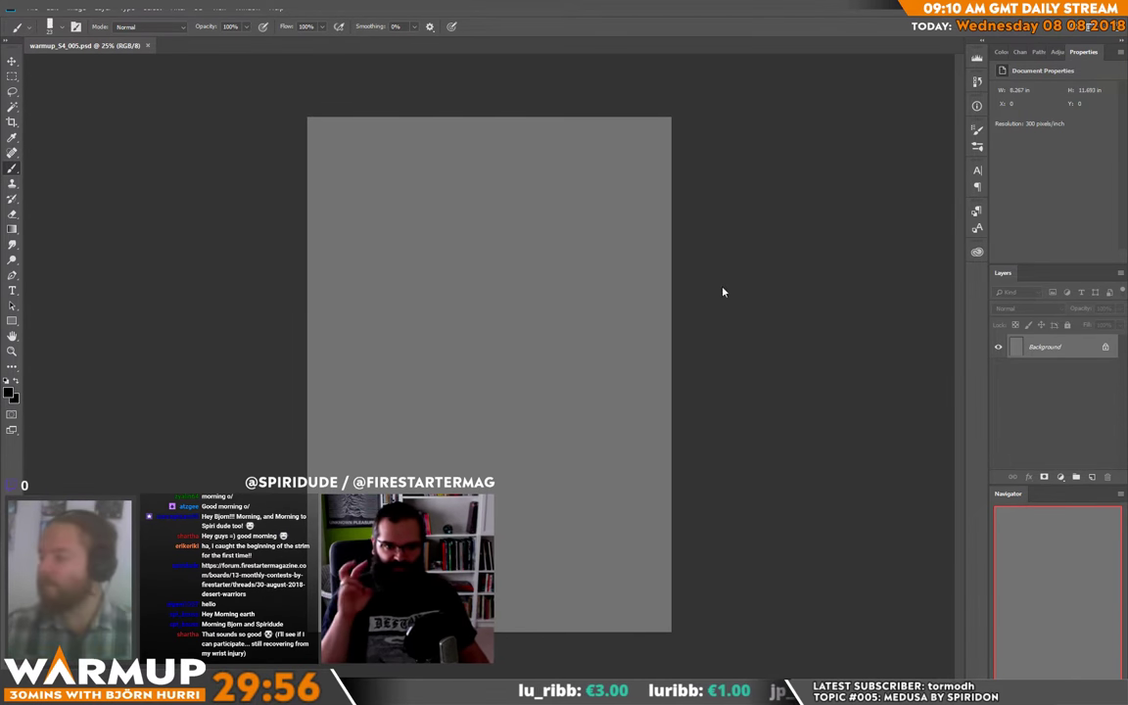
Step: Add a new empty layer, make white the painting colour and set the brush size
click(502, 315)
key(ctrl+shift+alt+n)
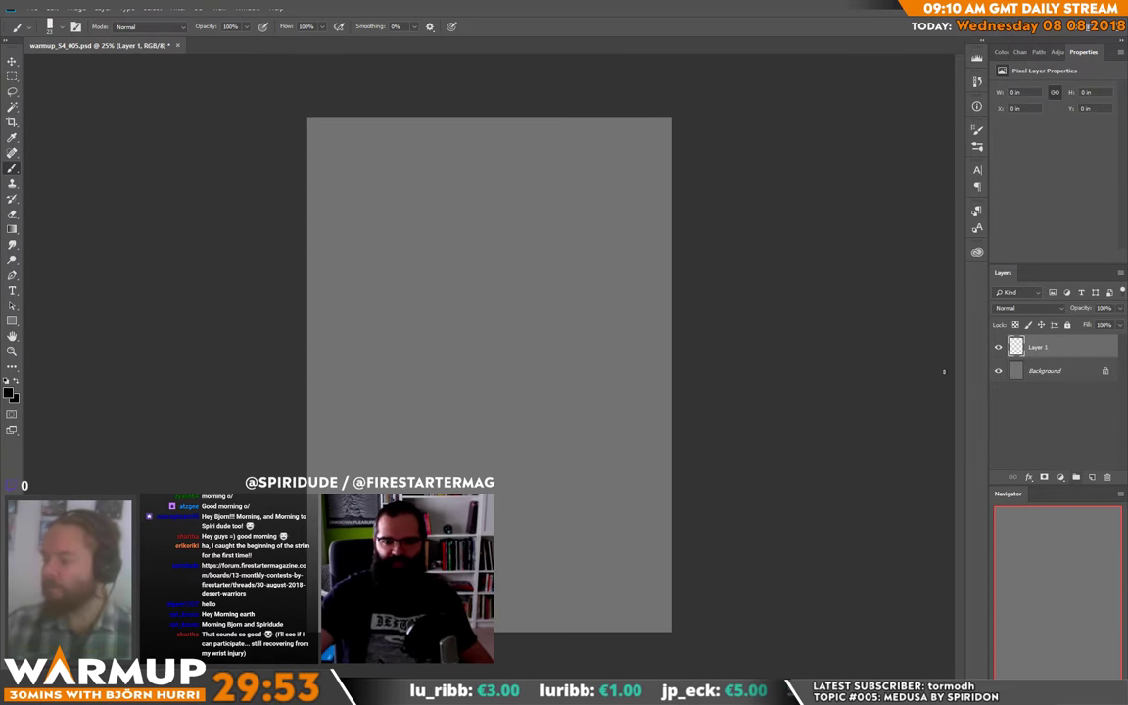
key(x)
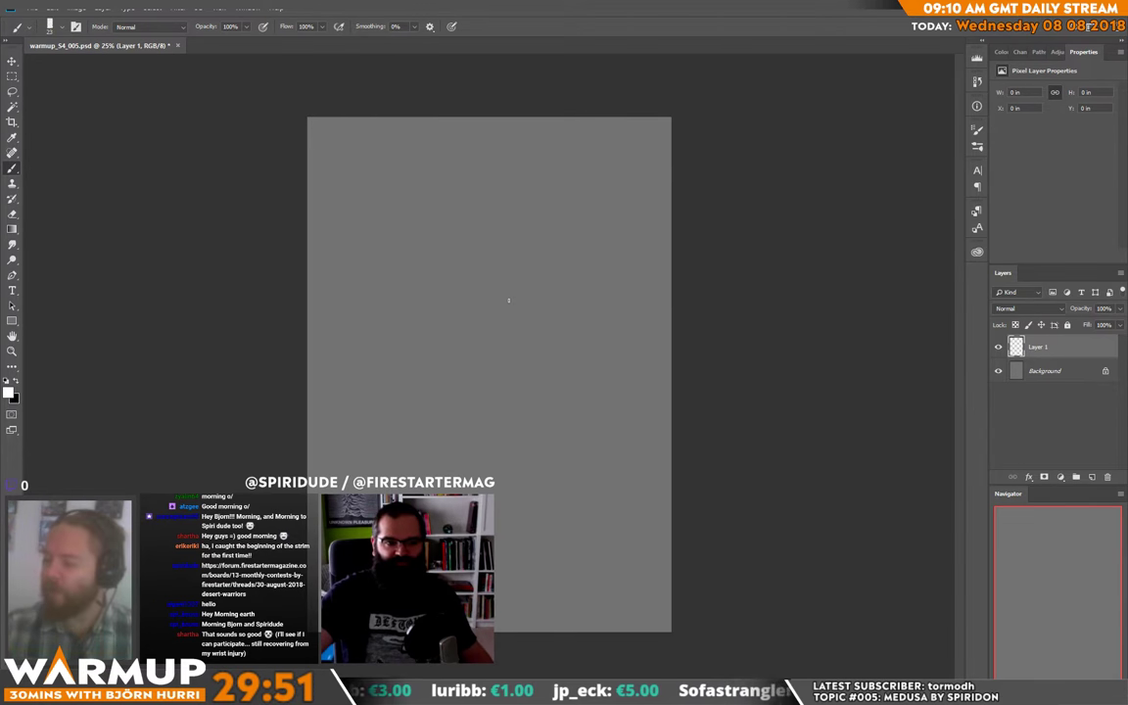
right_click(508, 299)
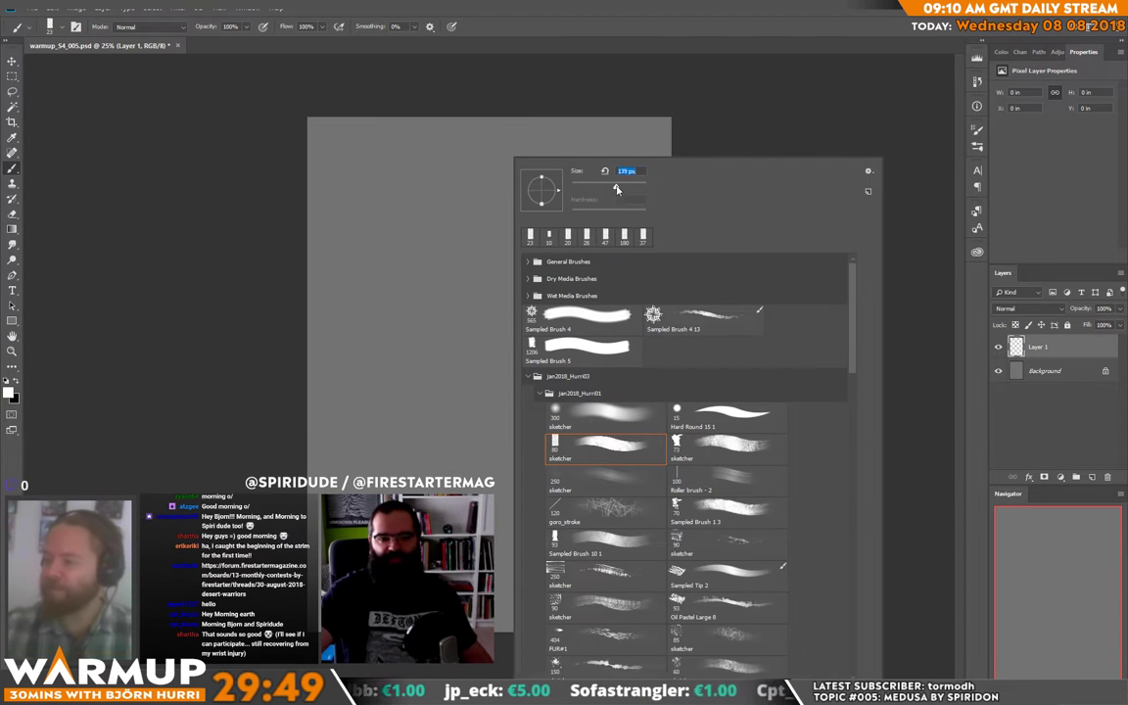
key(Return)
Step: Paint a curling white head shape top-left and sweeping diagonal tentacle bands toward the lower right
mouse_move(409, 201)
mouse_down()
mouse_move(443, 152)
mouse_move(477, 137)
mouse_move(542, 181)
mouse_up()
mouse_move(430, 147)
mouse_down()
mouse_move(440, 201)
mouse_move(402, 196)
mouse_move(385, 387)
mouse_move(393, 242)
mouse_move(358, 270)
mouse_move(397, 256)
mouse_move(382, 157)
mouse_move(465, 137)
mouse_move(441, 203)
mouse_move(506, 166)
mouse_move(574, 184)
mouse_move(661, 159)
mouse_move(630, 232)
mouse_move(505, 367)
mouse_up()
drag(588, 201, 529, 270)
drag(673, 428, 565, 432)
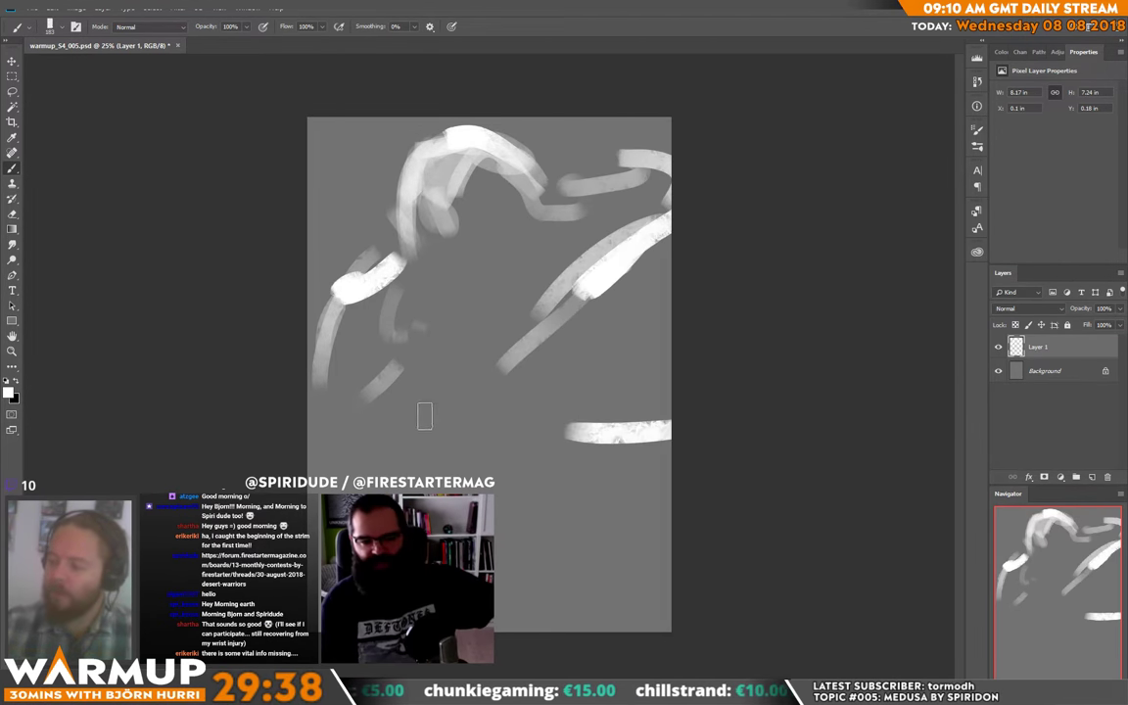
drag(436, 415, 667, 433)
drag(649, 340, 535, 295)
mouse_move(397, 235)
mouse_down()
mouse_move(412, 191)
mouse_move(443, 180)
mouse_up()
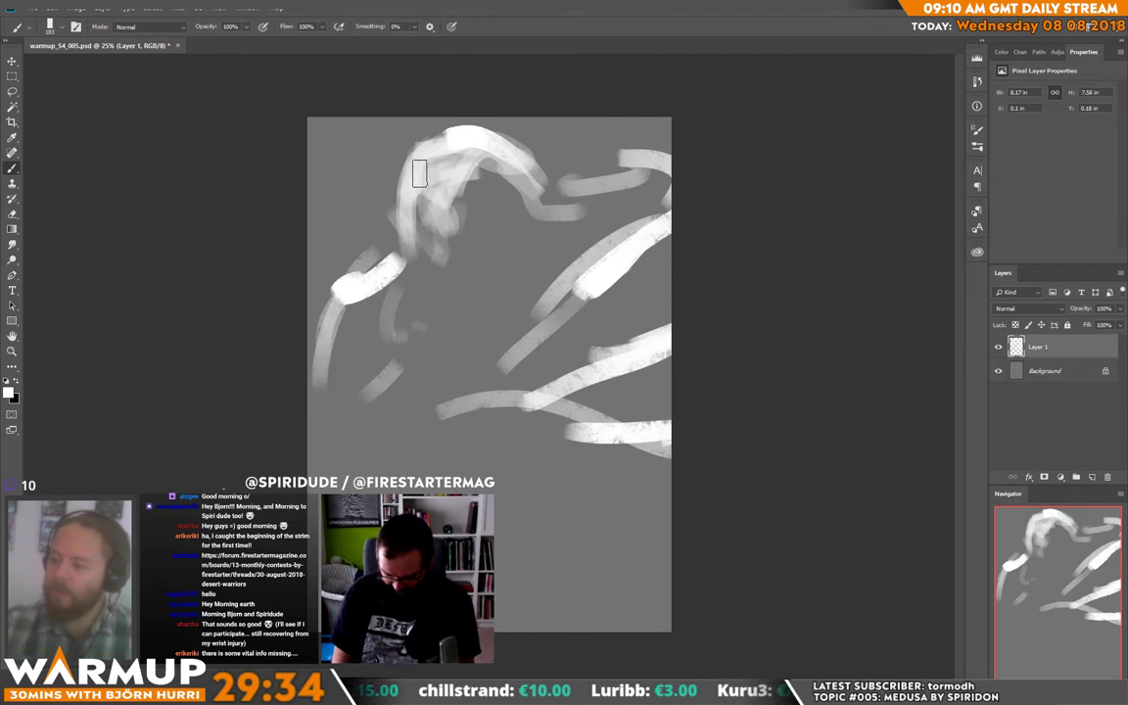
mouse_move(428, 164)
mouse_down()
mouse_move(416, 167)
mouse_move(431, 188)
mouse_move(446, 181)
mouse_move(489, 203)
mouse_up()
Step: With the textured sketcher eraser preset, erase dark eye-socket hollows into the upper head
key(e)
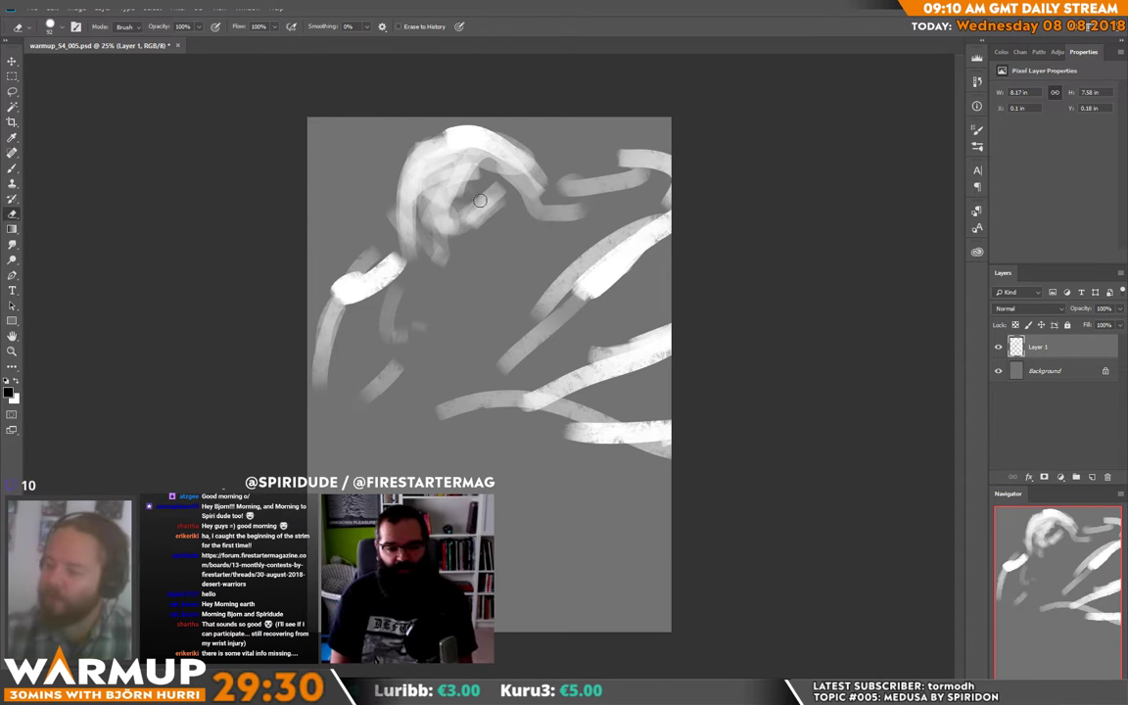
right_click(501, 226)
click(630, 442)
click(460, 191)
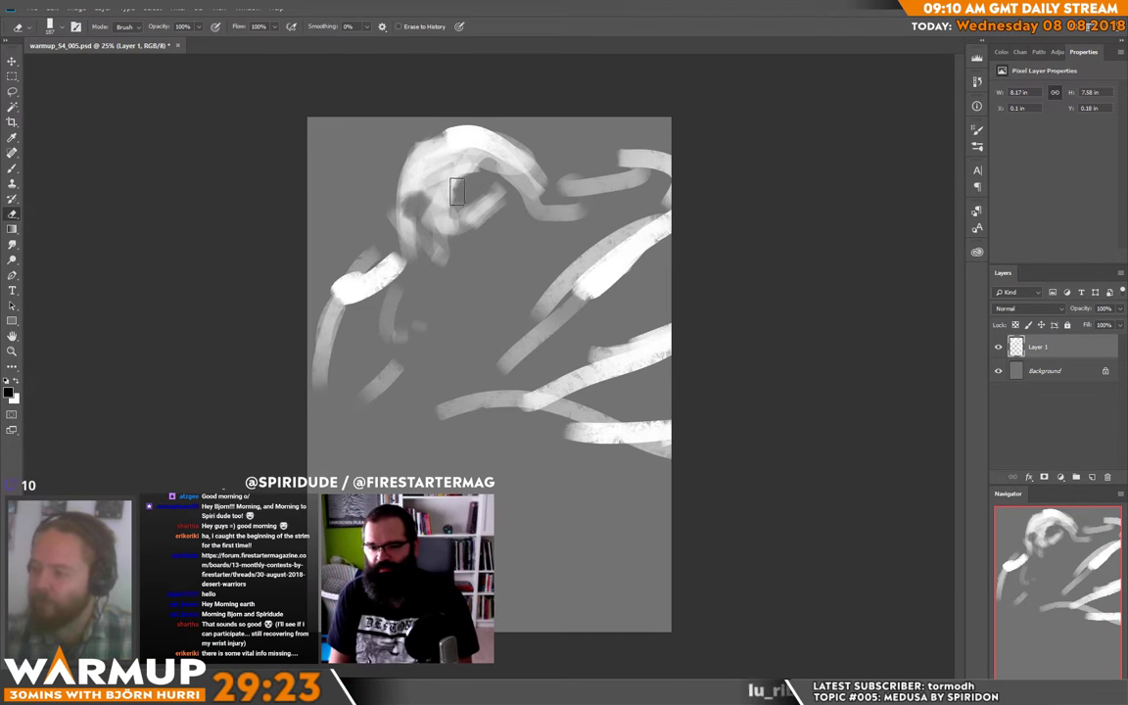
mouse_move(462, 184)
mouse_down()
mouse_move(444, 181)
mouse_move(453, 172)
mouse_move(438, 248)
mouse_move(396, 188)
mouse_move(445, 211)
mouse_move(423, 220)
mouse_up()
Step: Switch back to the brush and shape the skull's left side, jaw and chin with light strokes
key(b)
mouse_move(458, 147)
mouse_down()
mouse_move(495, 203)
mouse_move(509, 171)
mouse_move(499, 196)
mouse_move(475, 208)
mouse_move(498, 170)
mouse_move(476, 240)
mouse_move(504, 199)
mouse_up()
mouse_move(397, 258)
mouse_down()
mouse_move(382, 217)
mouse_move(476, 253)
mouse_move(392, 233)
mouse_move(427, 242)
mouse_move(496, 218)
mouse_up()
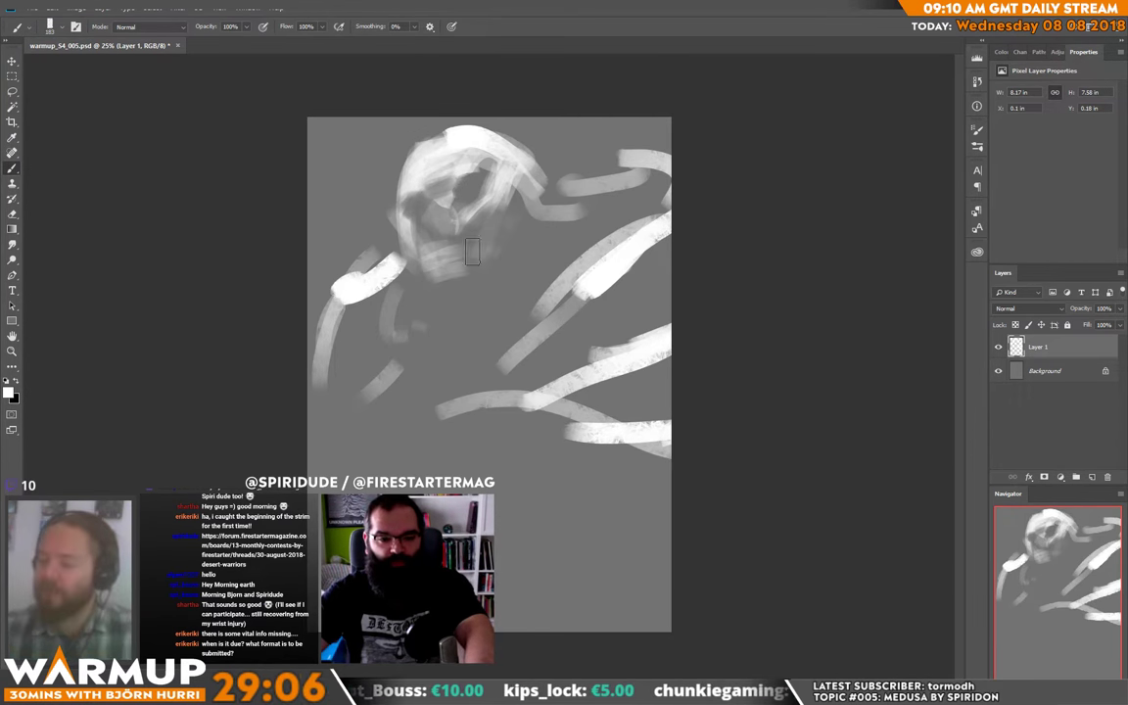
mouse_move(432, 221)
mouse_down()
mouse_move(421, 235)
mouse_move(471, 259)
mouse_move(478, 241)
mouse_up()
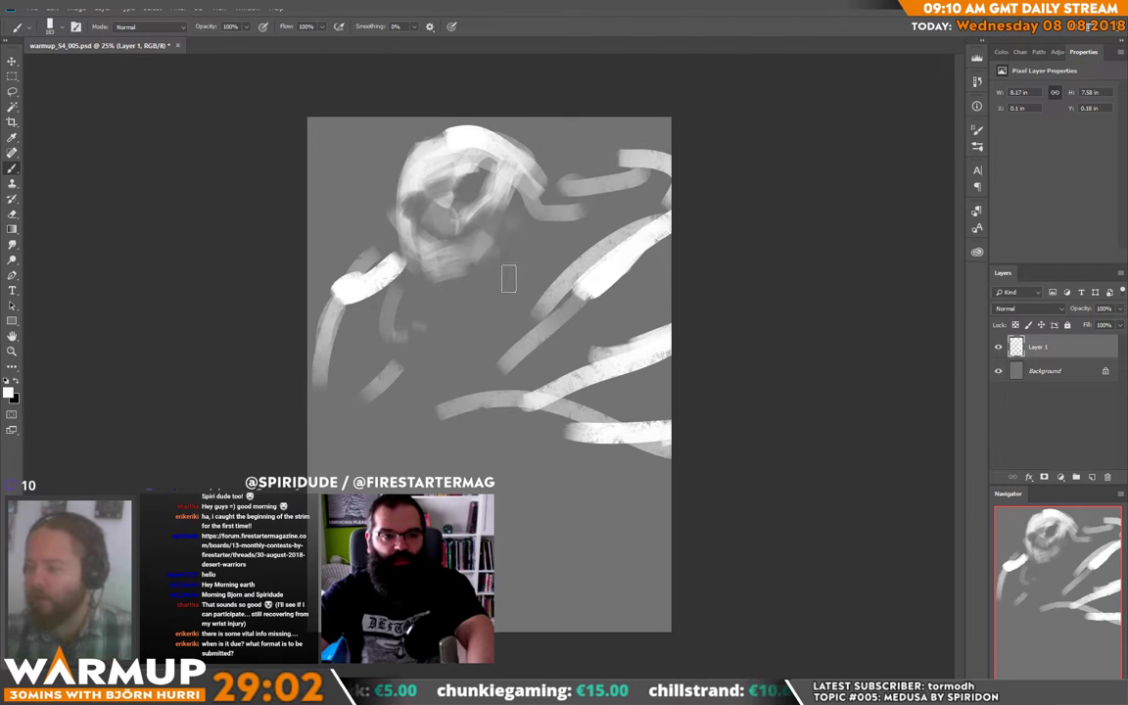
mouse_move(512, 228)
mouse_down()
mouse_move(423, 294)
mouse_move(458, 292)
mouse_move(454, 283)
mouse_up()
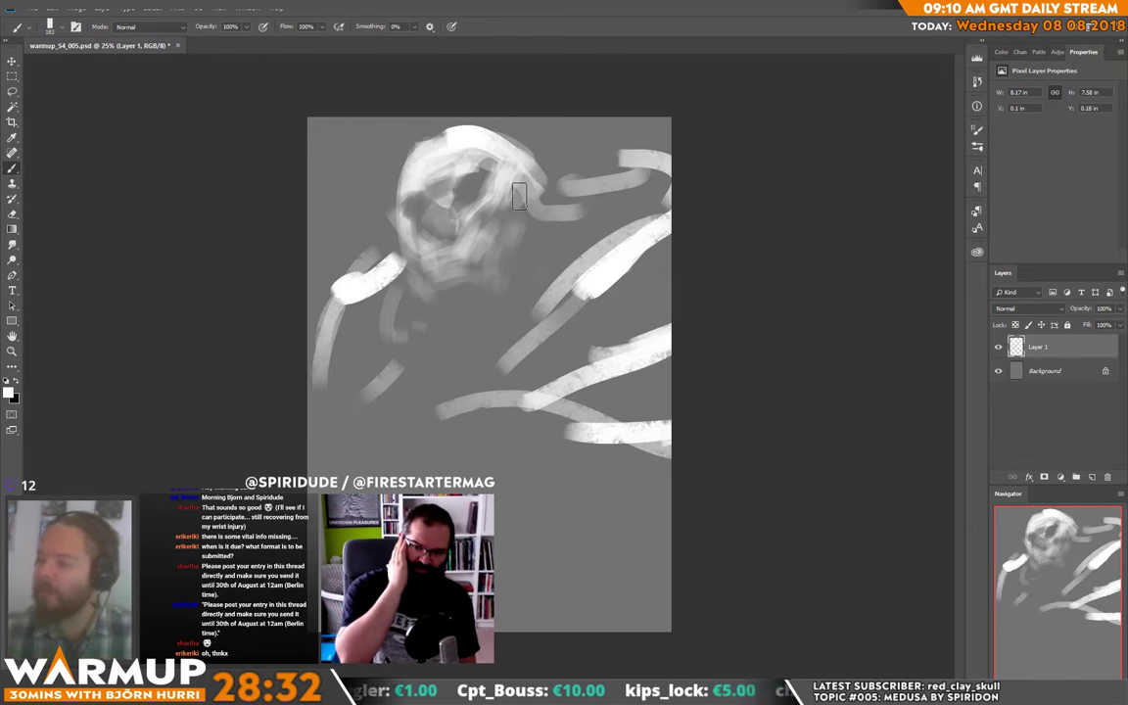
Step: Brighten the skull top into the right band and paint bright strands down the left edge
mouse_move(525, 189)
mouse_down()
mouse_move(512, 194)
mouse_move(509, 128)
mouse_move(469, 122)
mouse_move(539, 150)
mouse_move(705, 156)
mouse_up()
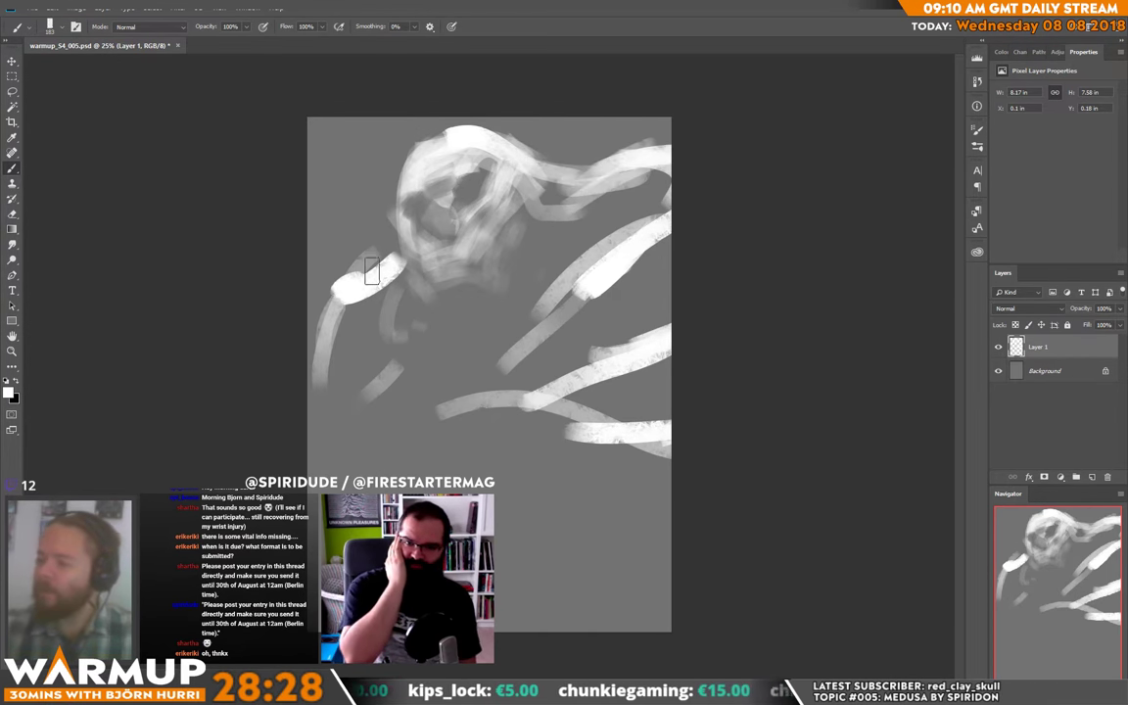
mouse_move(374, 263)
mouse_down()
mouse_move(352, 274)
mouse_move(313, 372)
mouse_up()
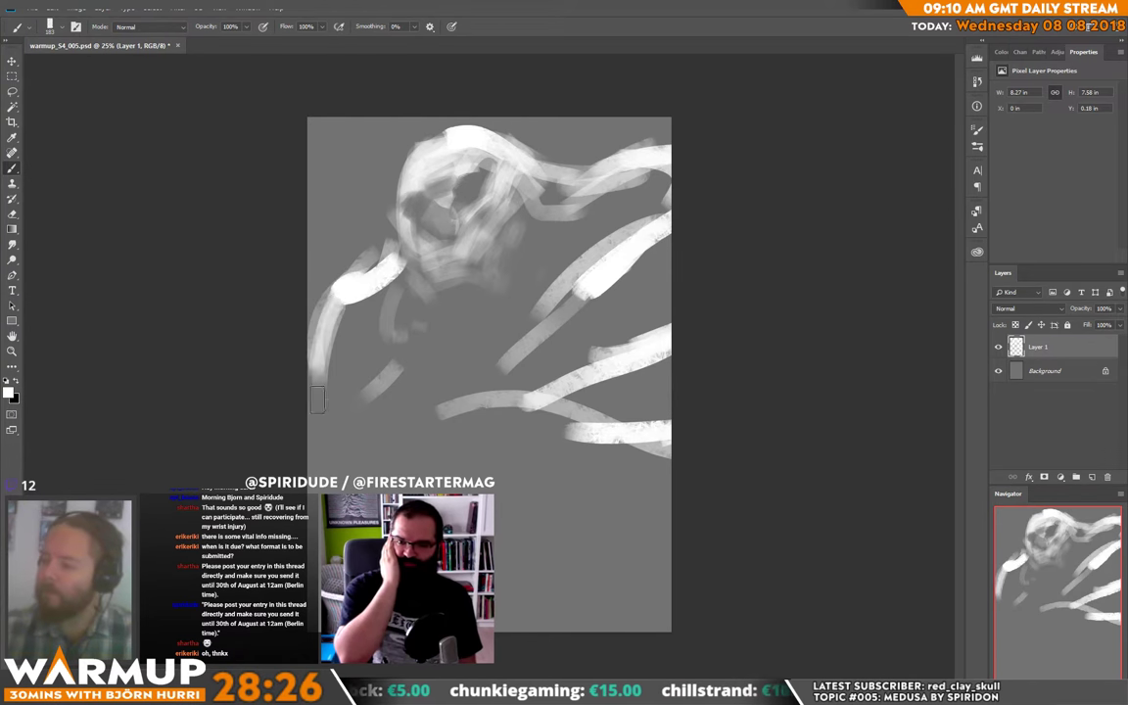
mouse_move(299, 421)
mouse_down()
mouse_move(292, 402)
mouse_move(348, 328)
mouse_move(303, 352)
mouse_move(385, 249)
mouse_move(330, 307)
mouse_up()
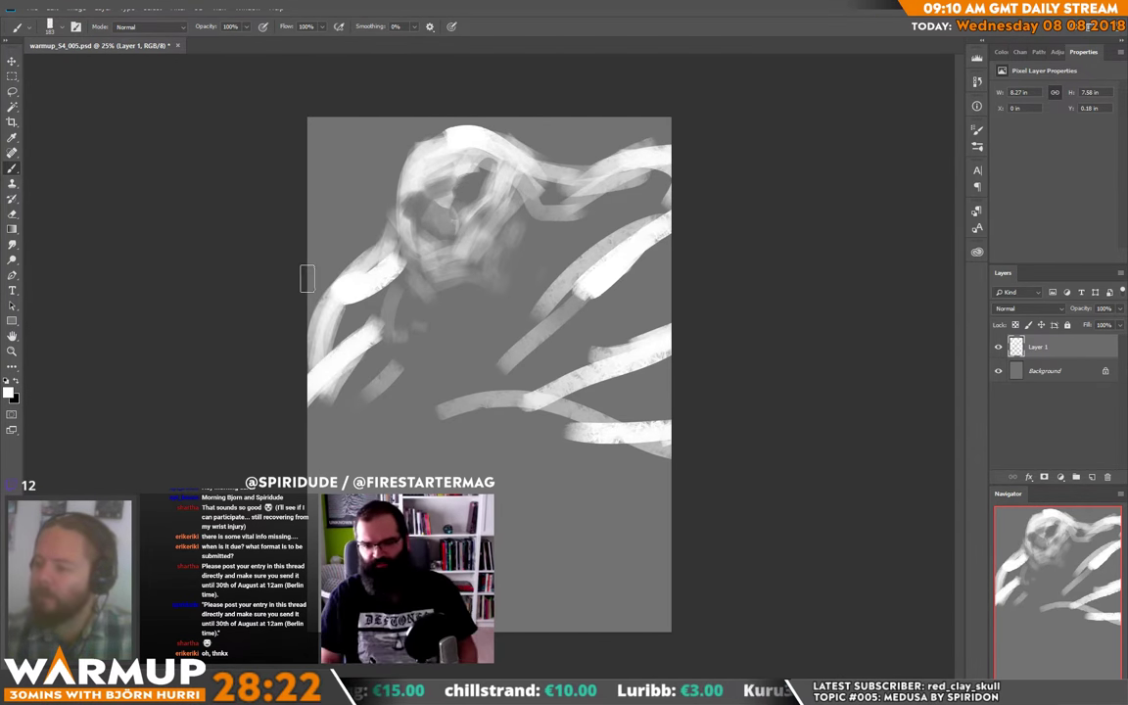
Step: Resize the brush and lighten the top and upper right of the head
key(e)
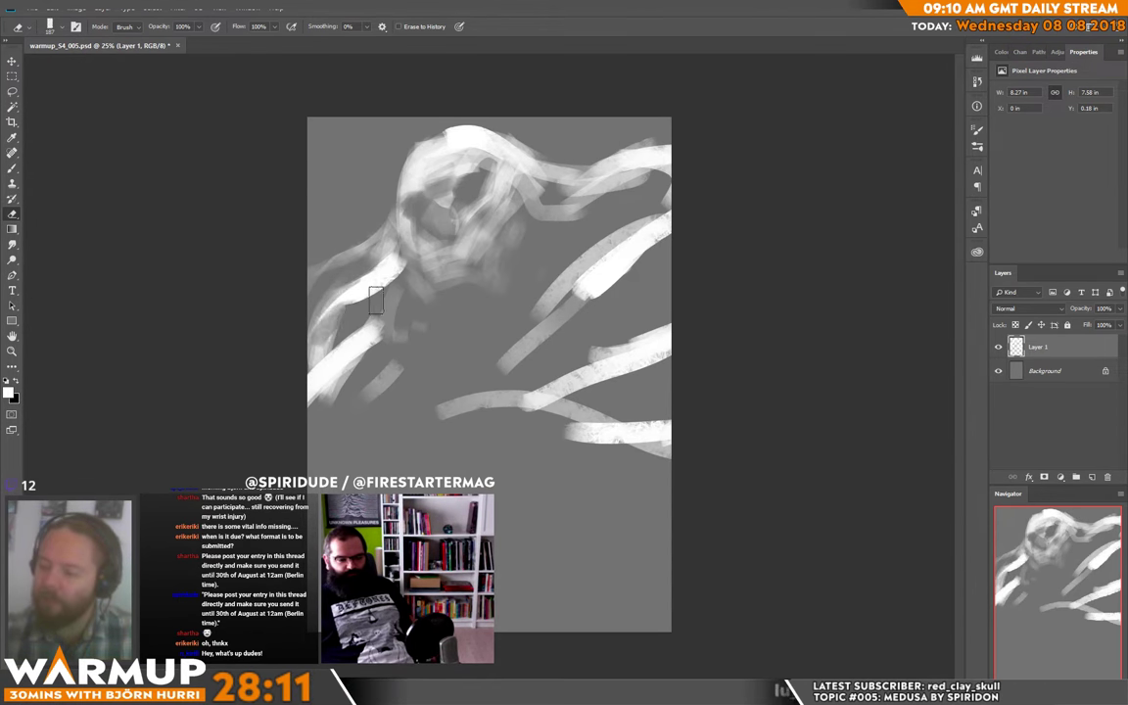
key(b)
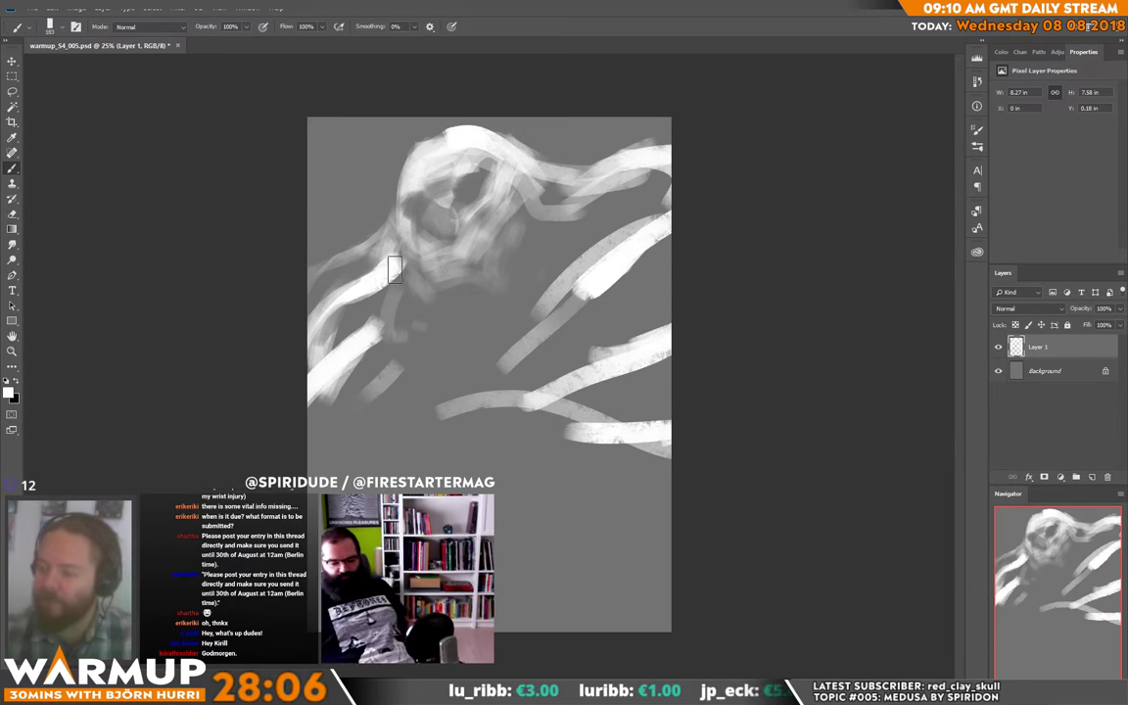
right_click(418, 244)
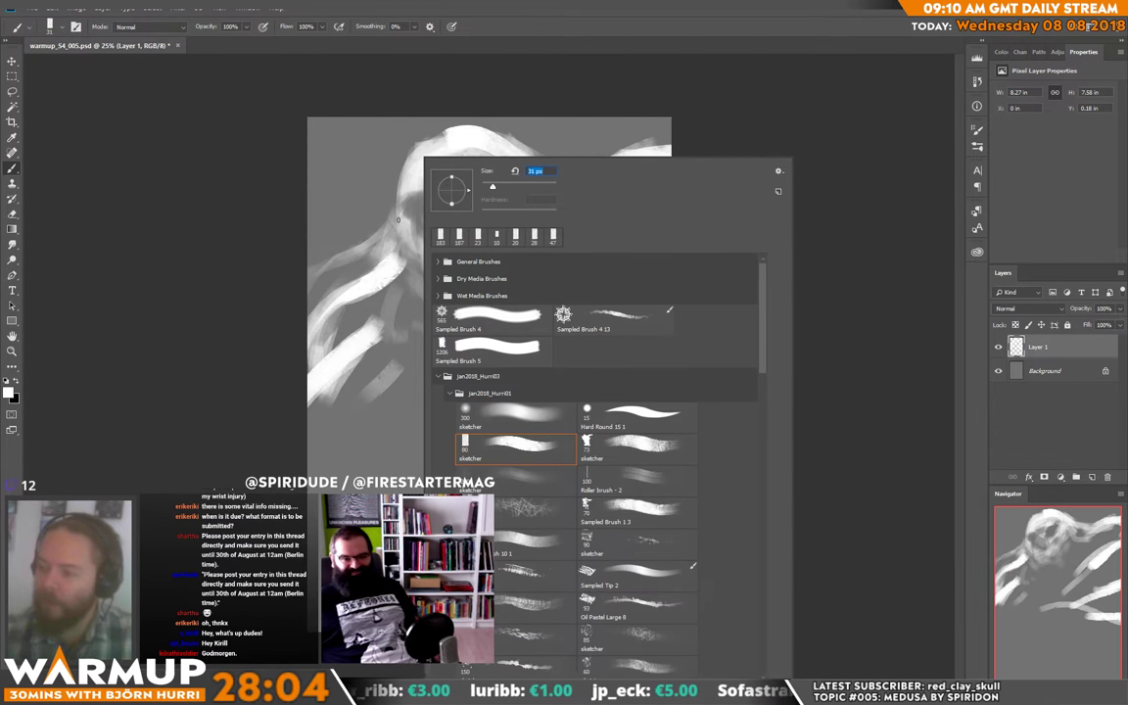
click(395, 229)
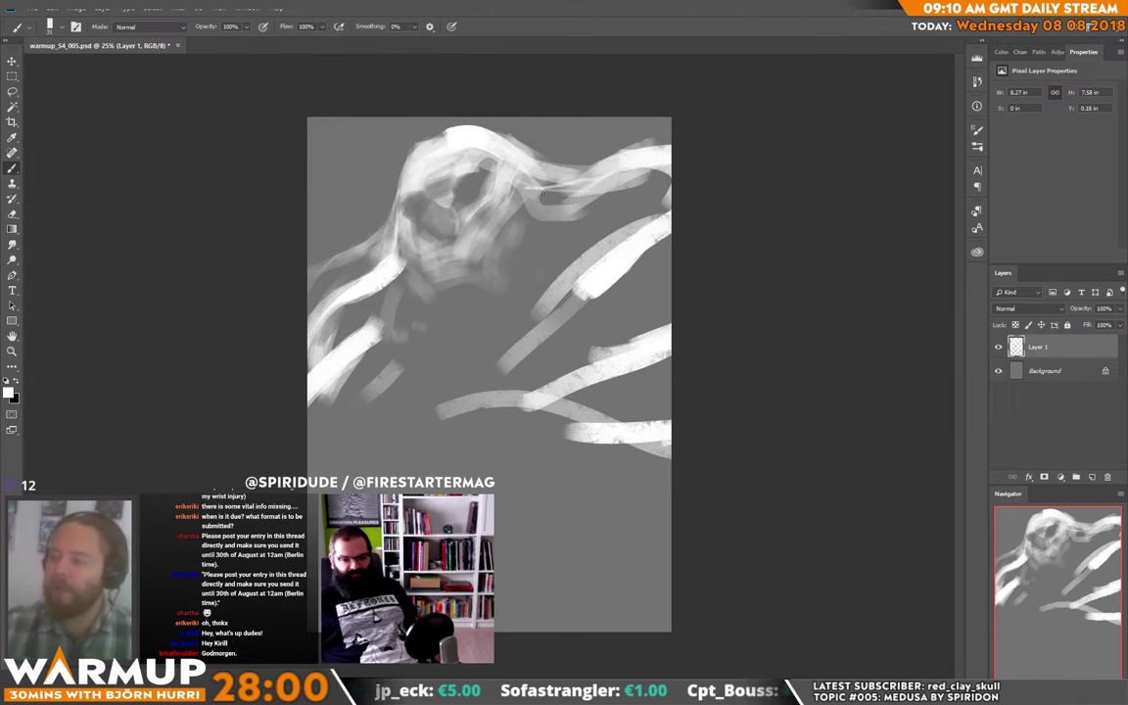
drag(542, 194, 622, 155)
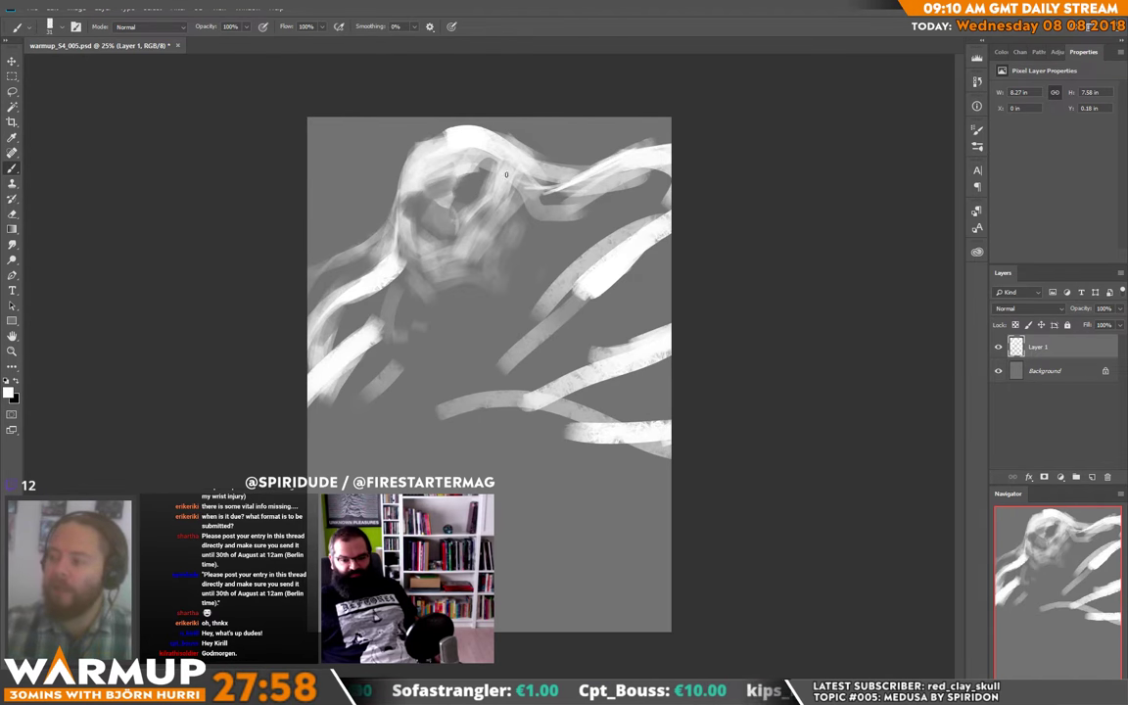
drag(507, 175, 601, 172)
right_click(572, 179)
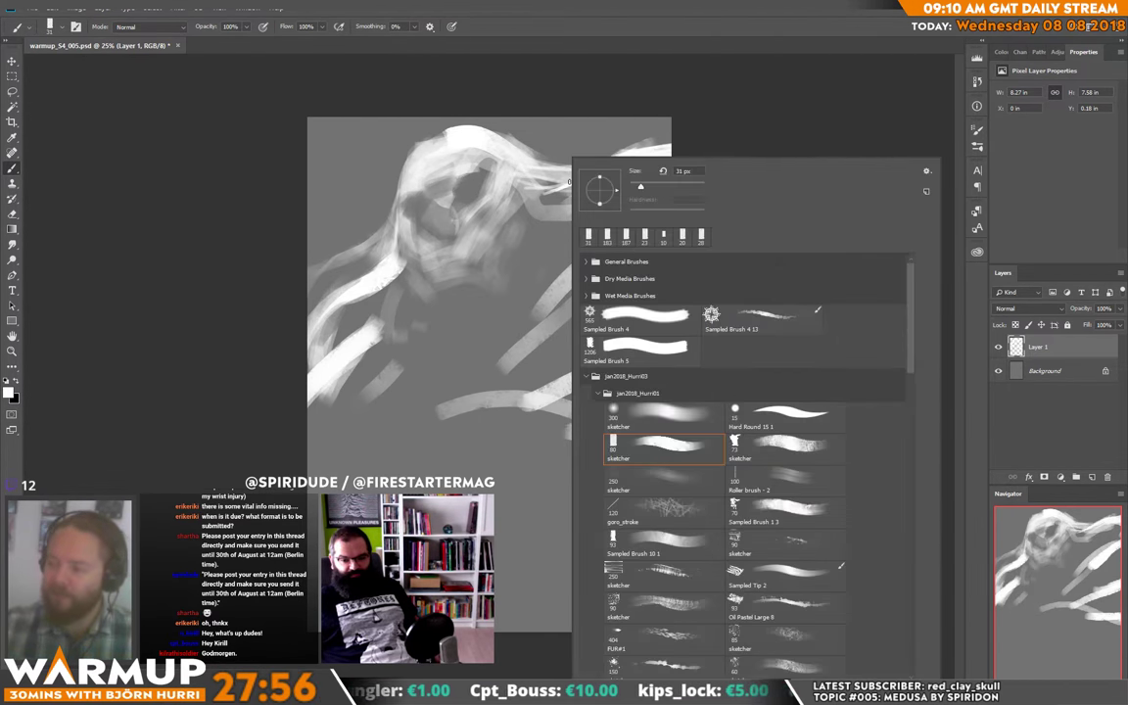
key(Escape)
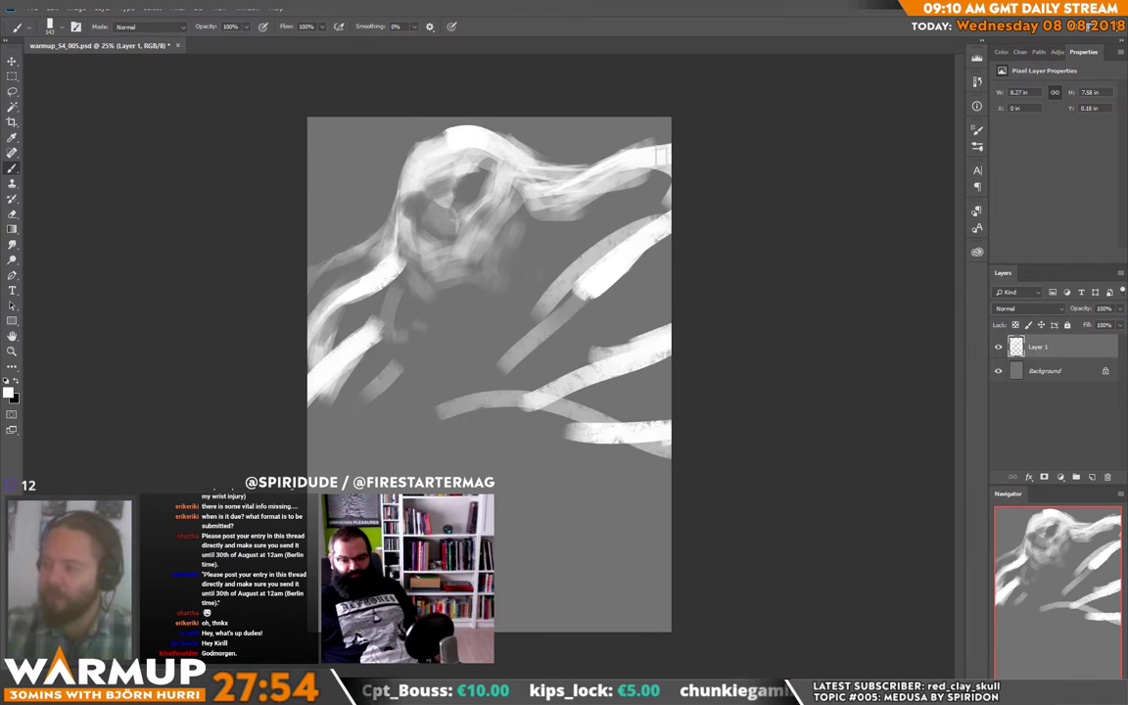
Step: Erase back the skull-top strokes and paint new white tentacles across the upper right
key(e)
mouse_move(588, 204)
mouse_down()
mouse_move(578, 162)
mouse_move(593, 152)
mouse_move(612, 161)
mouse_move(549, 225)
mouse_move(529, 181)
mouse_move(480, 191)
mouse_move(539, 230)
mouse_move(572, 165)
mouse_move(544, 175)
mouse_move(450, 268)
mouse_move(619, 176)
mouse_up()
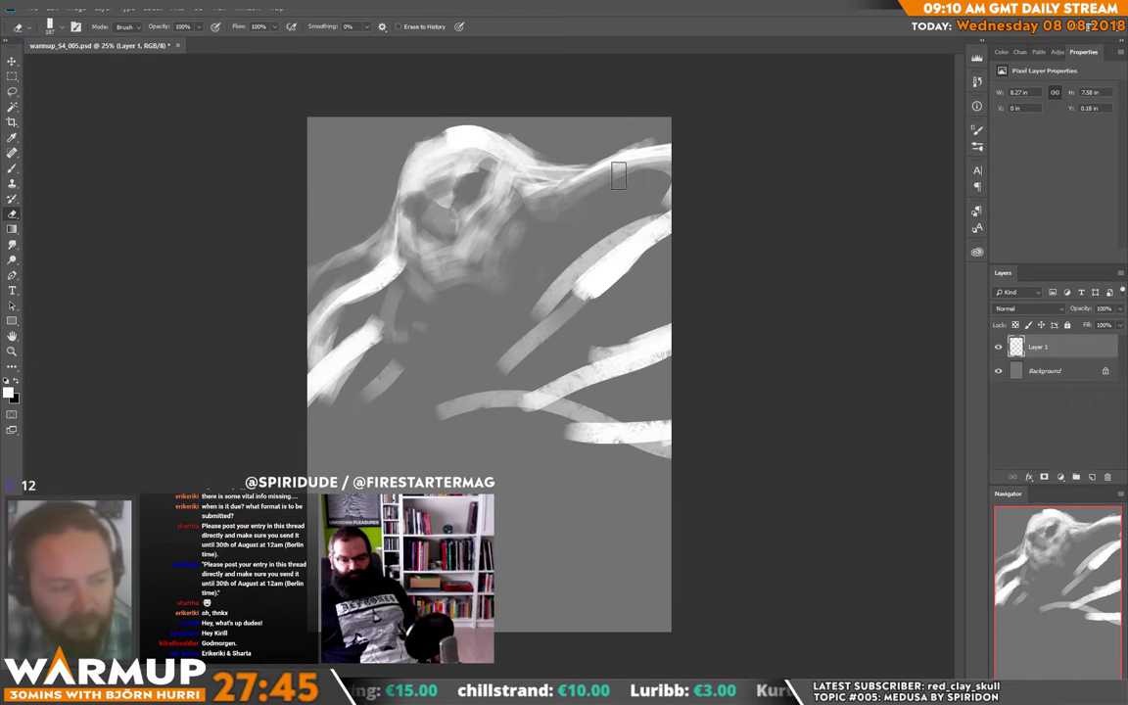
key(b)
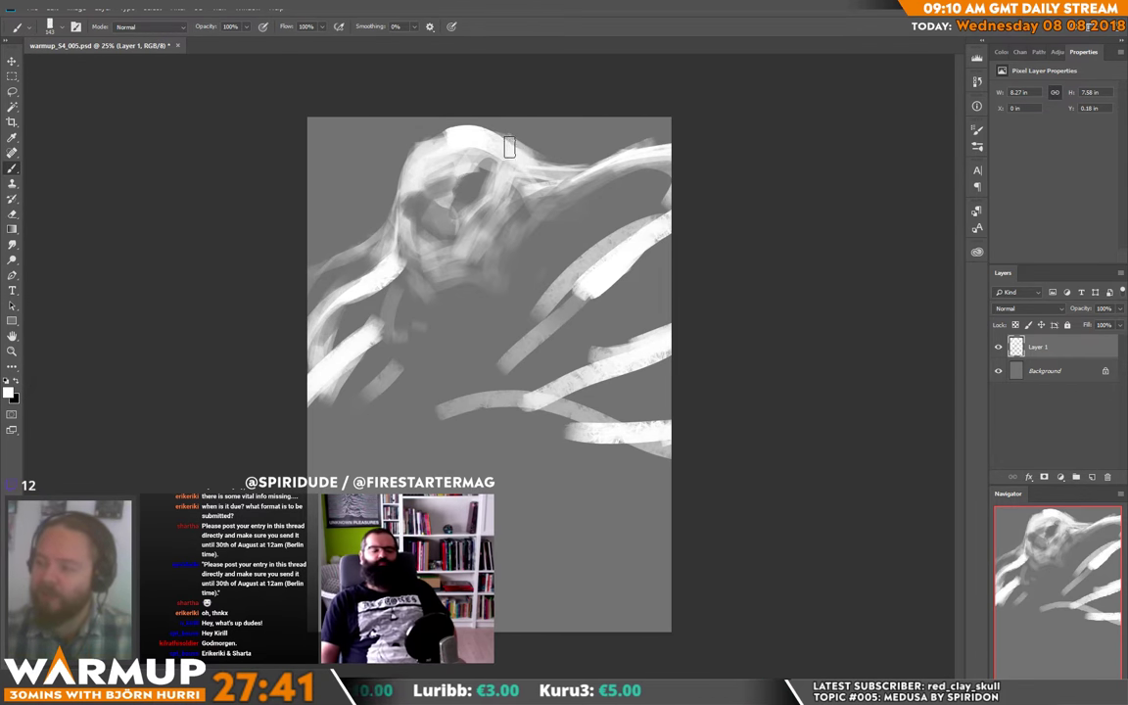
mouse_move(632, 137)
mouse_down()
mouse_move(572, 177)
mouse_move(698, 163)
mouse_up()
mouse_move(470, 233)
mouse_down()
mouse_move(610, 207)
mouse_move(574, 221)
mouse_move(633, 215)
mouse_up()
drag(530, 243, 671, 167)
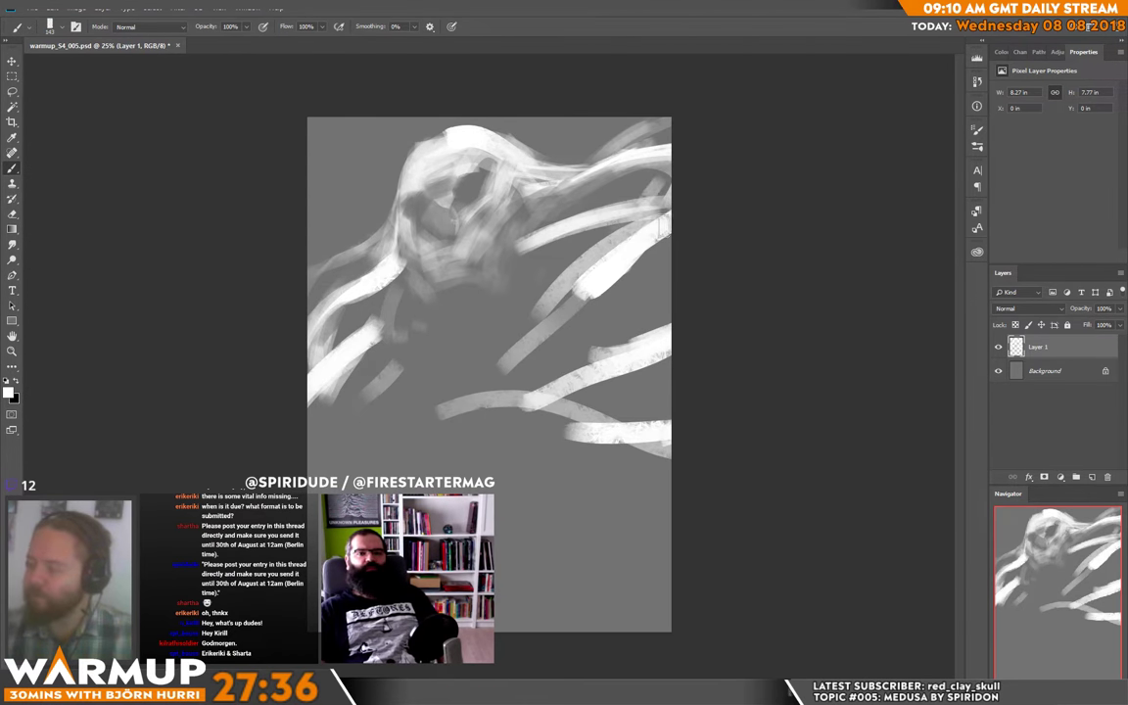
mouse_move(593, 206)
mouse_down()
mouse_move(519, 294)
mouse_move(567, 290)
mouse_move(625, 252)
mouse_move(725, 223)
mouse_up()
Step: Strengthen the white bands along the lower right of the canvas
key(e)
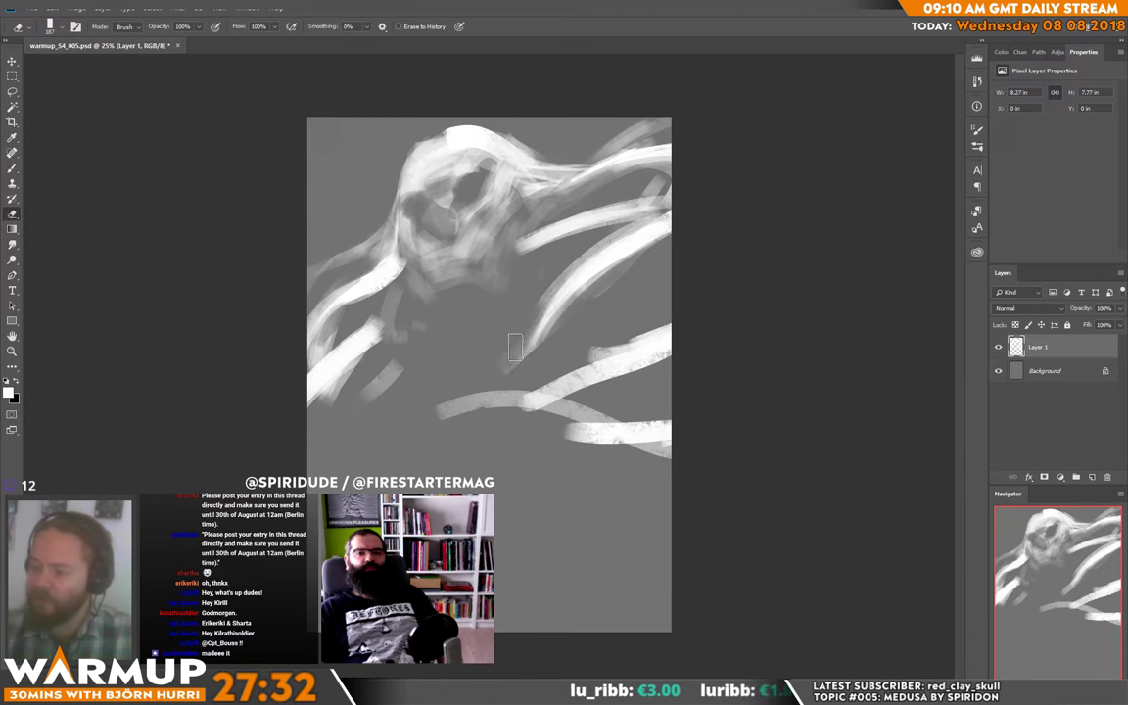
key(b)
mouse_move(548, 397)
mouse_down()
mouse_move(473, 428)
mouse_move(532, 395)
mouse_up()
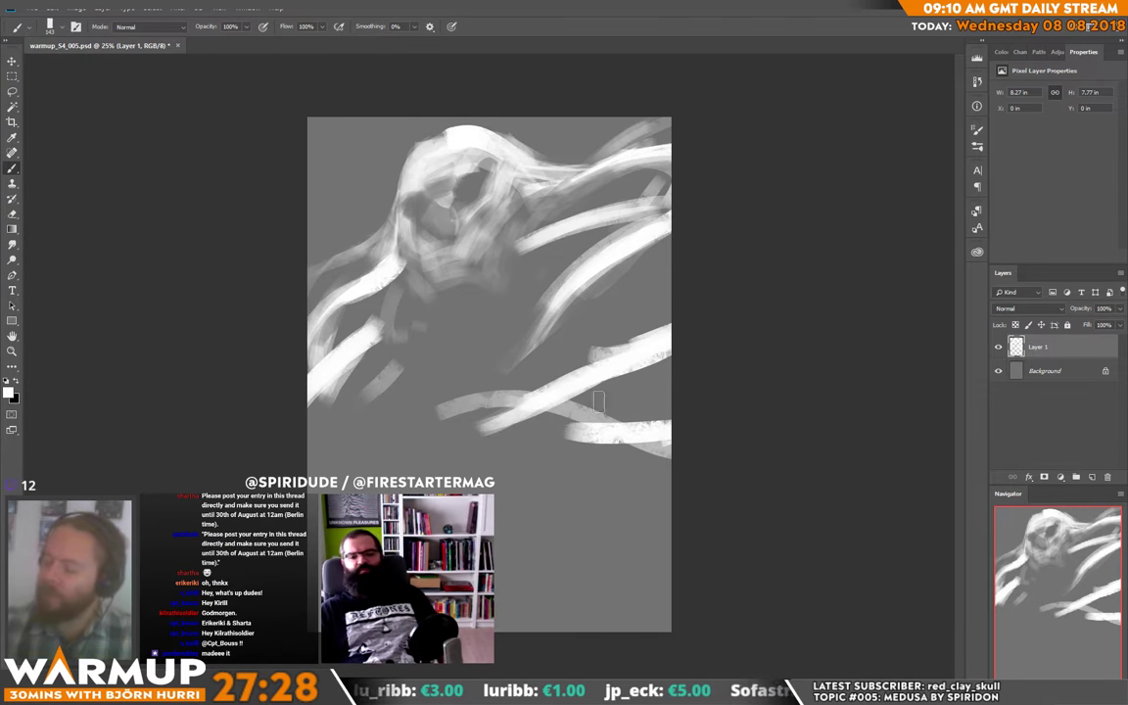
key(e)
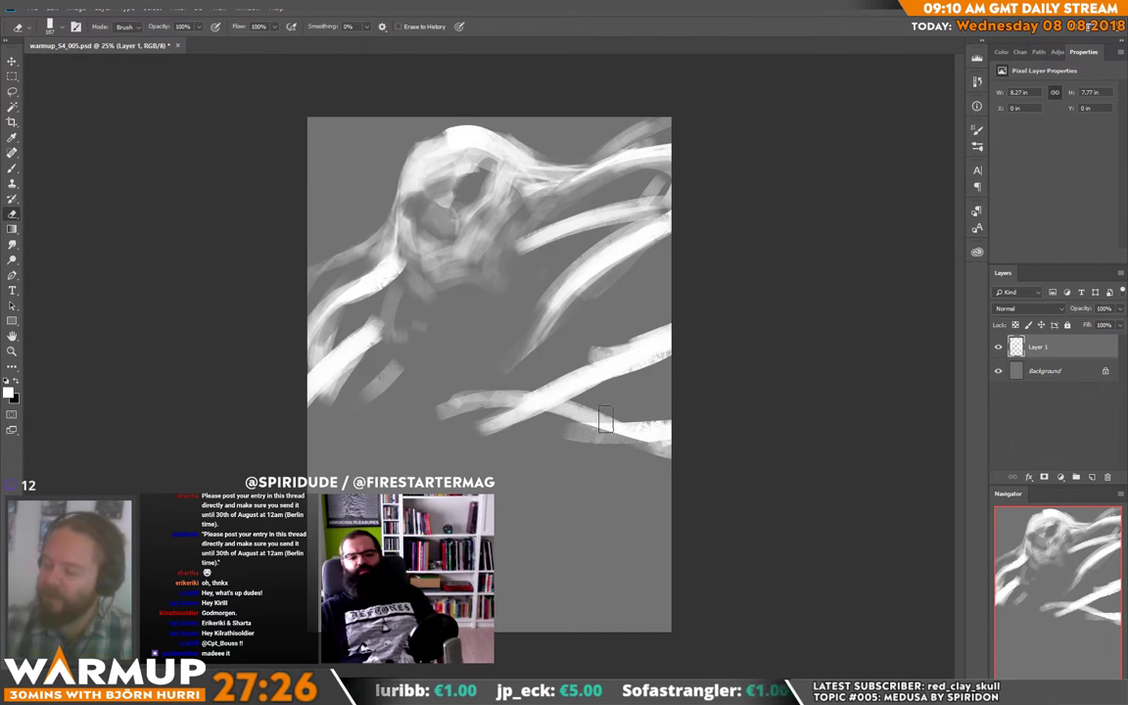
key(b)
drag(548, 432, 659, 428)
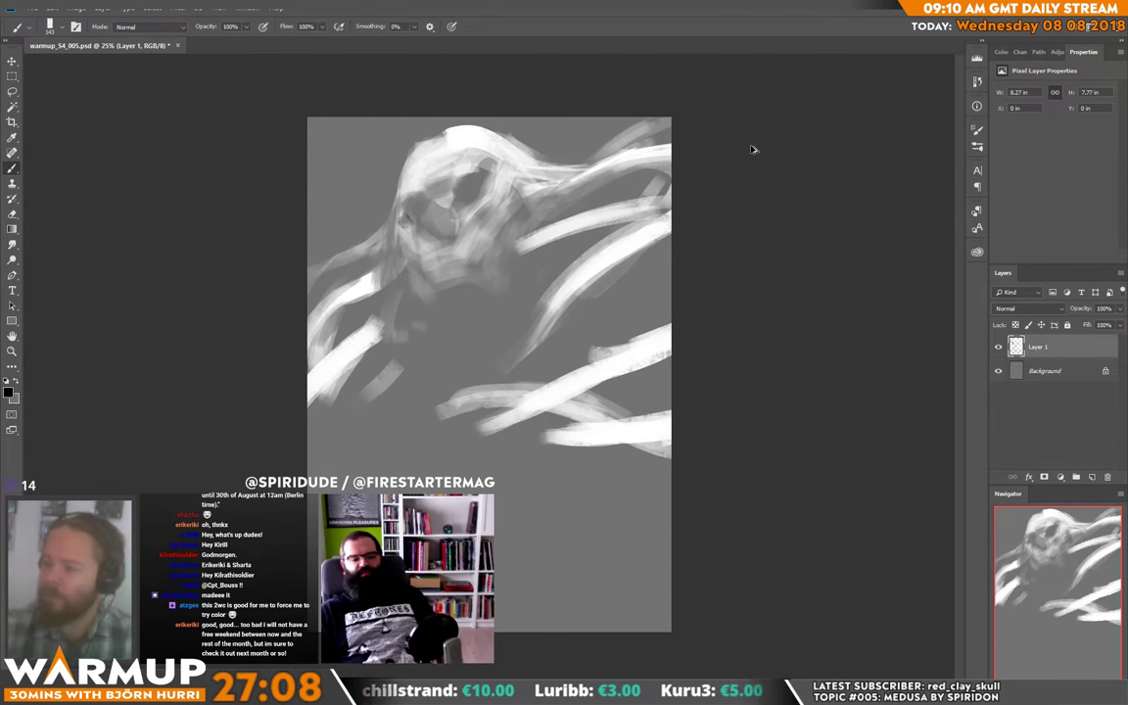
Step: Flip the whole canvas horizontally
click(82, 10)
mouse_move(114, 108)
click(227, 167)
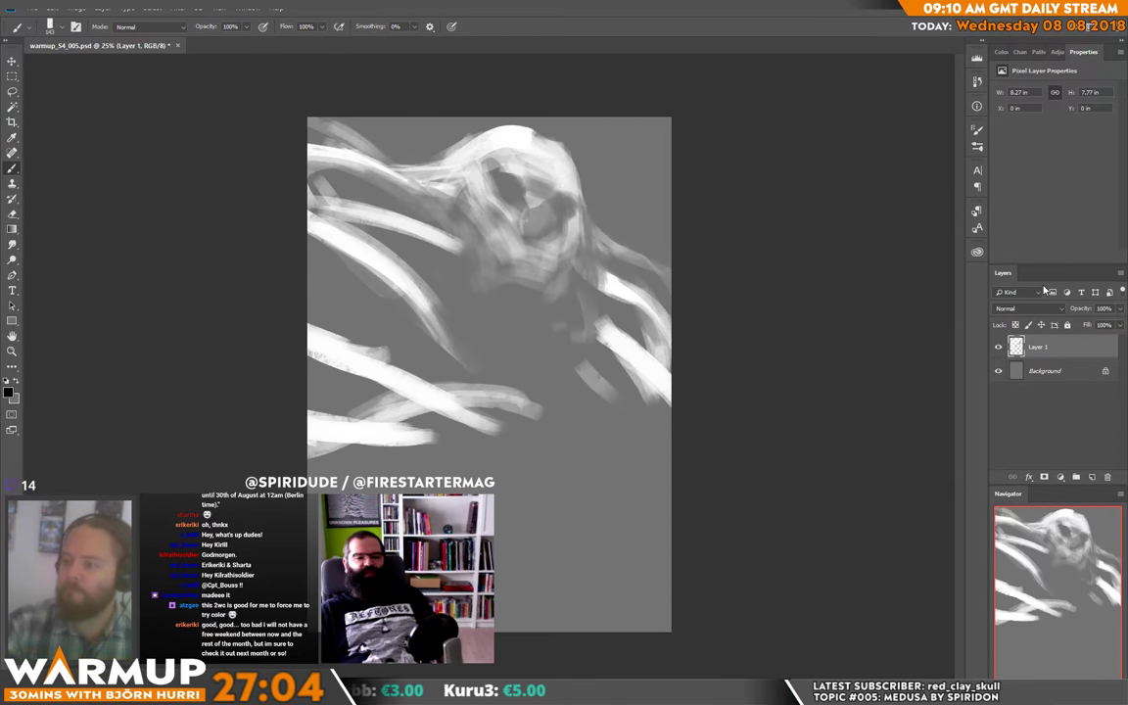
Step: Swap colours, adjust the brush and sample a grey from the skull as paint colour
key(x)
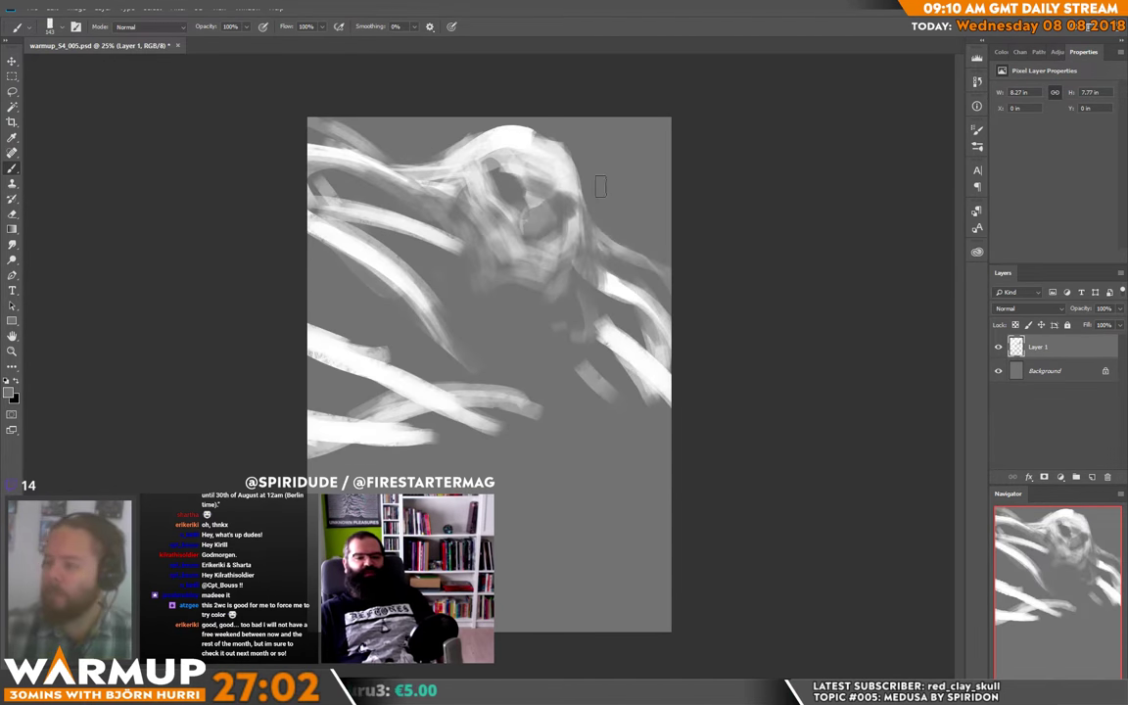
right_click(521, 207)
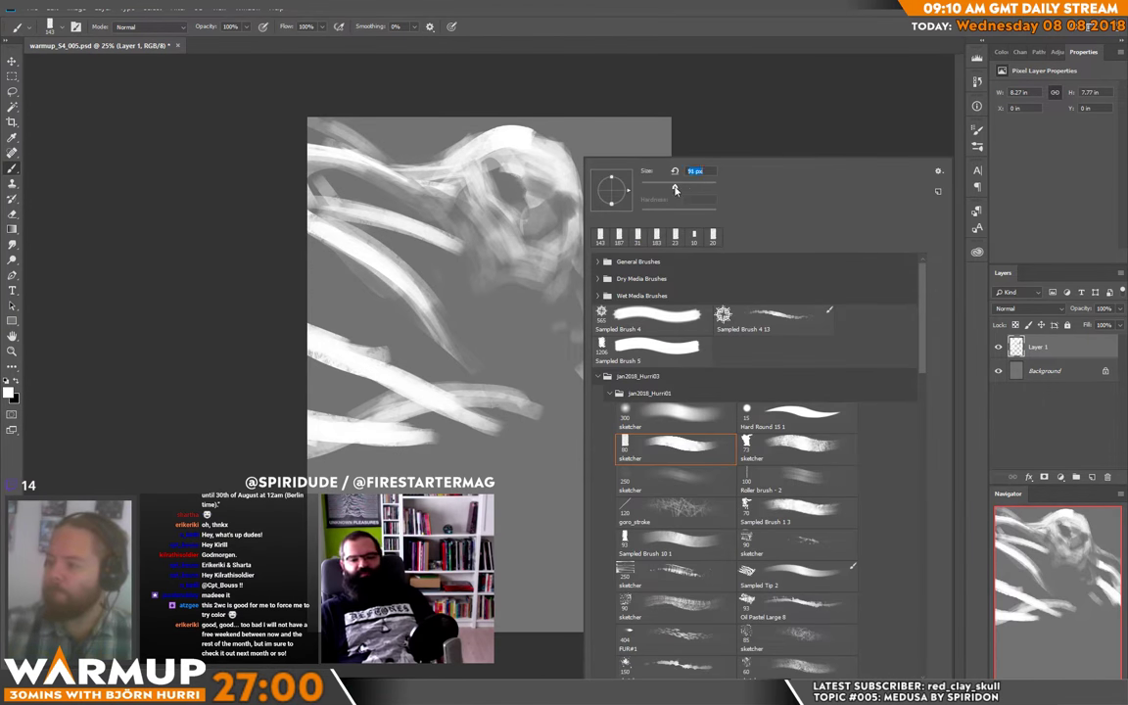
click(506, 167)
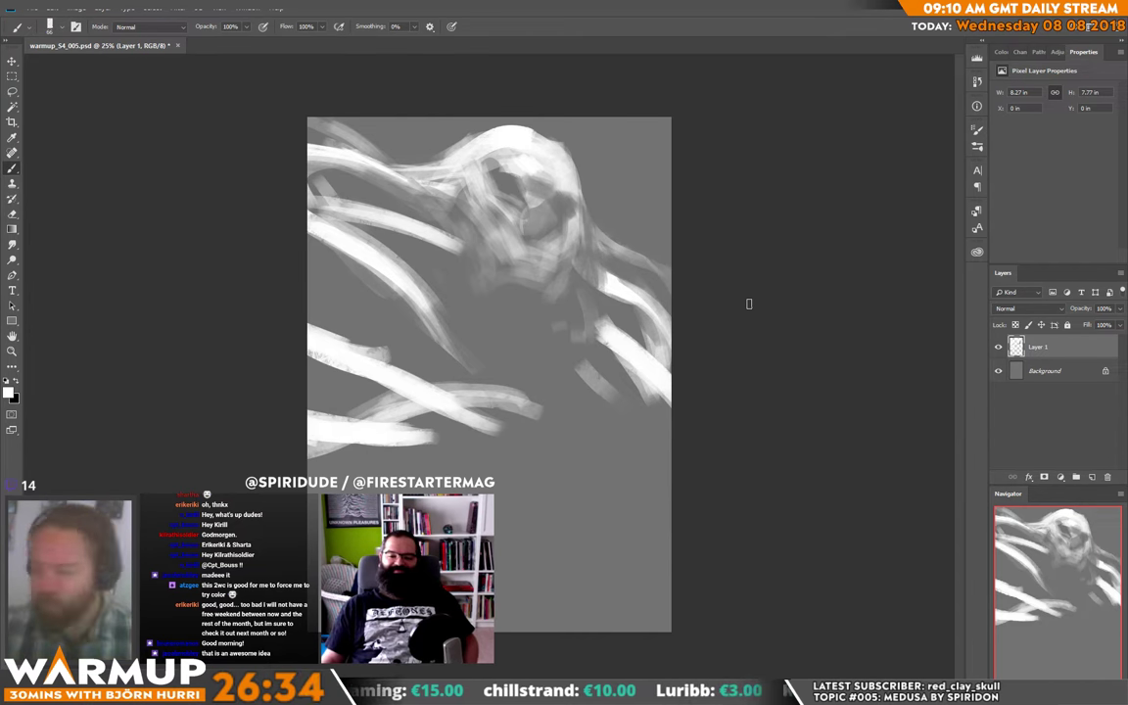
alt+click(520, 179)
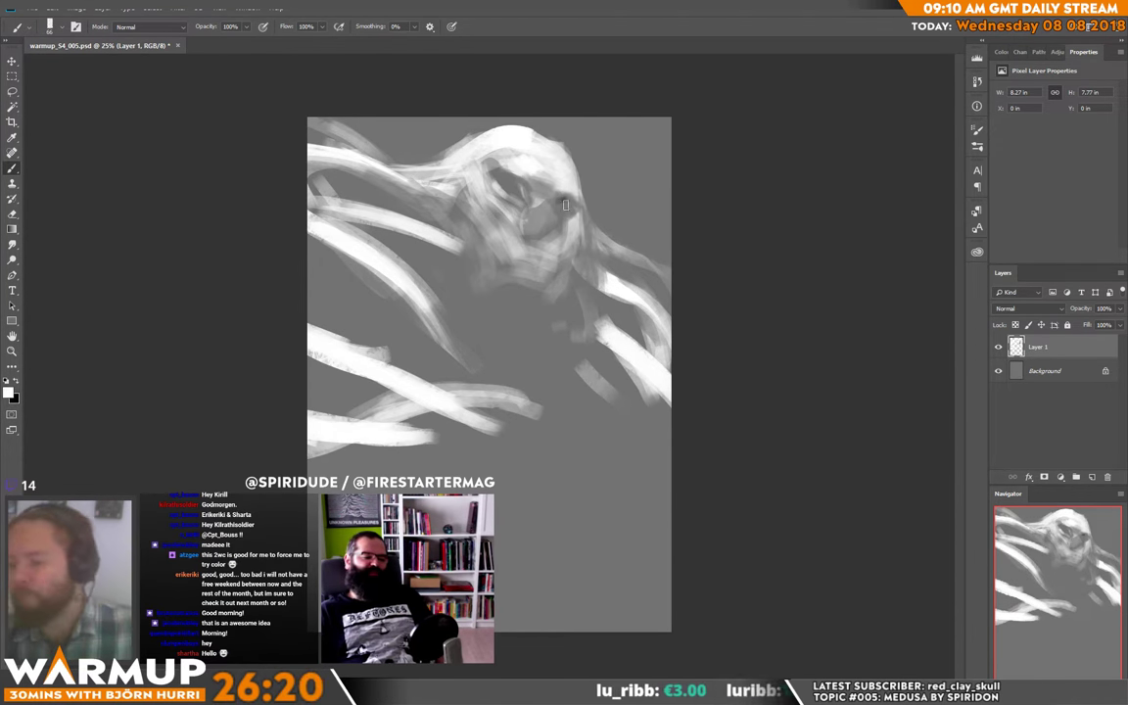
Step: With a smaller brush preset, darken and reshape the skull's right eye socket
right_click(583, 208)
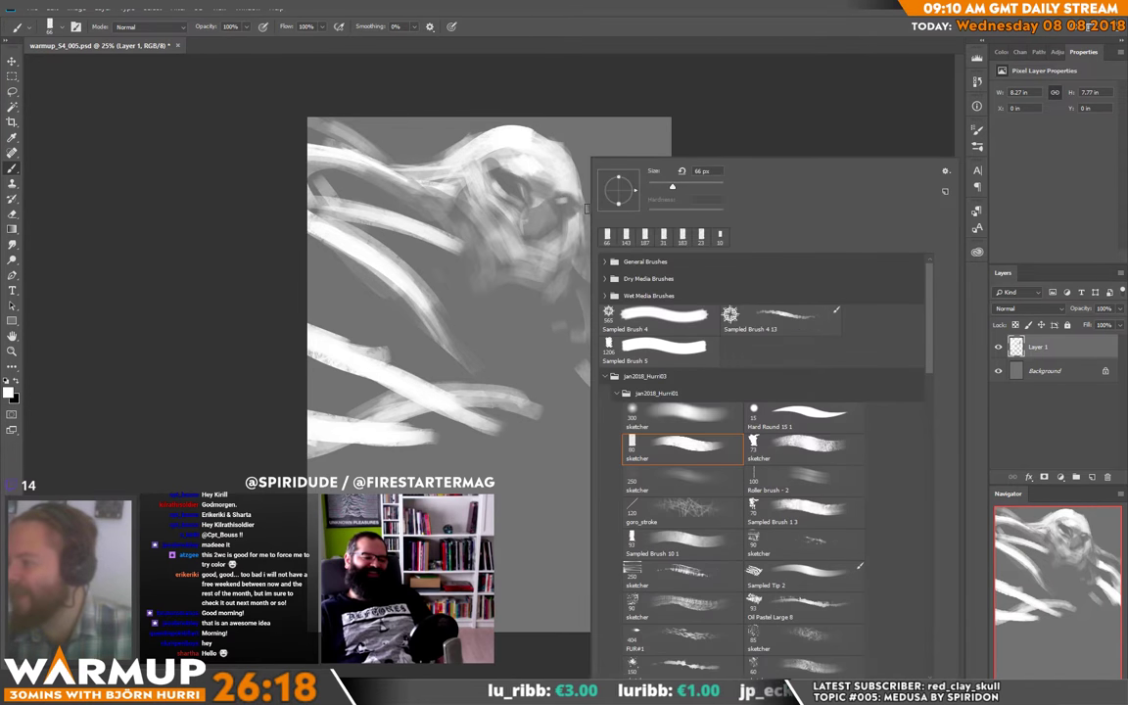
click(555, 204)
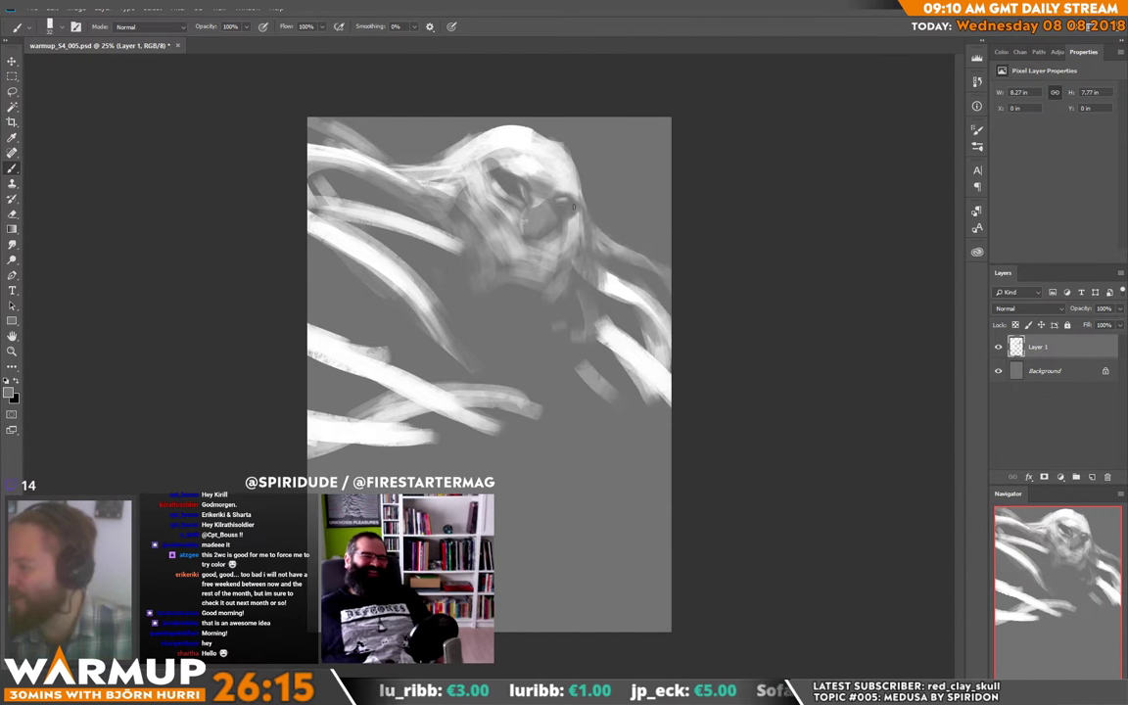
drag(573, 203, 563, 206)
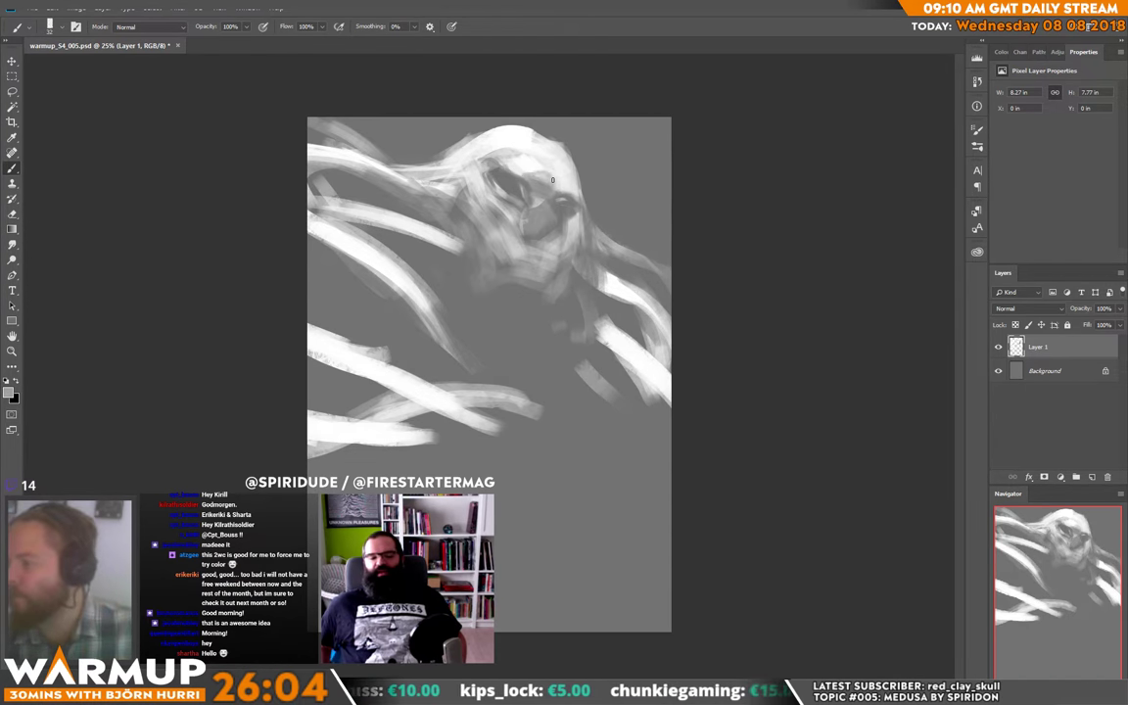
key(x)
key(x)
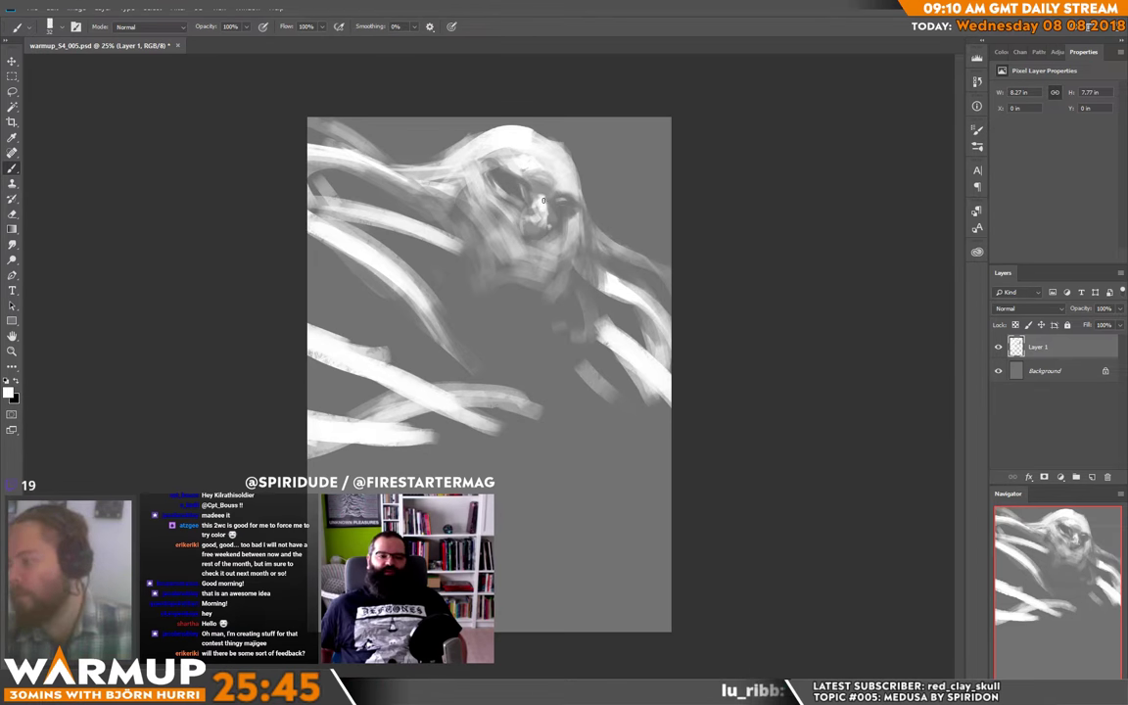
Step: Sample skull tones and paint darker shading around the jaw and cheek with a shading preset
key(alt)
alt+click(536, 201)
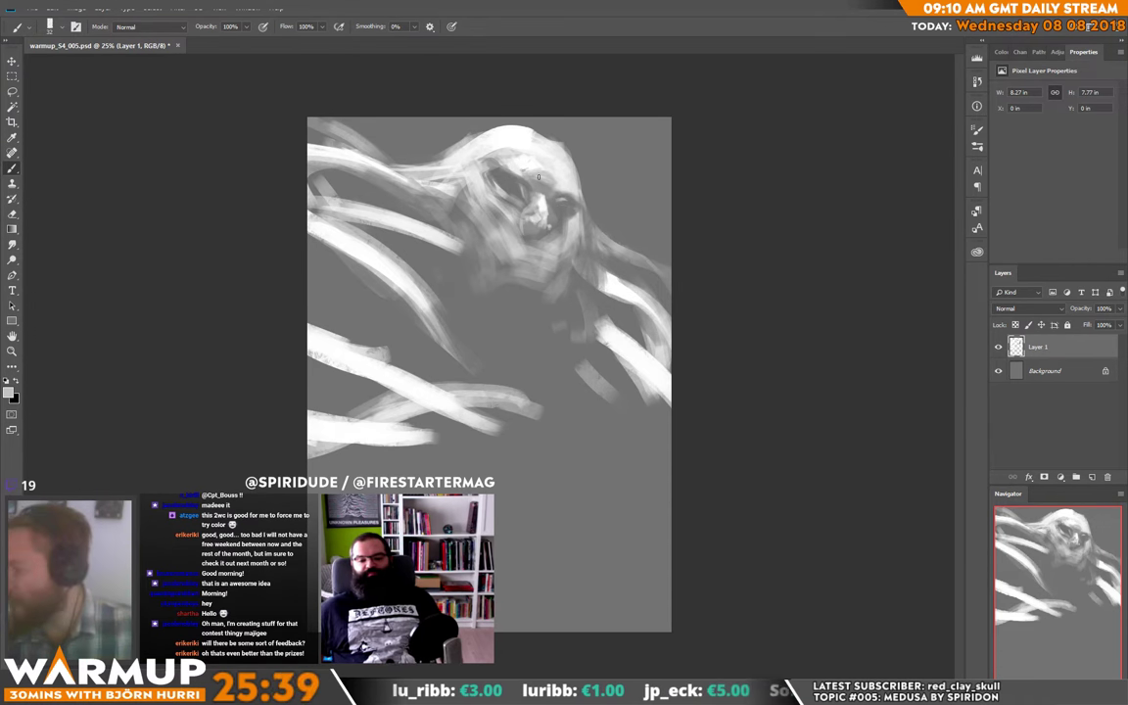
alt+click(487, 177)
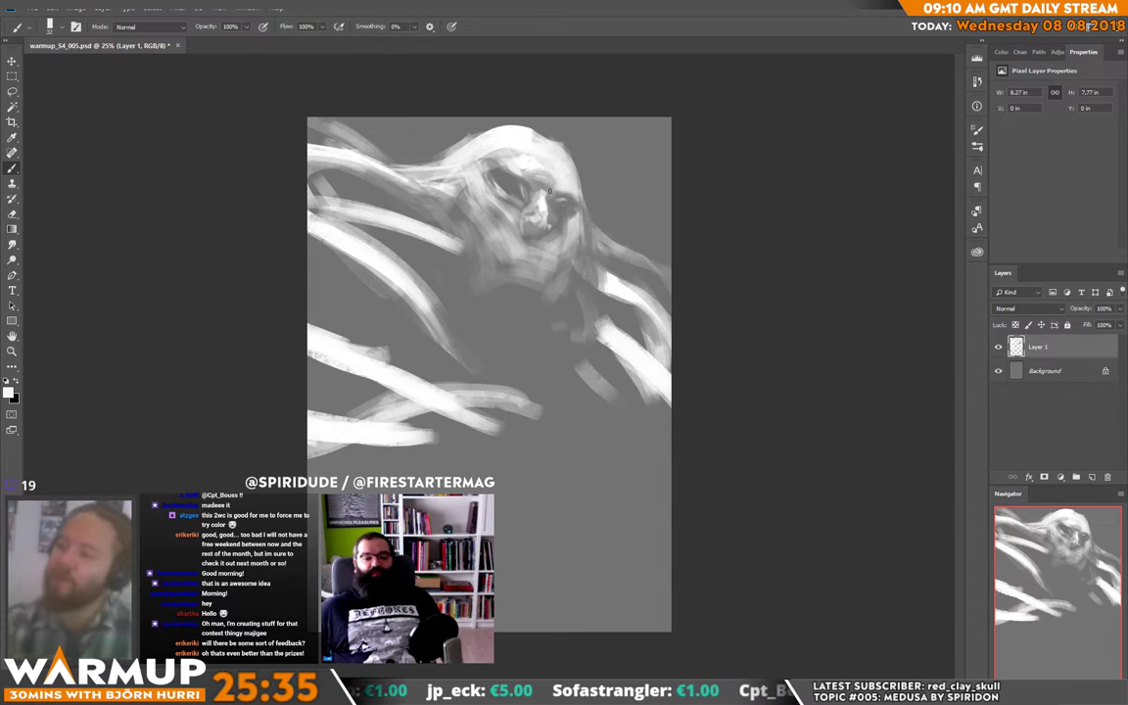
alt+click(516, 205)
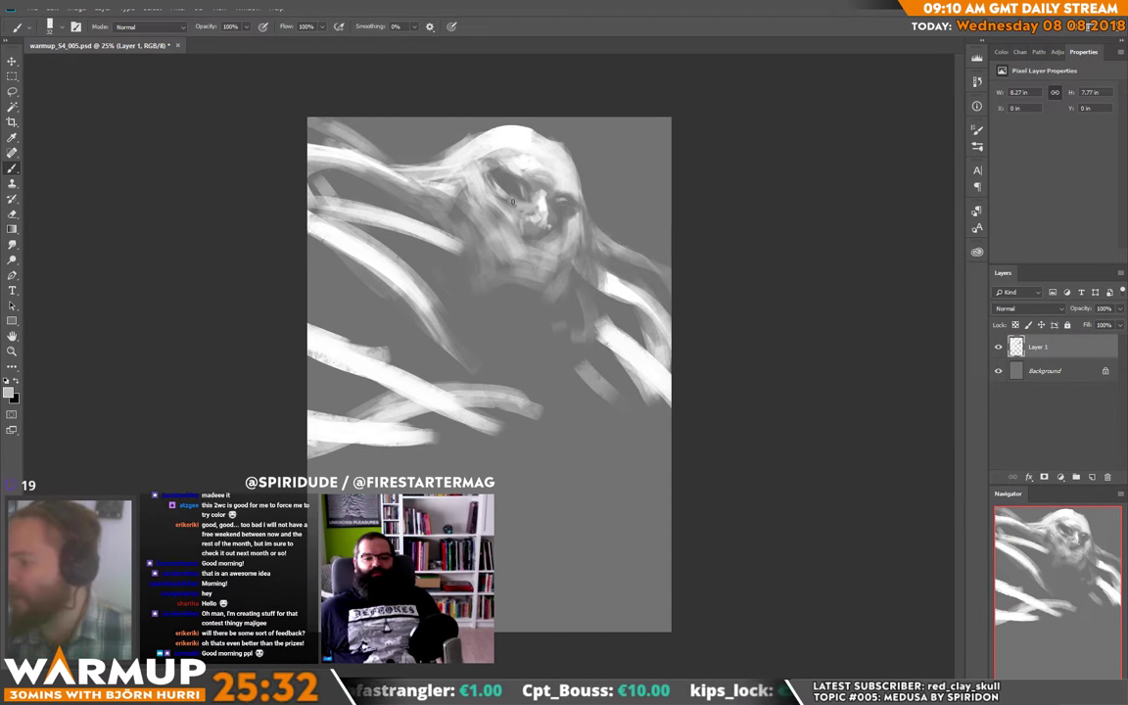
alt+click(516, 216)
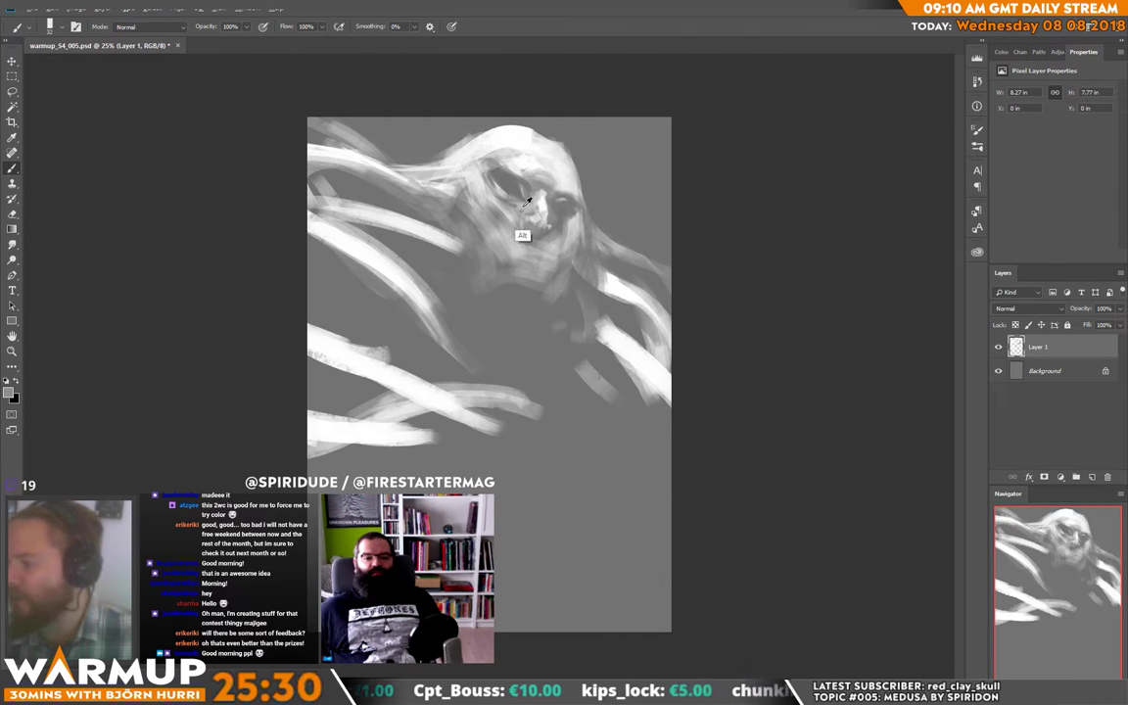
alt+click(509, 208)
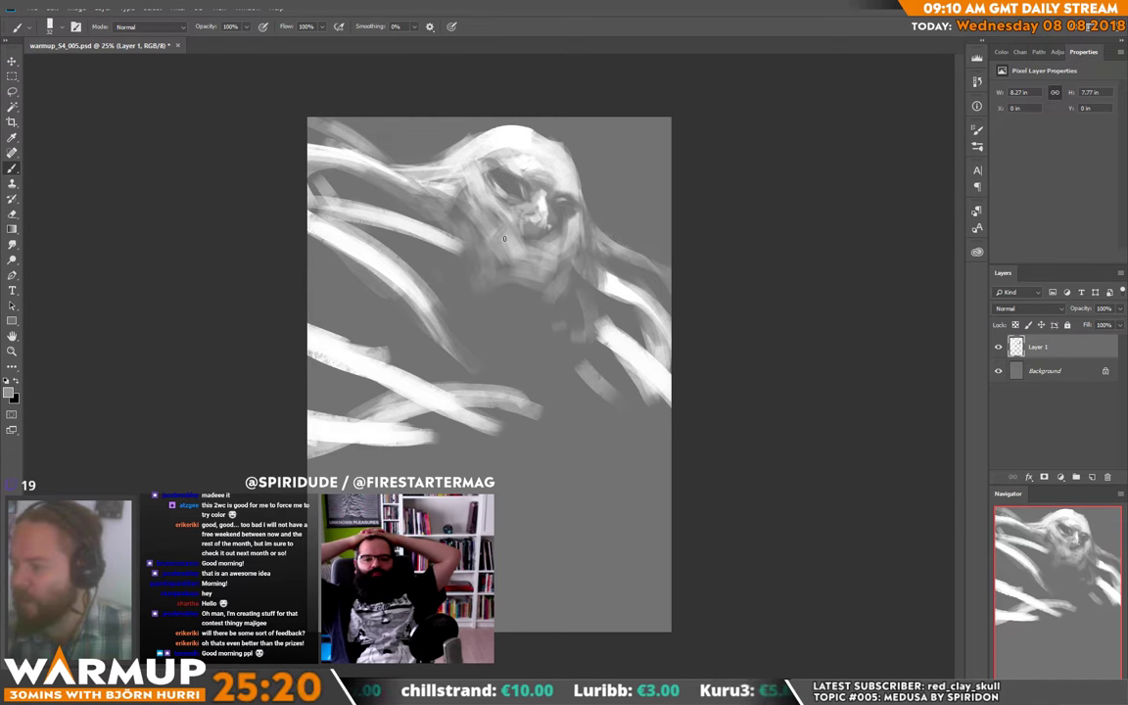
alt+click(512, 228)
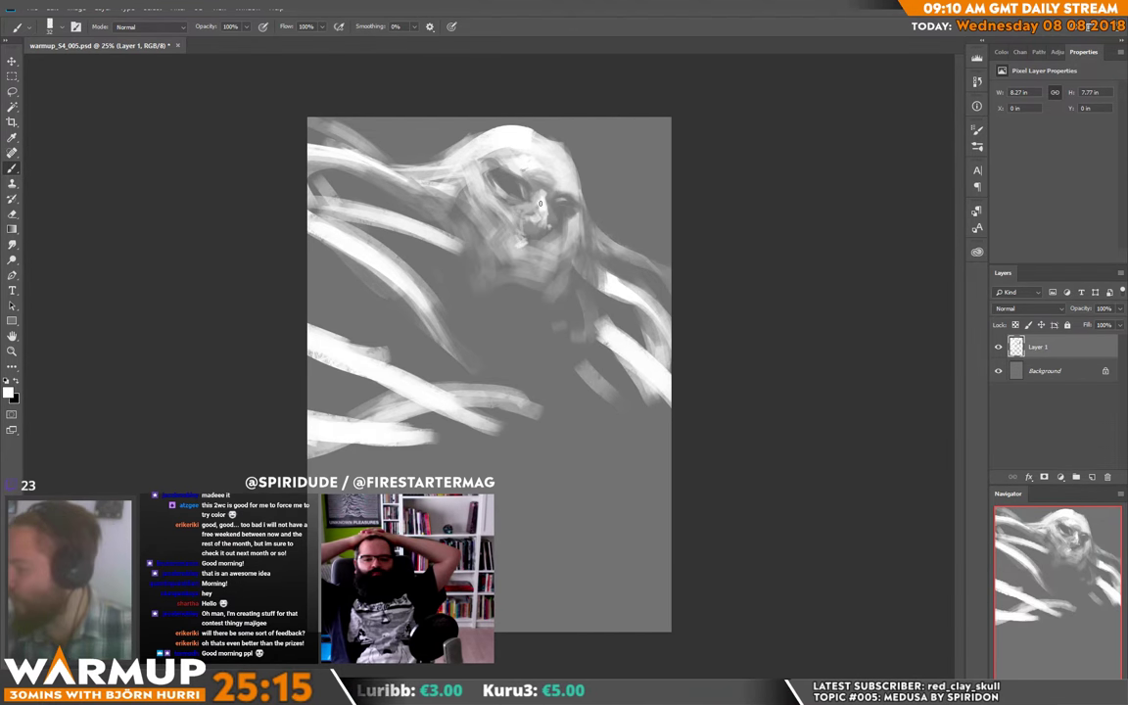
right_click(523, 248)
alt+click(530, 297)
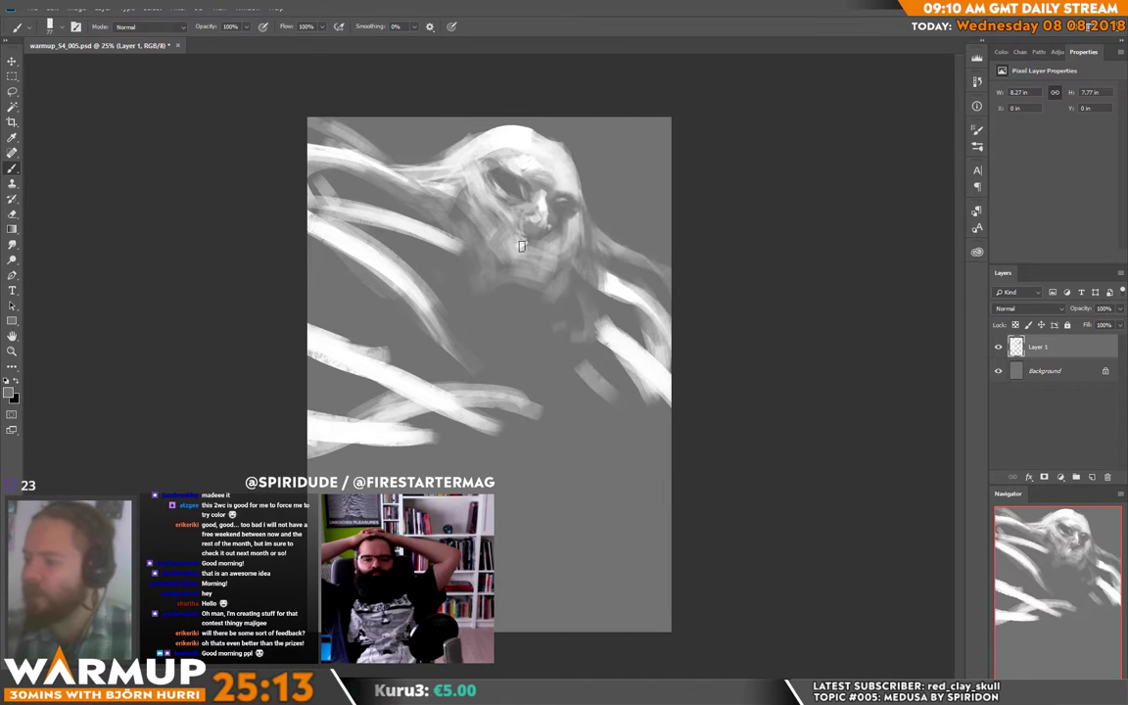
mouse_move(520, 247)
mouse_down()
mouse_move(470, 231)
mouse_move(543, 258)
mouse_move(492, 239)
mouse_up()
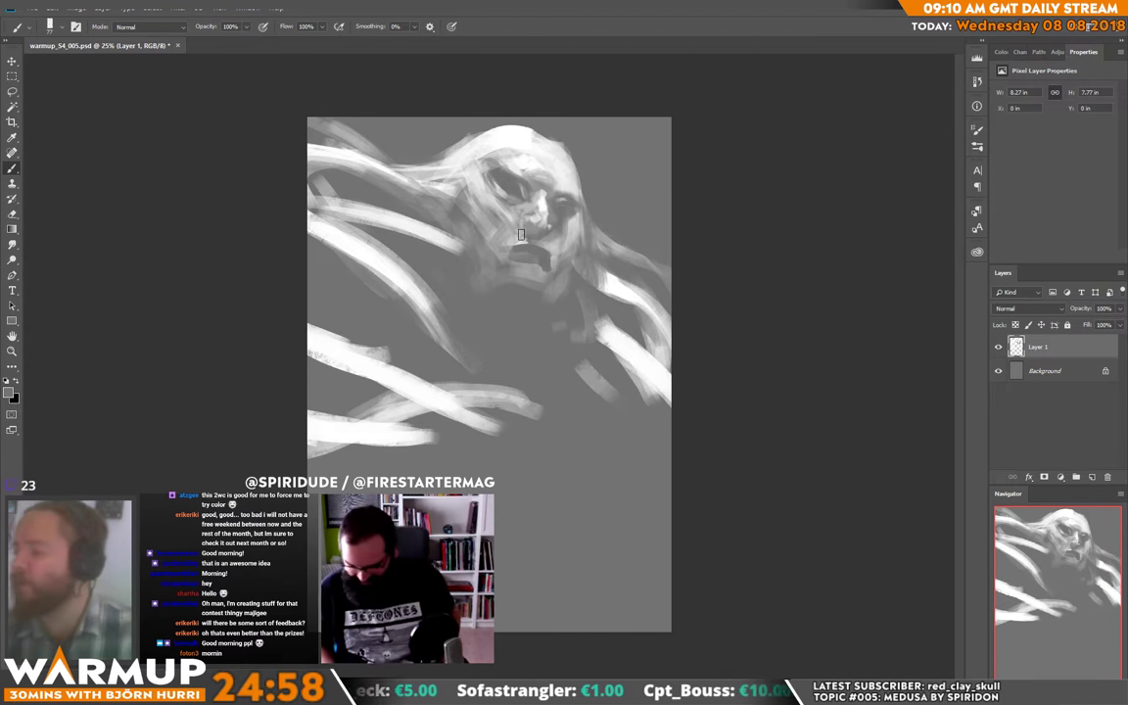
Step: Sample lighter face tones and paint a light stroke down the right cheek and jaw
alt+click(515, 227)
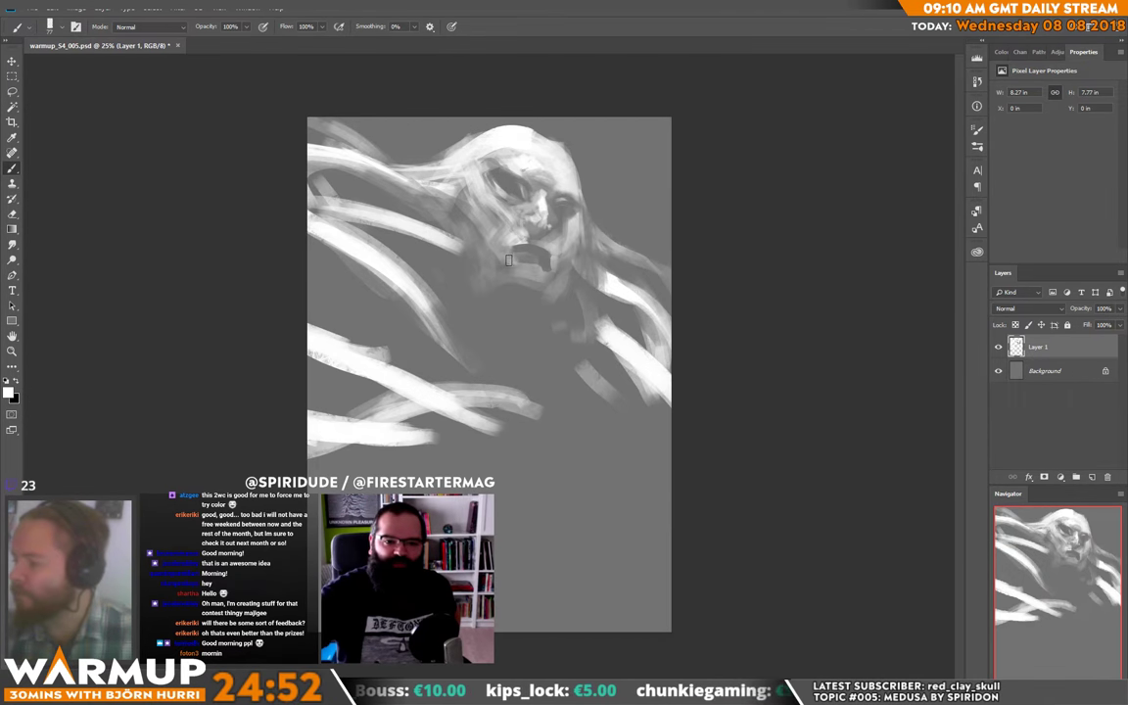
alt+click(515, 253)
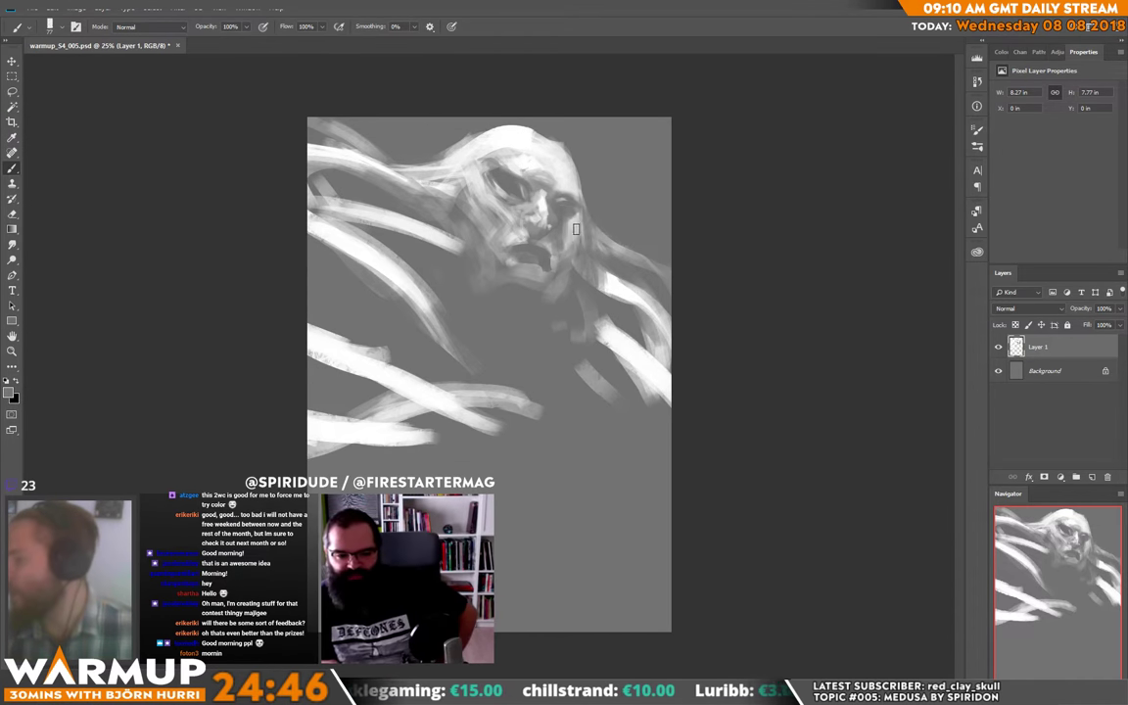
key(alt)
alt+click(574, 218)
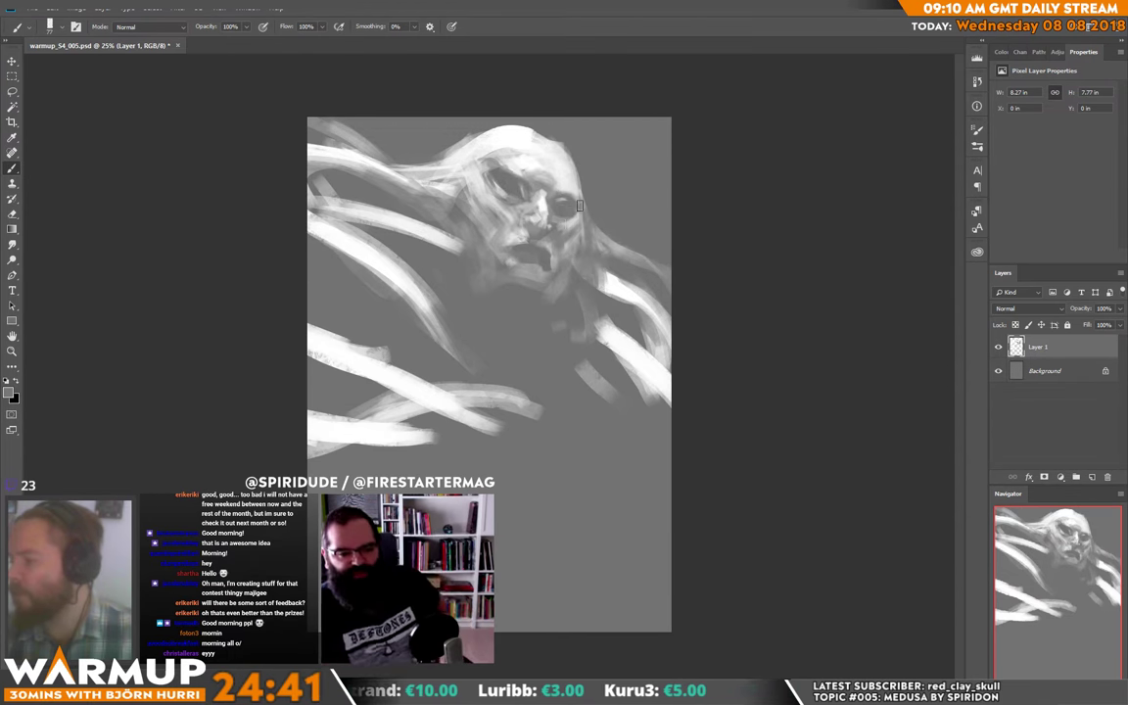
drag(586, 220, 580, 273)
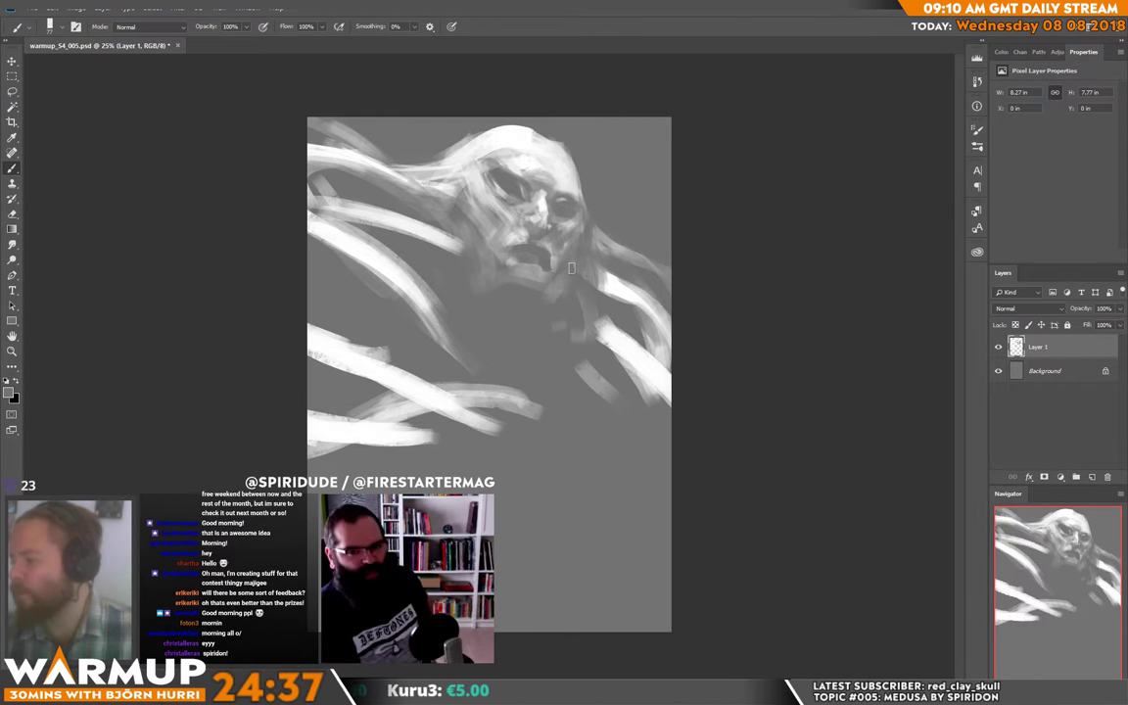
alt+shift+right_click(441, 238)
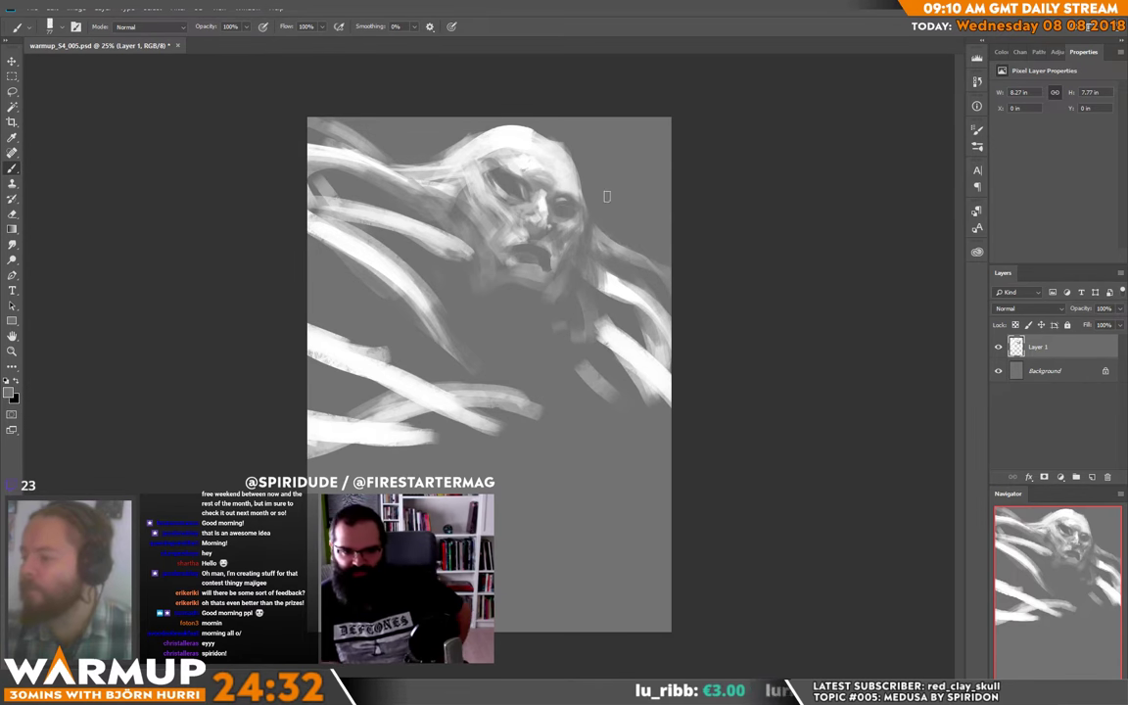
alt+right_click(392, 182)
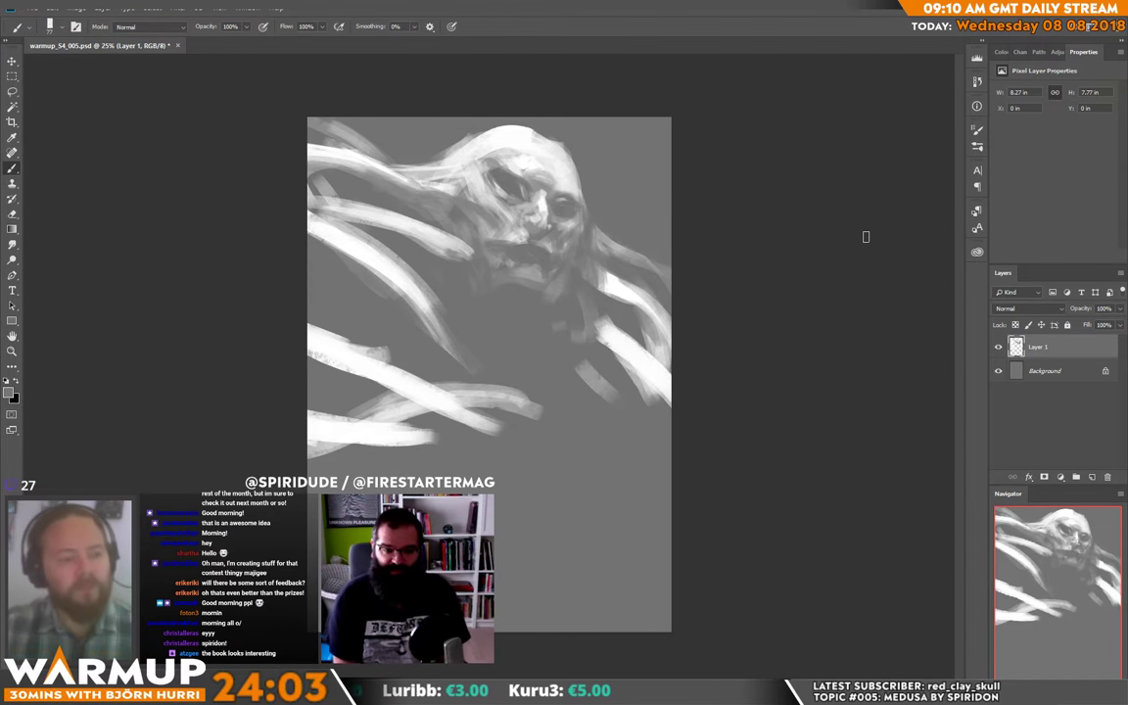
Step: Paint pale fangs in the dark mouth with a small detail brush and sampled light face tones
right_click(546, 159)
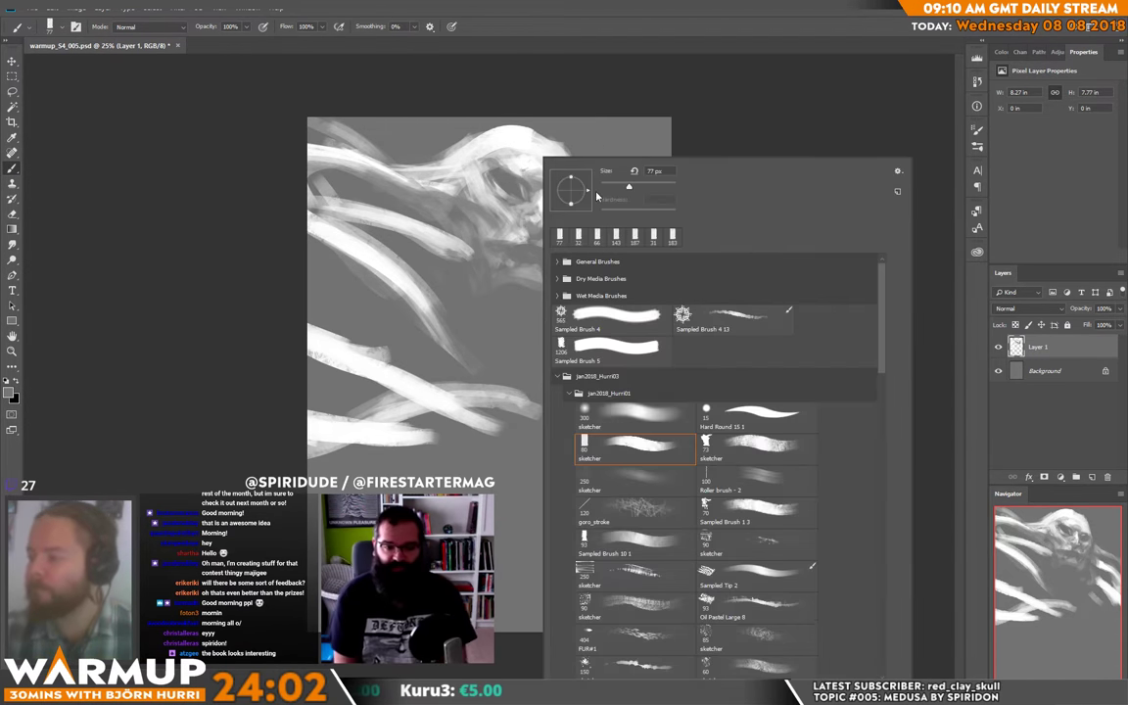
click(507, 241)
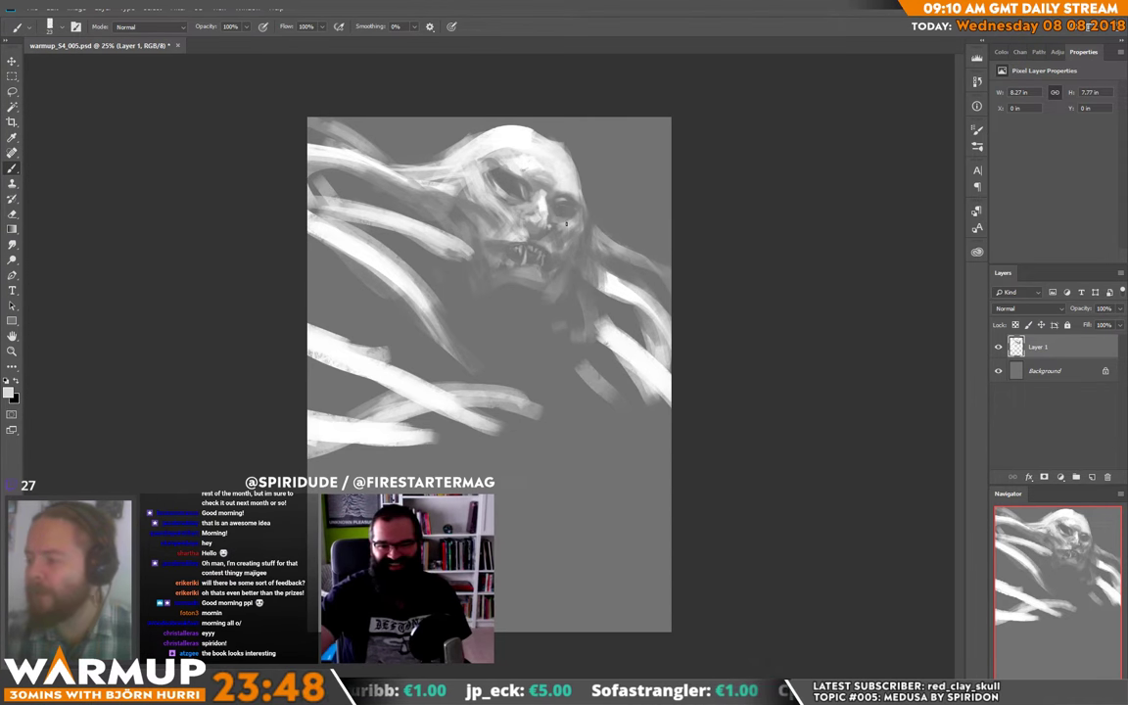
alt+click(519, 249)
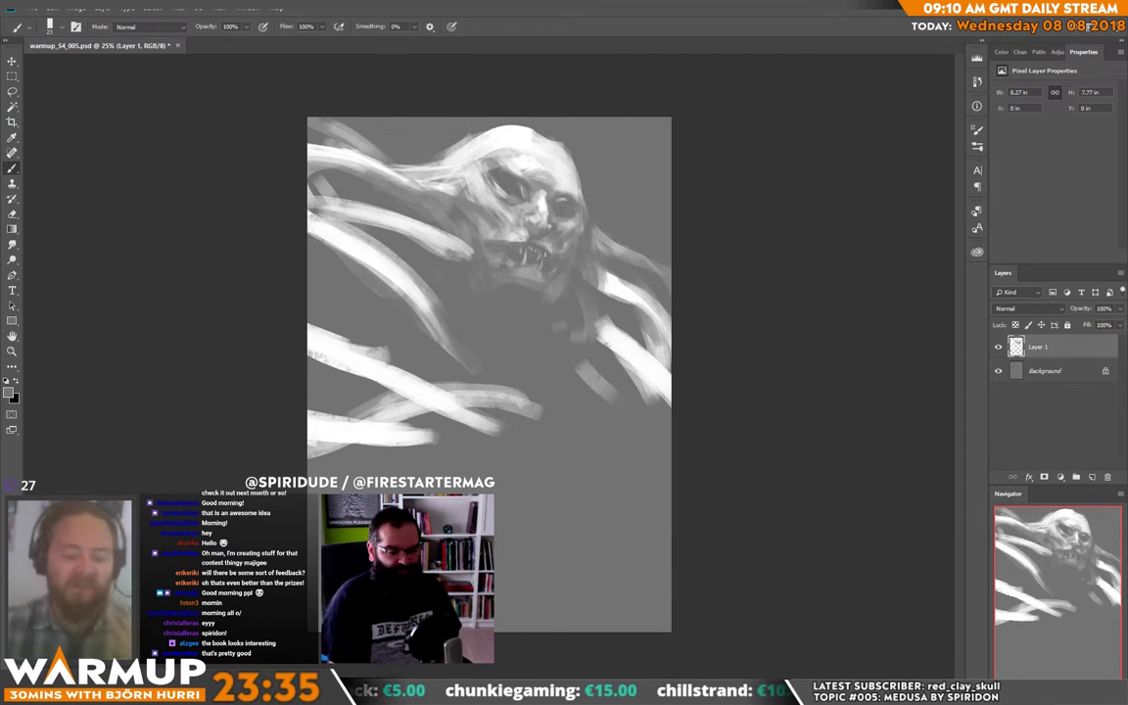
key(alt)
alt+click(516, 231)
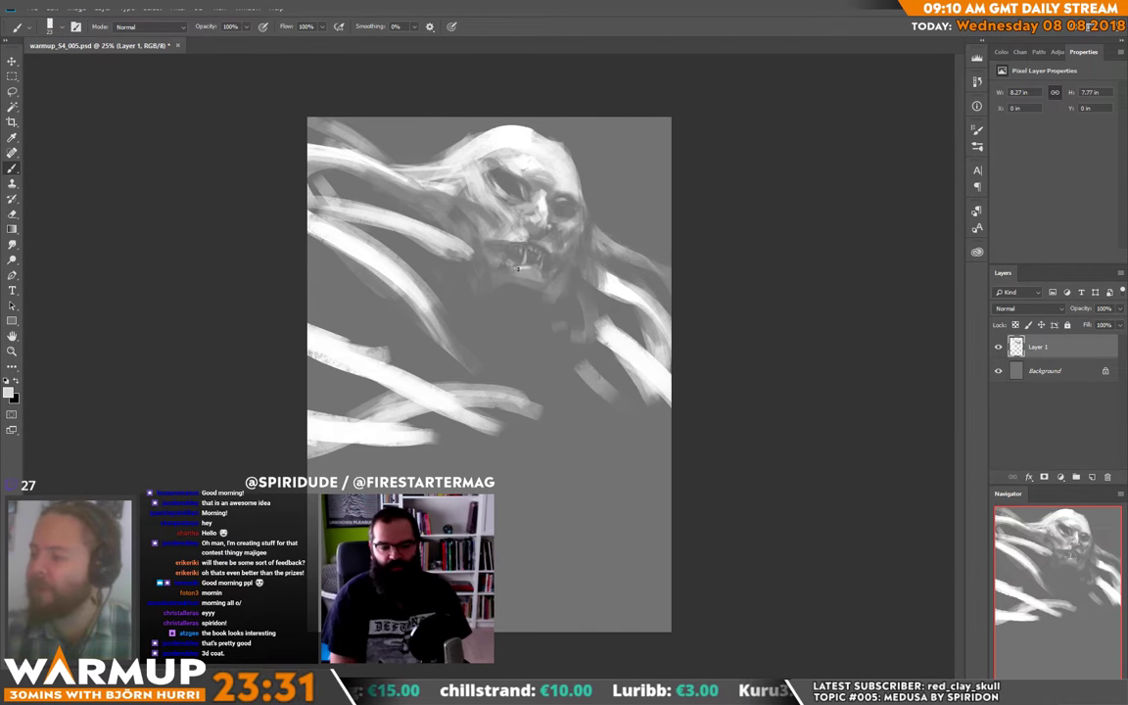
alt+click(539, 273)
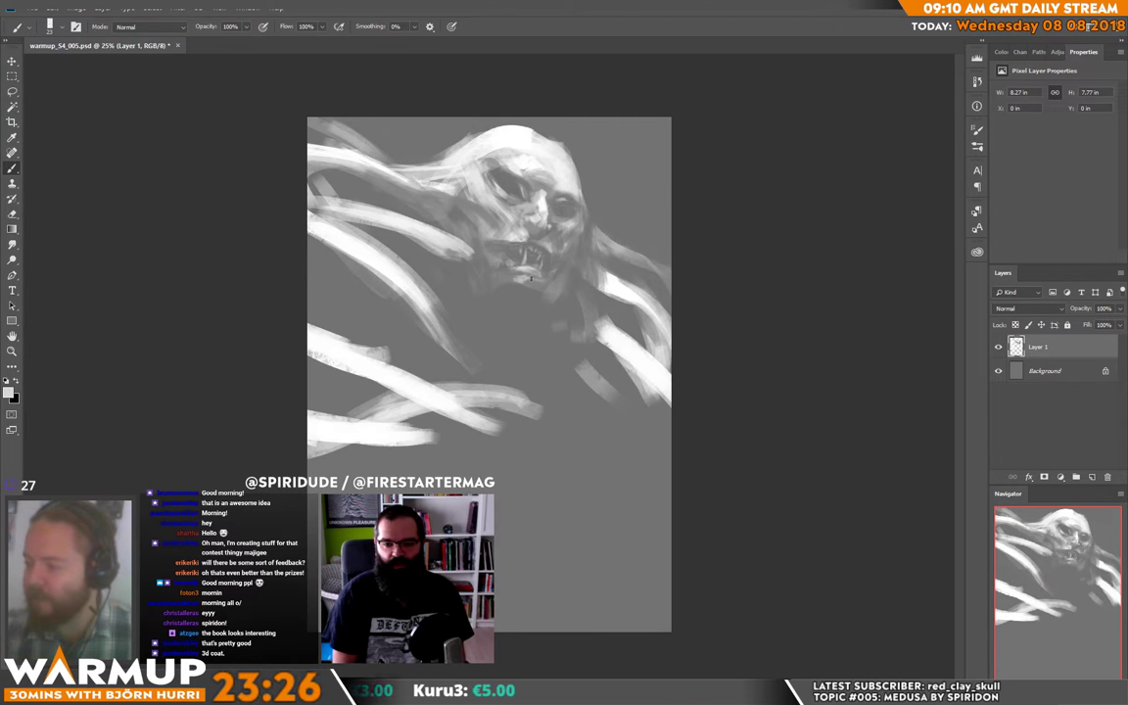
alt+click(525, 282)
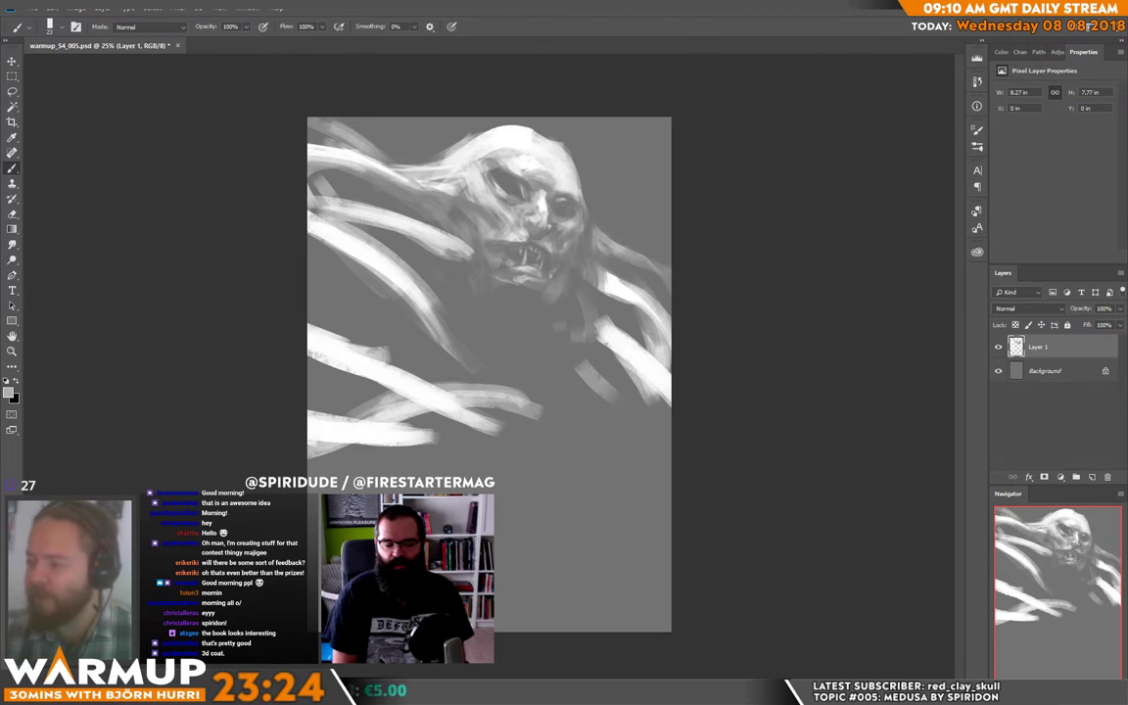
right_click(551, 160)
key(Escape)
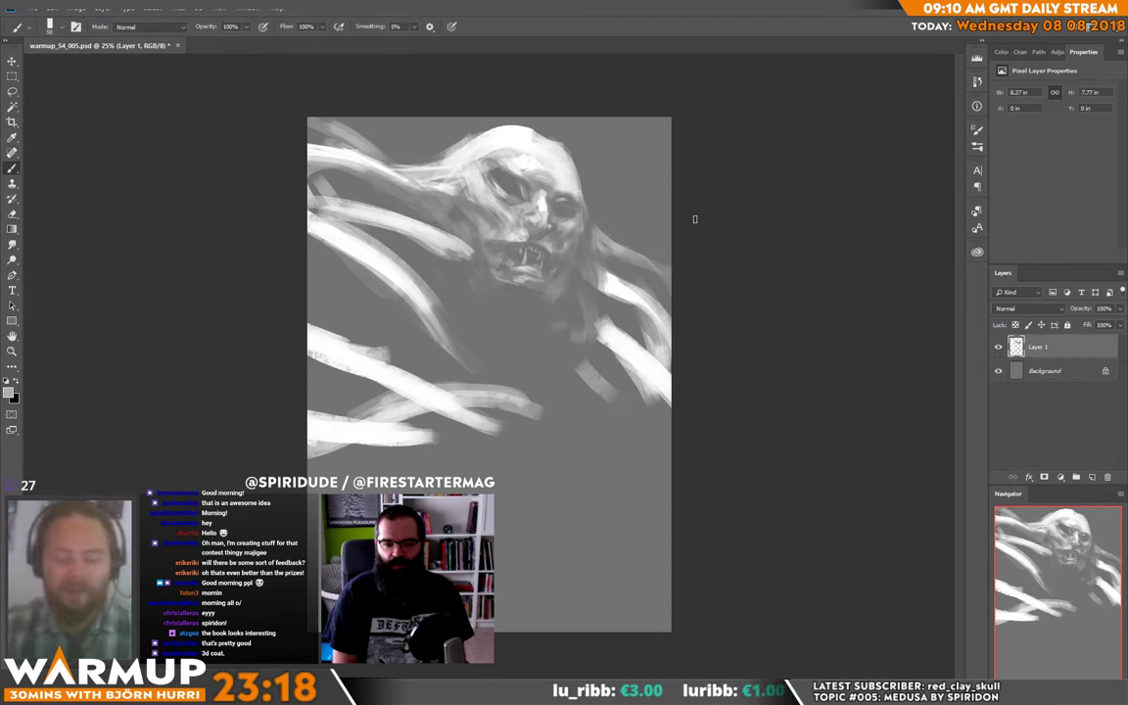
Step: Shade dark grey beneath the skull's jaw and pick a new brush preset for detail
drag(446, 267, 505, 285)
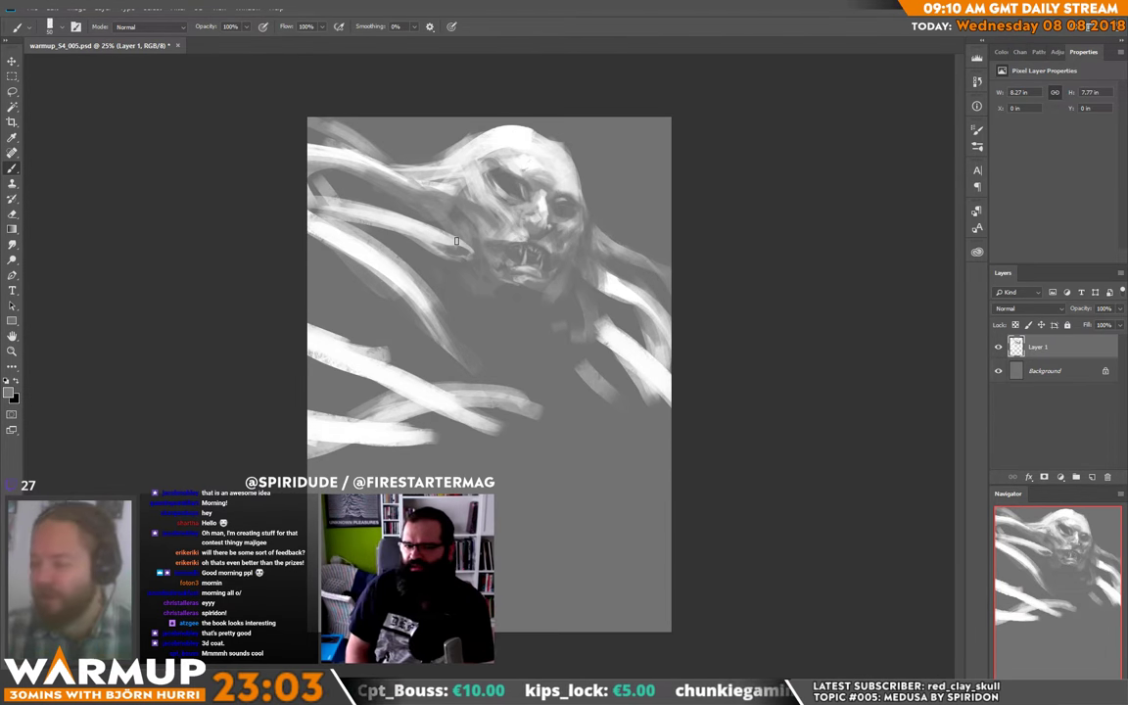
key(alt)
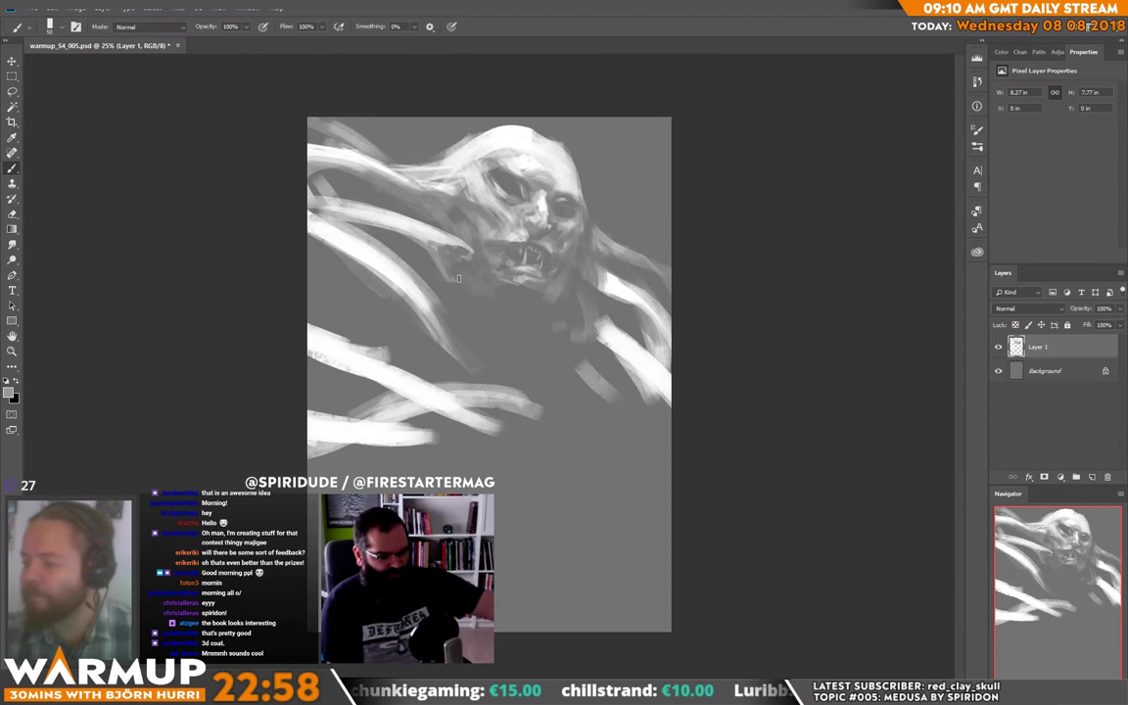
right_click(477, 274)
key(Escape)
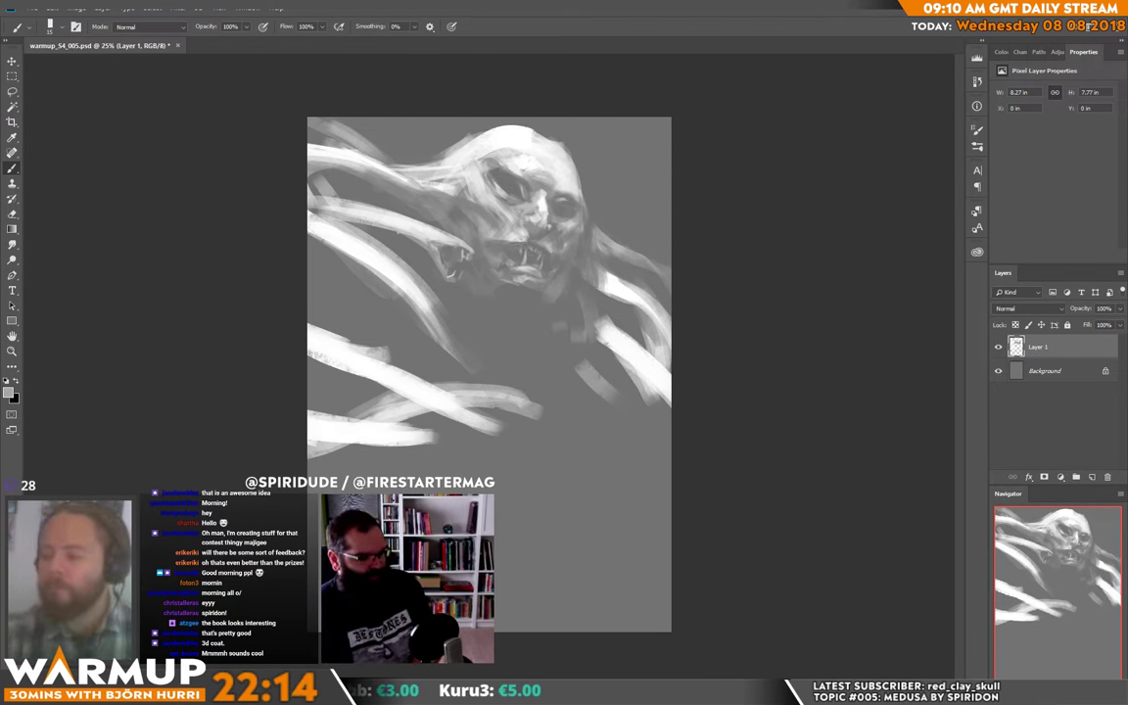
right_click(454, 209)
click(272, 262)
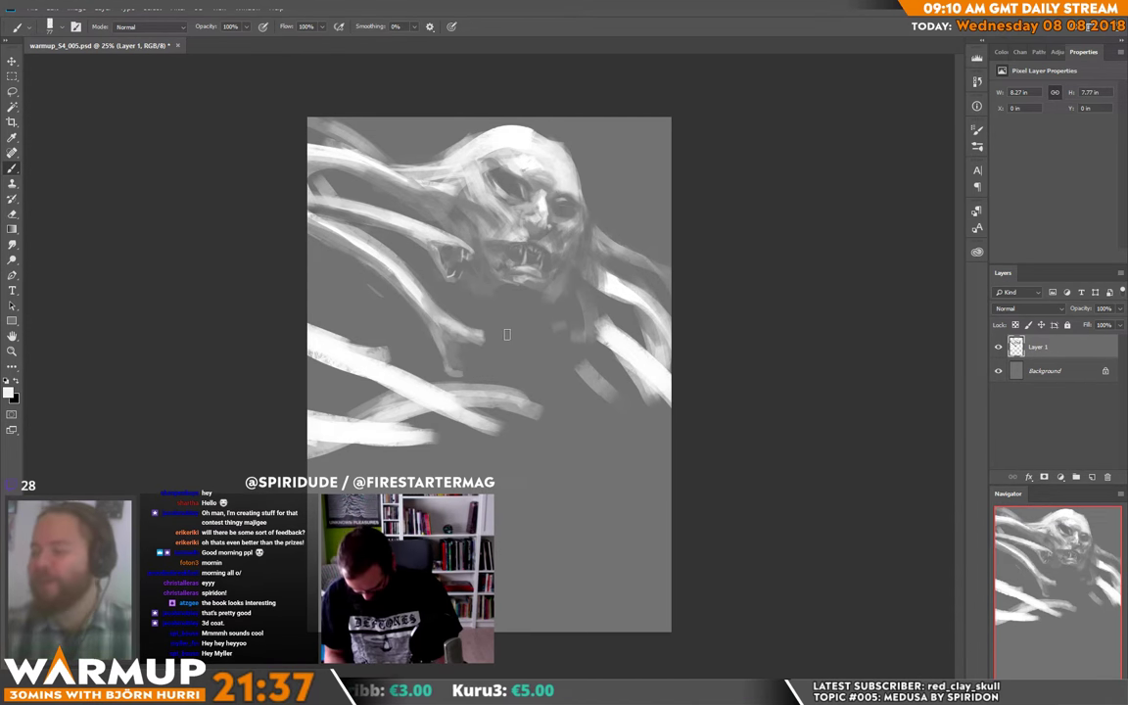
Step: With a medium brush preset, paint dark detail at a tentacle tip near the torso
right_click(458, 304)
click(461, 338)
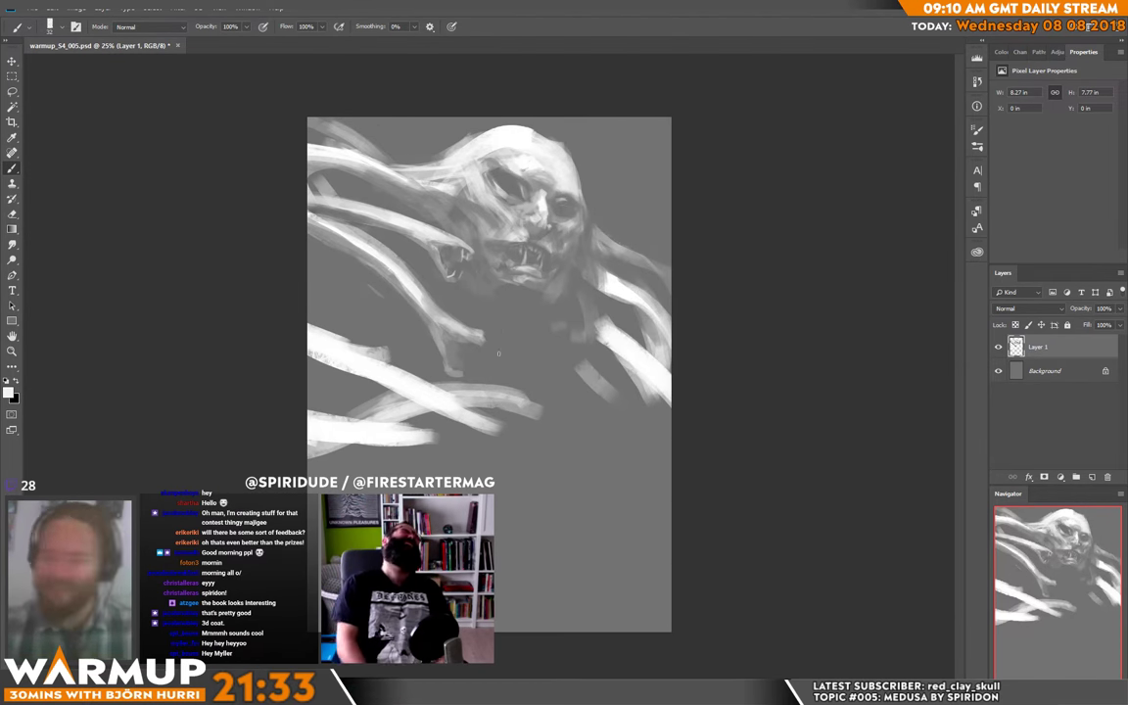
mouse_move(473, 341)
mouse_down()
mouse_move(469, 365)
mouse_move(476, 349)
mouse_up()
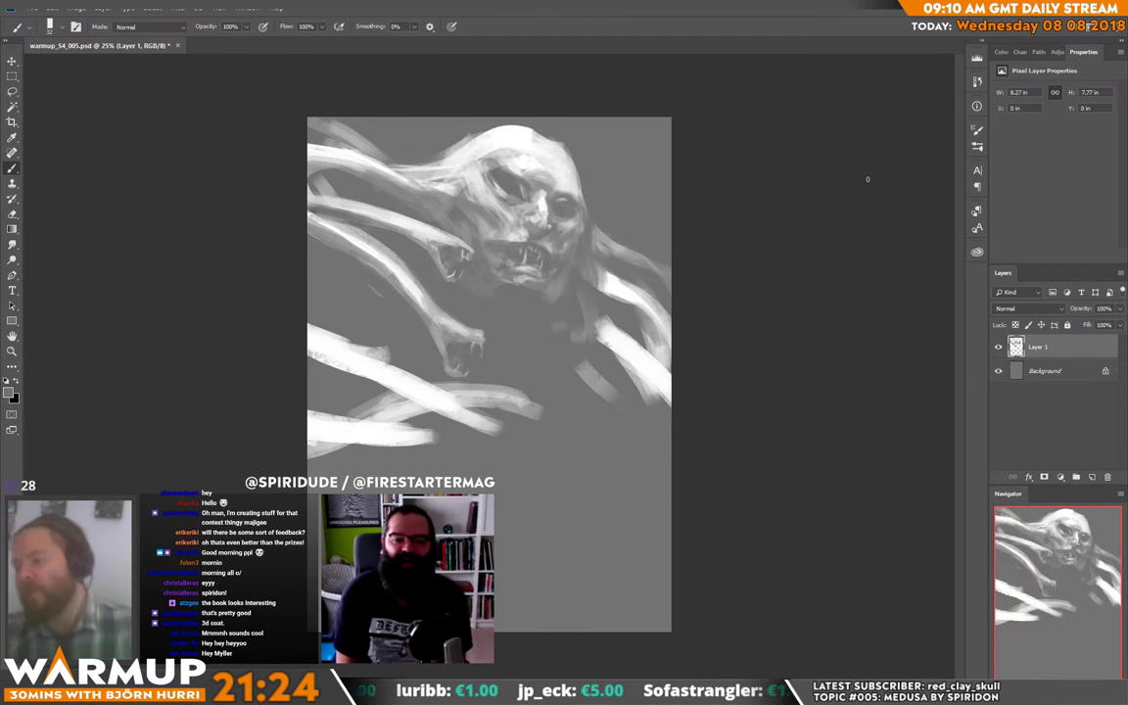
Step: Lasso the small snake head, rotate it slightly into place, and deselect
key(l)
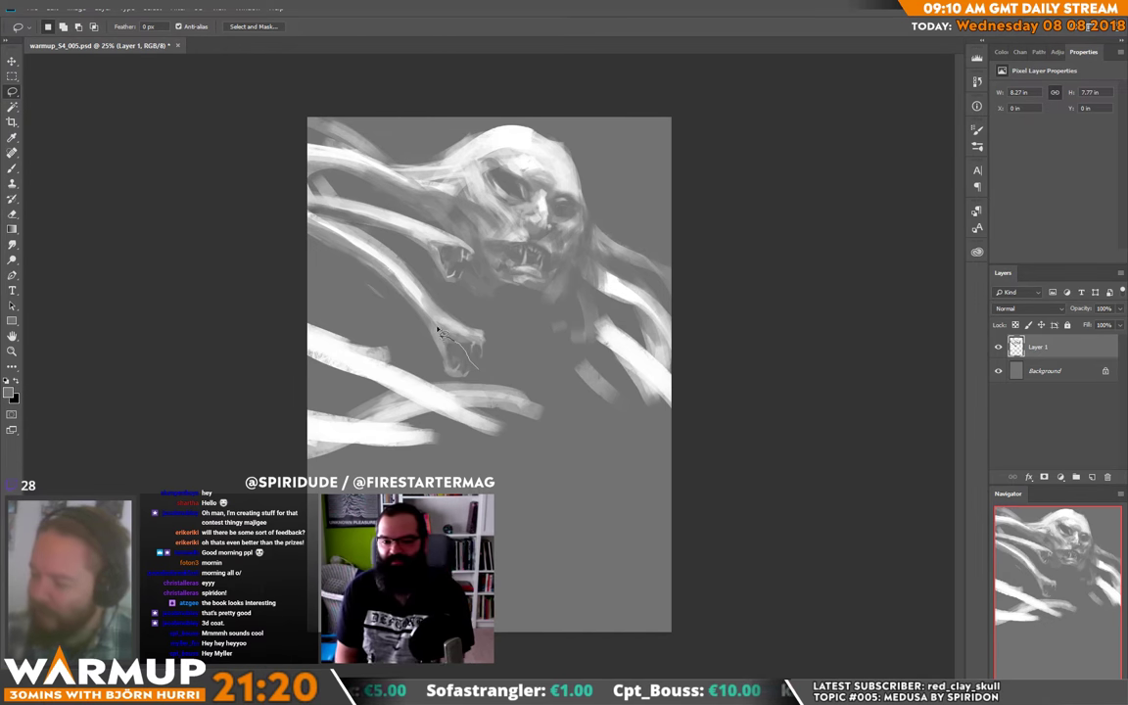
mouse_move(478, 365)
mouse_down()
mouse_move(436, 325)
mouse_move(423, 363)
mouse_move(475, 378)
mouse_move(428, 380)
mouse_up()
key(ctrl+t)
drag(449, 327, 451, 322)
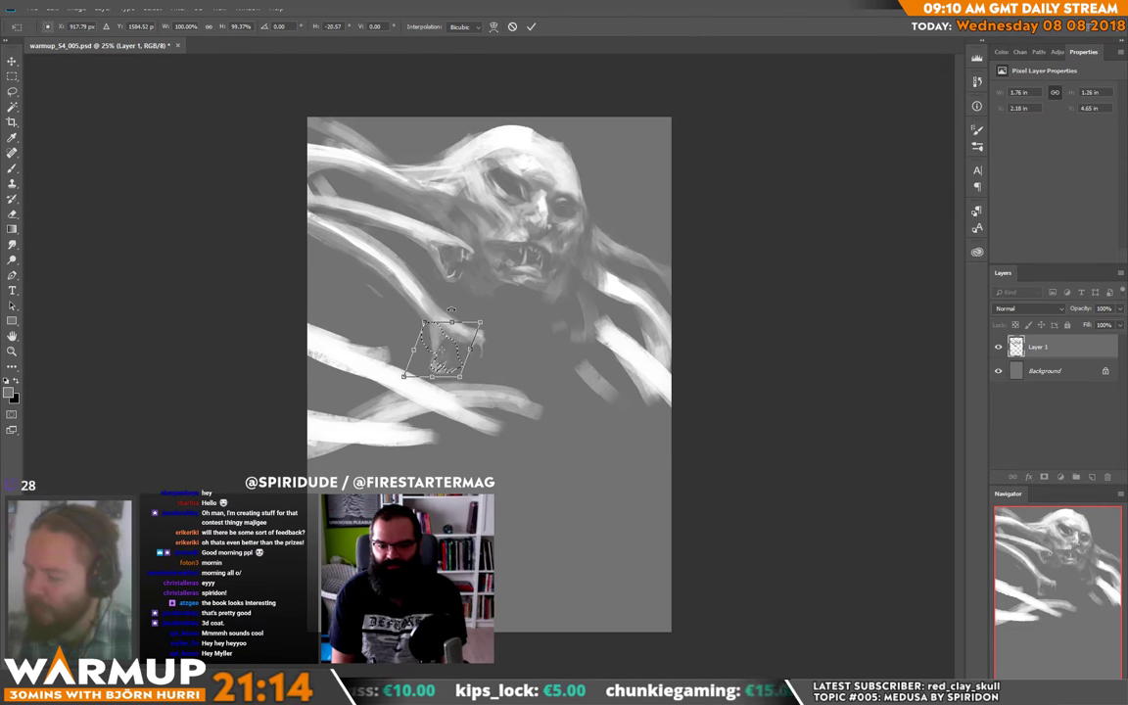
key(Return)
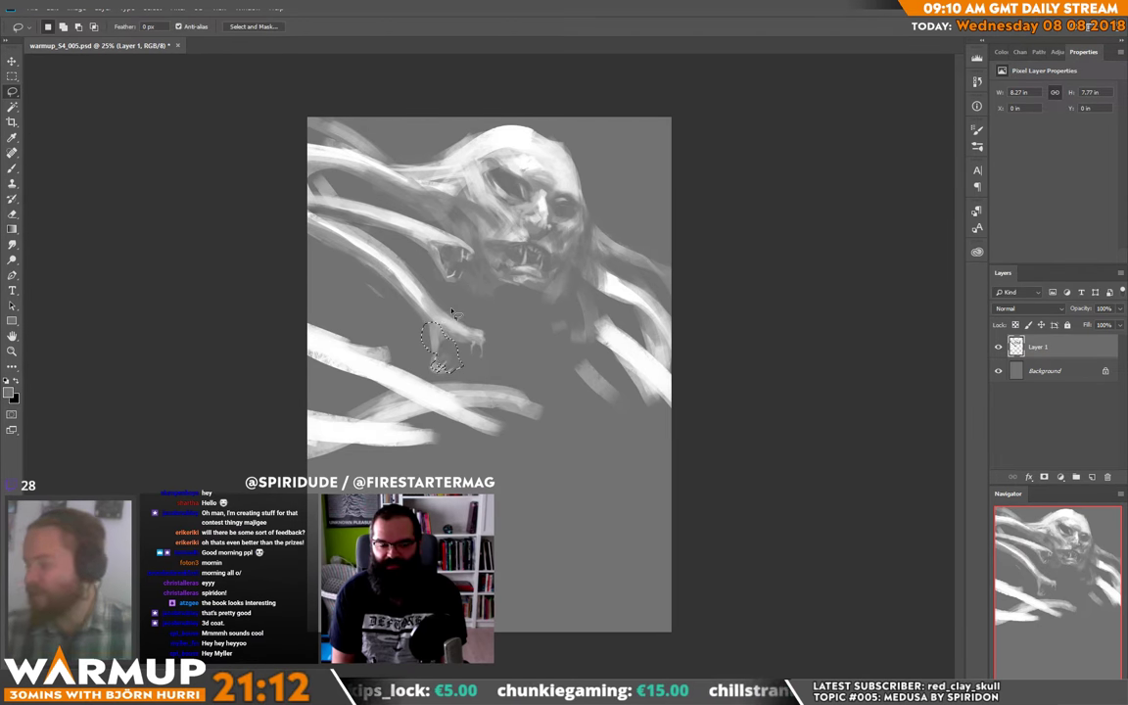
key(ctrl+d)
Step: Adjust the brush and sample light, darker and dark greys to shade the lower snake head
key(b)
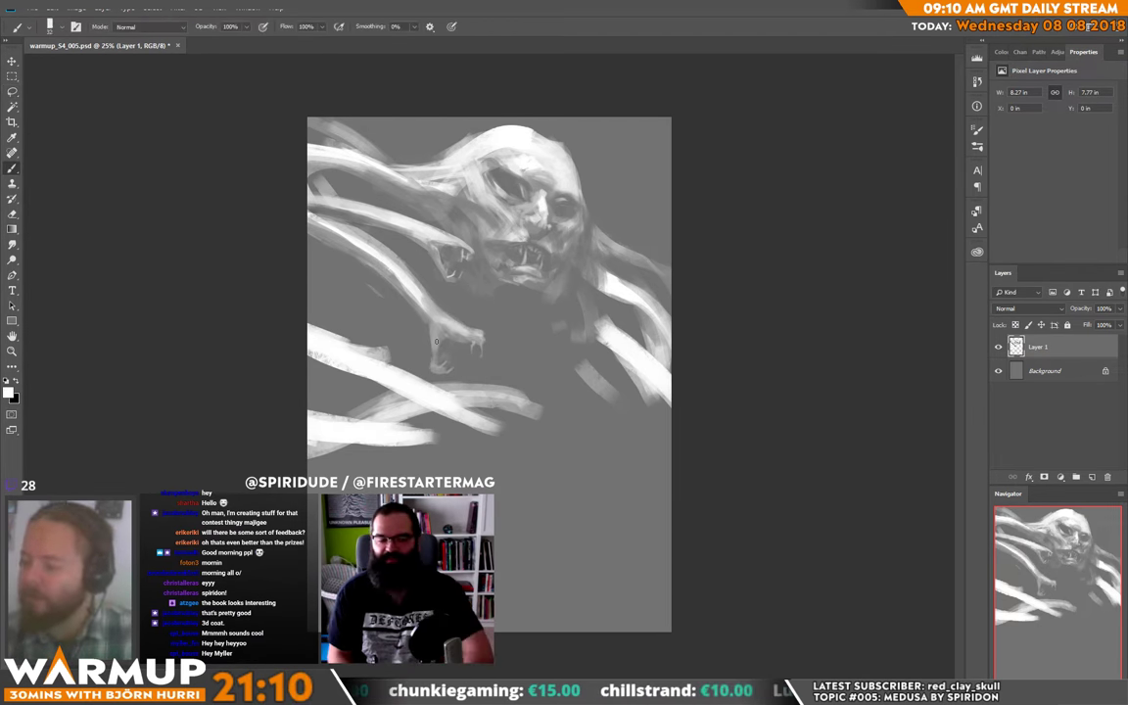
alt+right_click(440, 332)
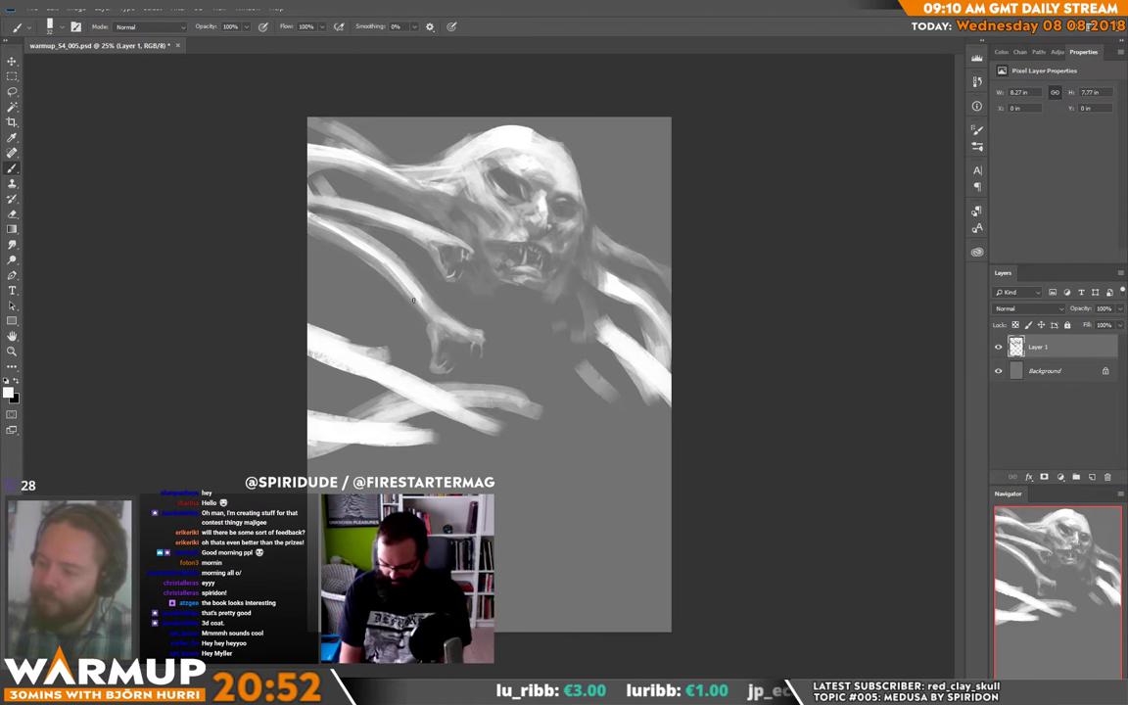
alt+click(386, 274)
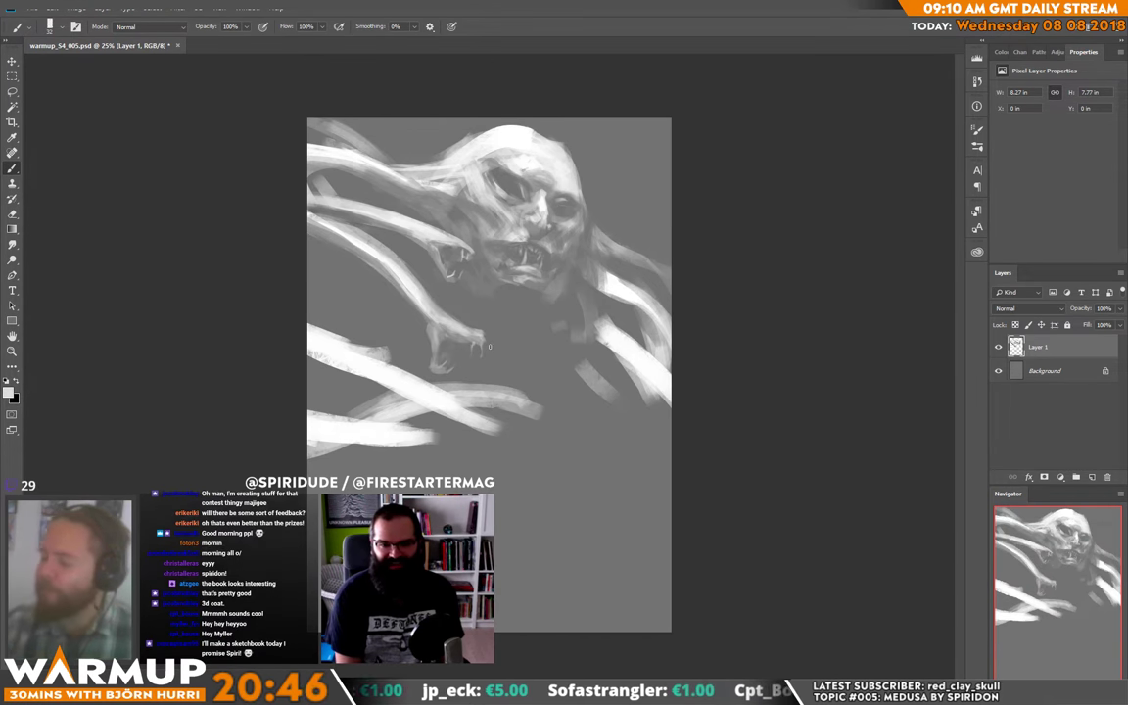
alt+click(459, 333)
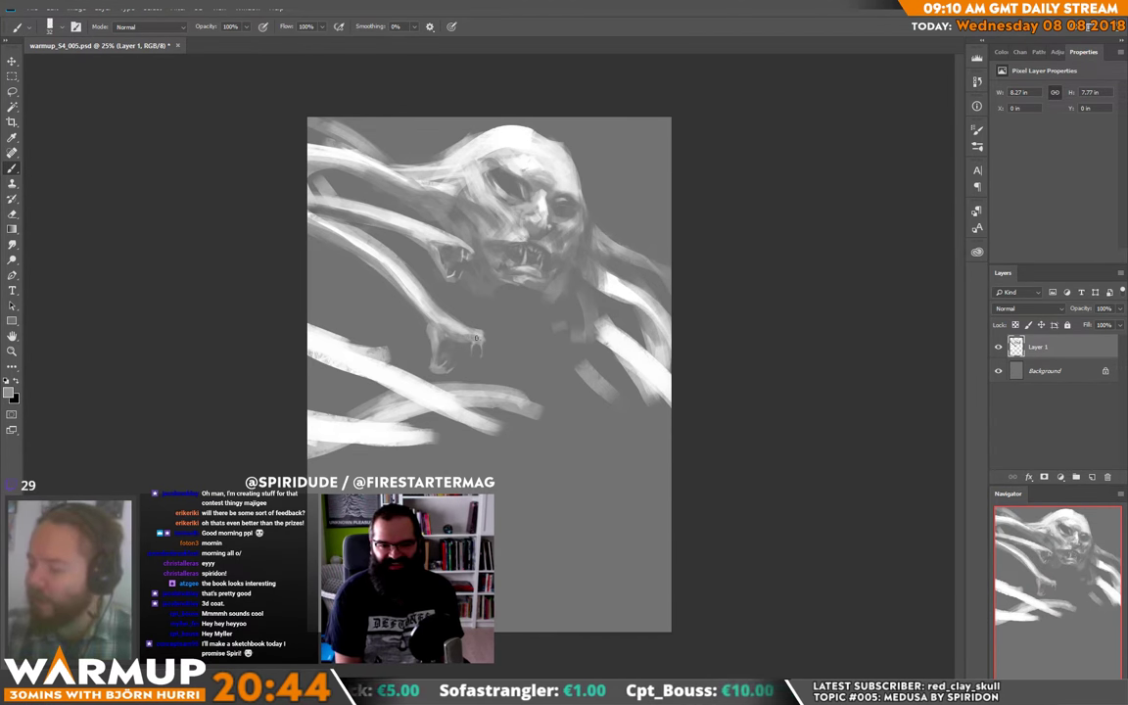
alt+click(479, 322)
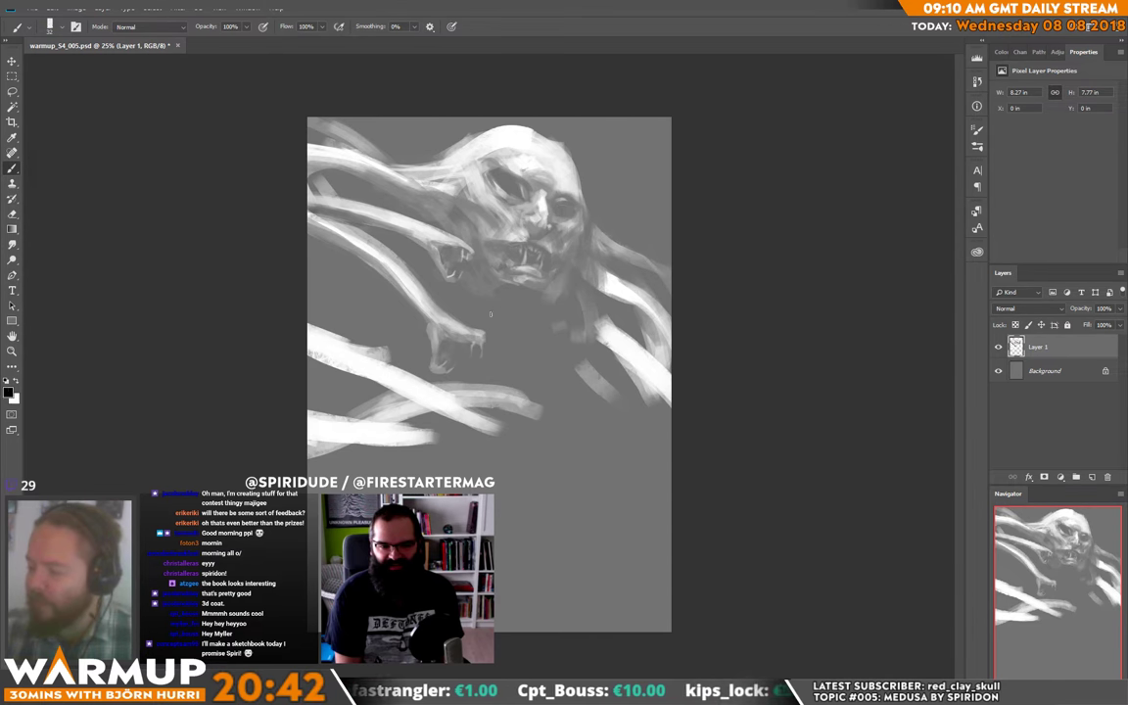
right_click(482, 319)
key(Escape)
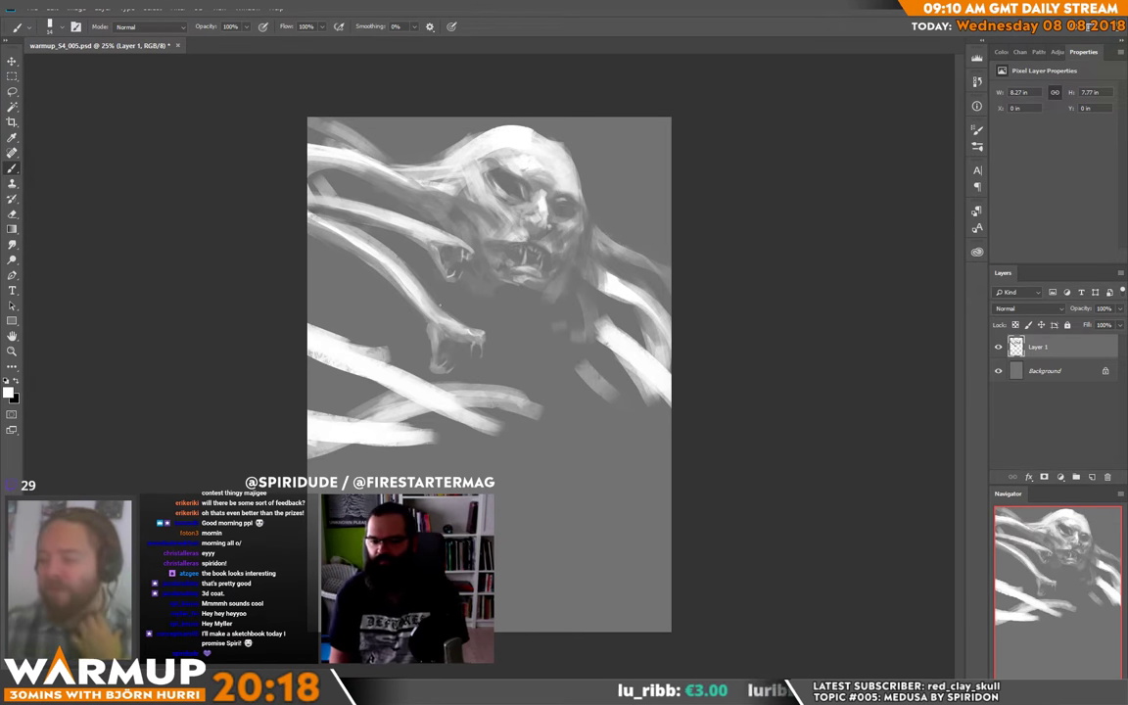
Step: Sample a grey from the canvas edge and add a new empty Layer 2 above Layer 1
right_click(355, 149)
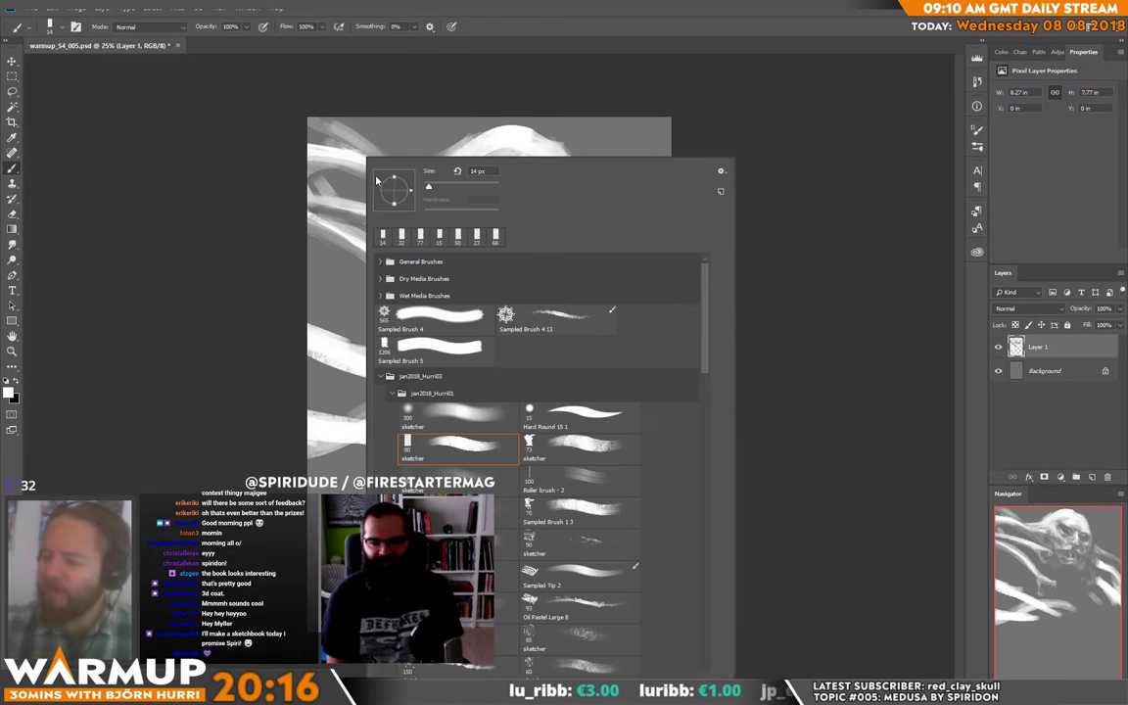
click(338, 178)
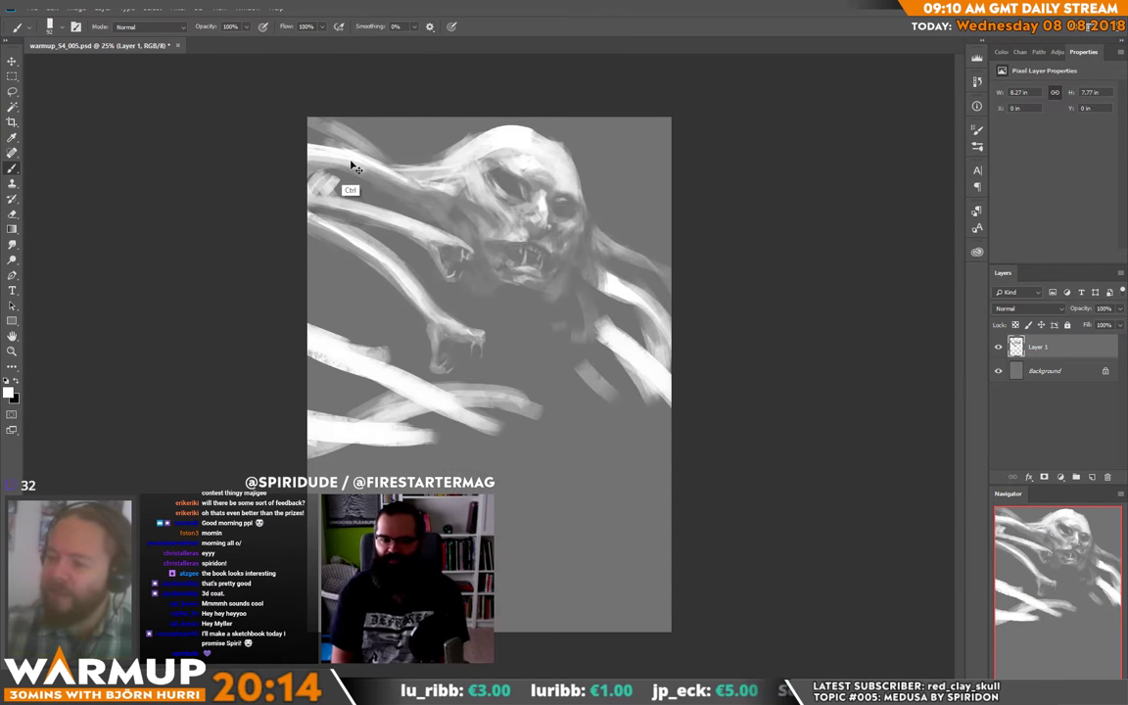
alt+click(321, 186)
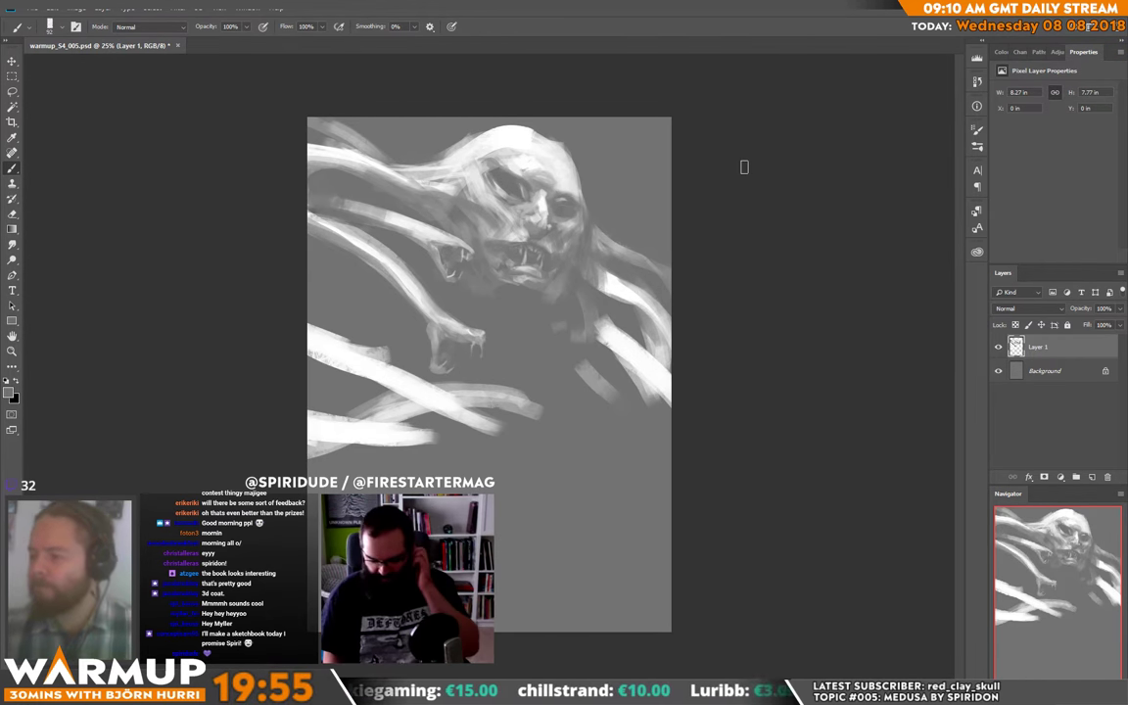
click(1092, 477)
Step: Paint a white stroke at the canvas top, then dark strokes shaping the new snake head
mouse_move(336, 126)
mouse_down()
mouse_move(402, 121)
mouse_move(379, 118)
mouse_move(371, 133)
mouse_up()
right_click(431, 137)
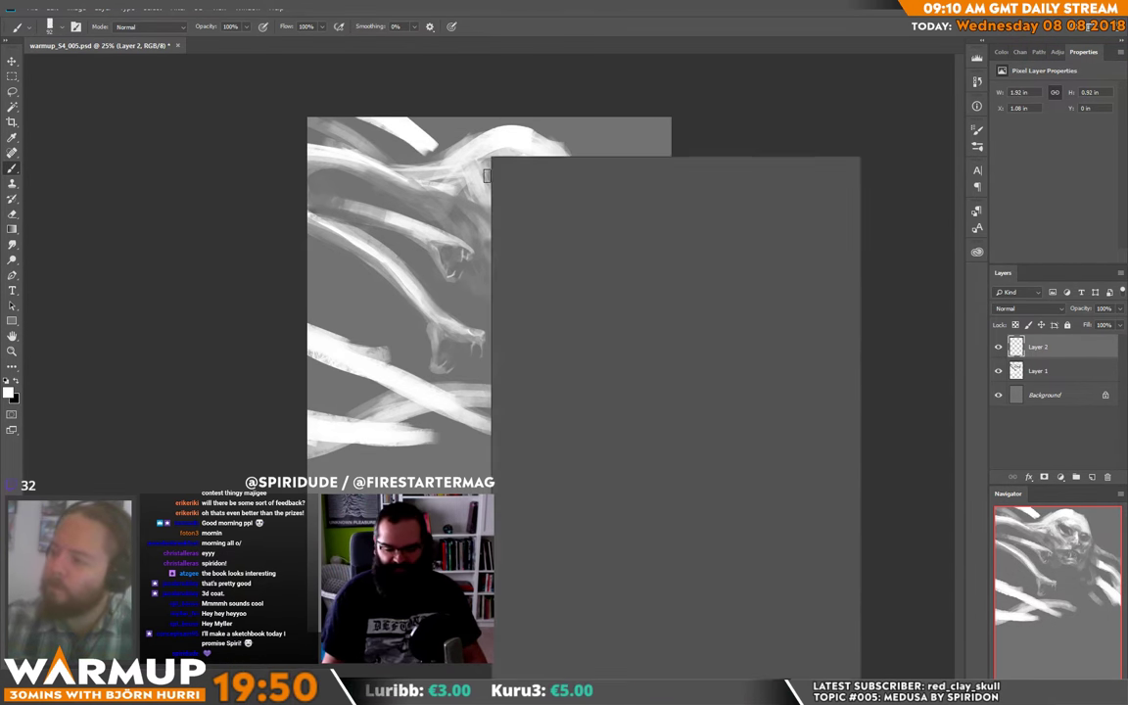
key(Return)
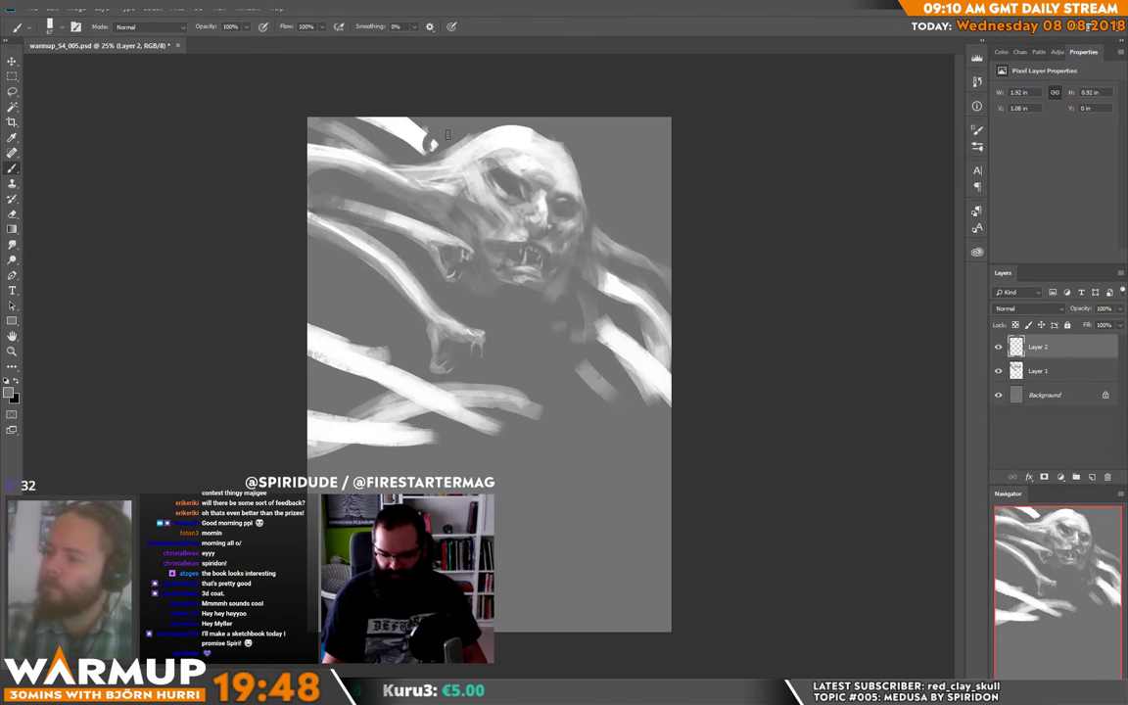
mouse_move(380, 125)
mouse_down()
mouse_move(392, 160)
mouse_move(413, 137)
mouse_move(384, 153)
mouse_move(399, 163)
mouse_move(384, 120)
mouse_move(397, 120)
mouse_up()
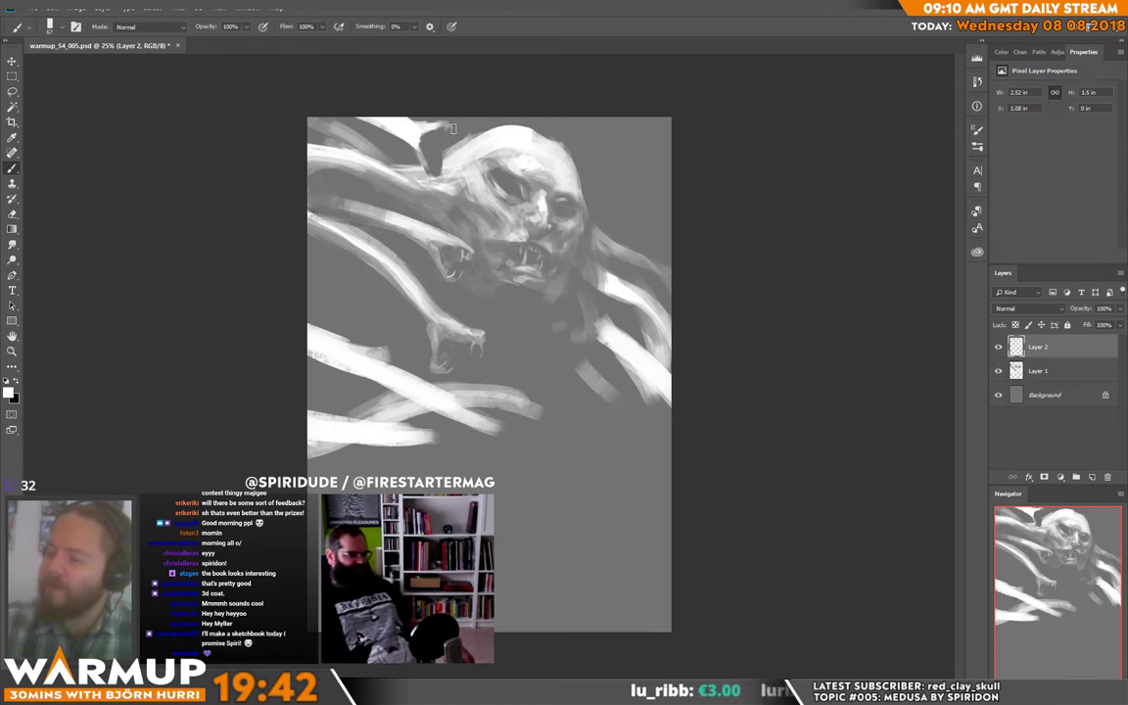
right_click(460, 132)
key(Return)
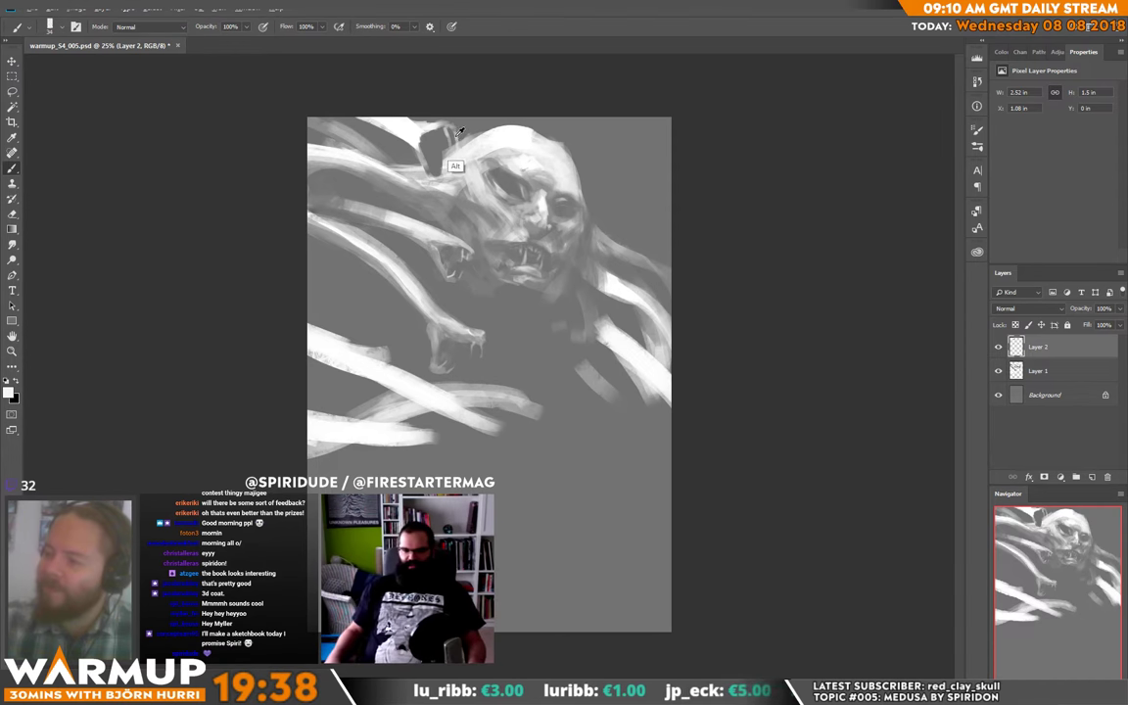
Step: Refine the open-jawed snake head by erasing edges and sampling greys and white around it
alt+click(456, 140)
key(e)
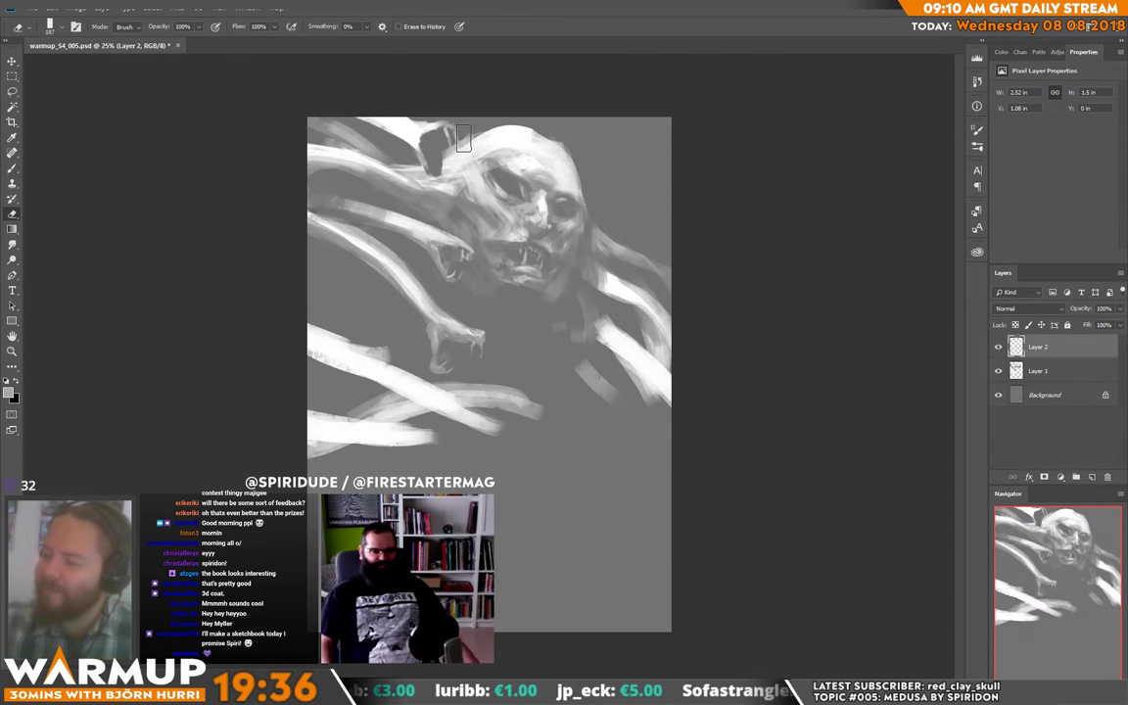
right_click(477, 137)
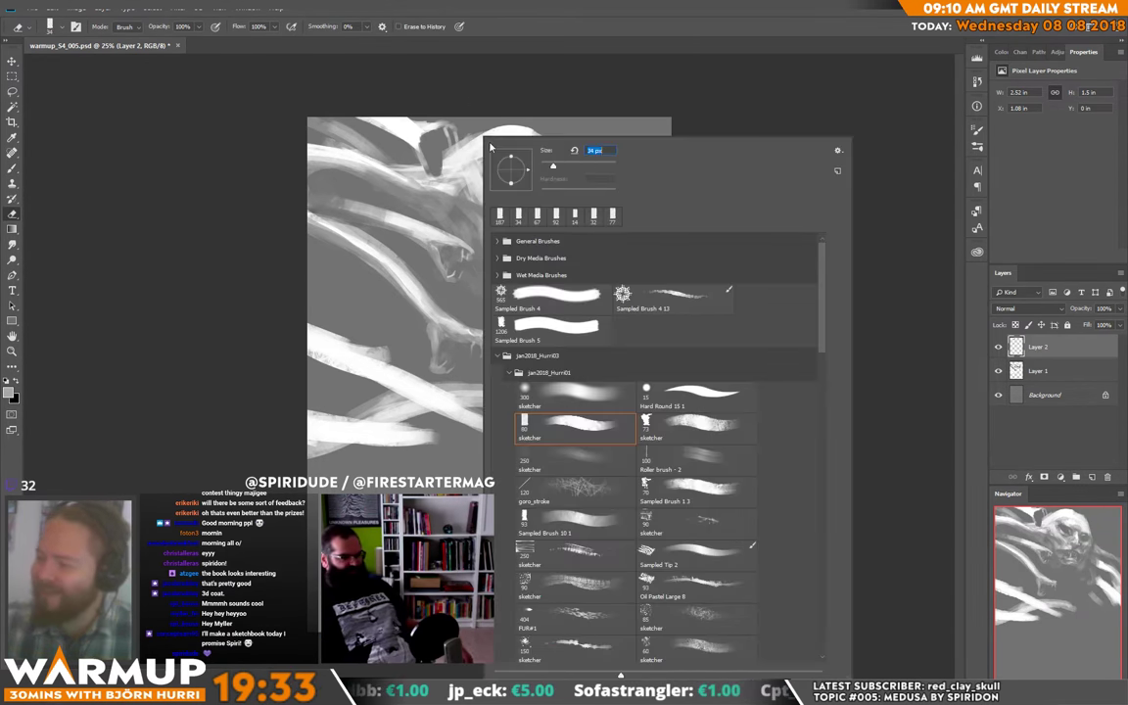
key(Return)
key(b)
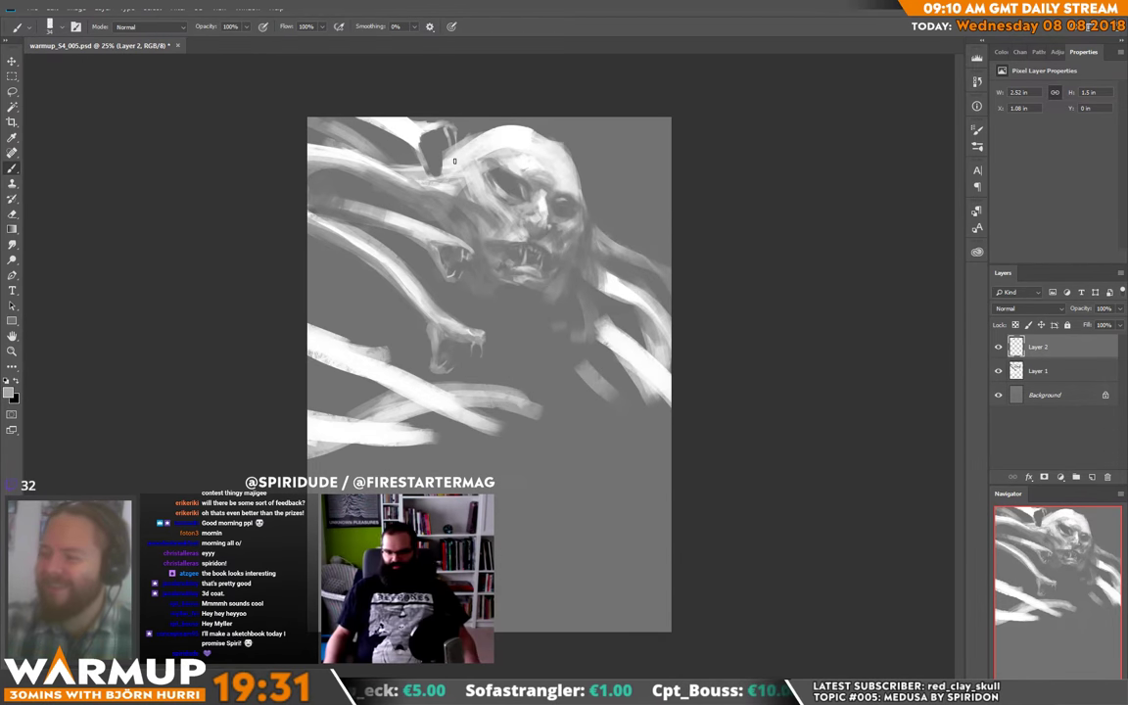
right_click(530, 192)
click(392, 164)
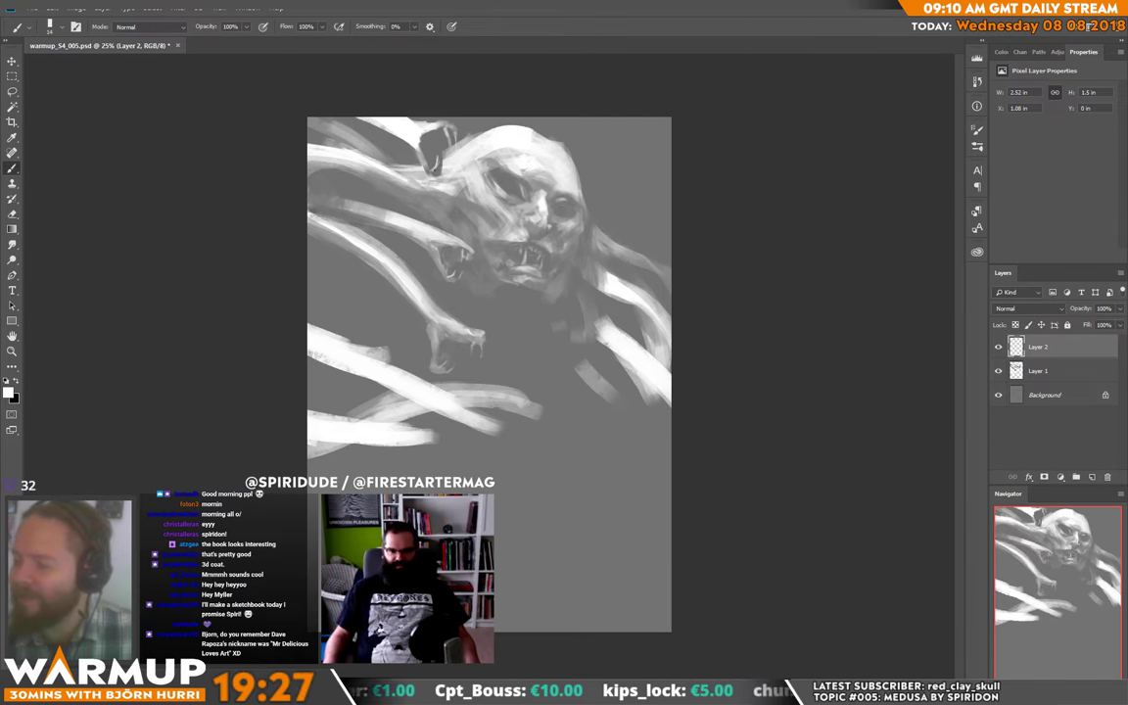
alt+click(394, 154)
alt+click(441, 163)
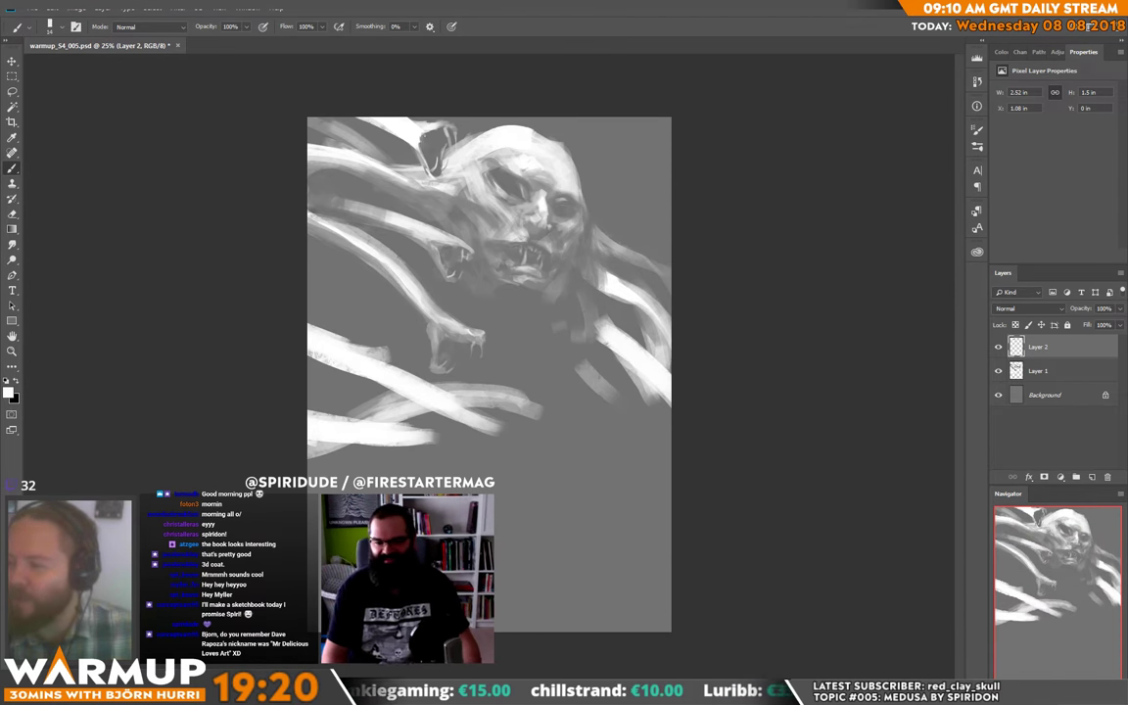
alt+click(383, 162)
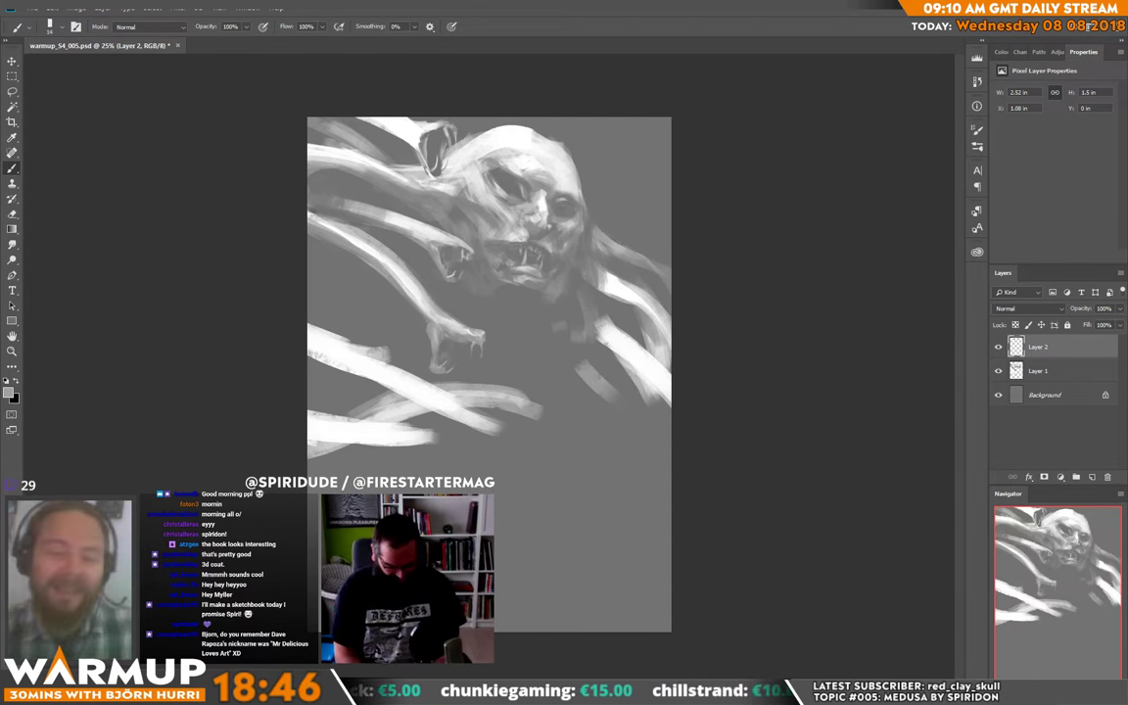
Step: Sample various greys and whites around the top snake head and canvas top
right_click(441, 150)
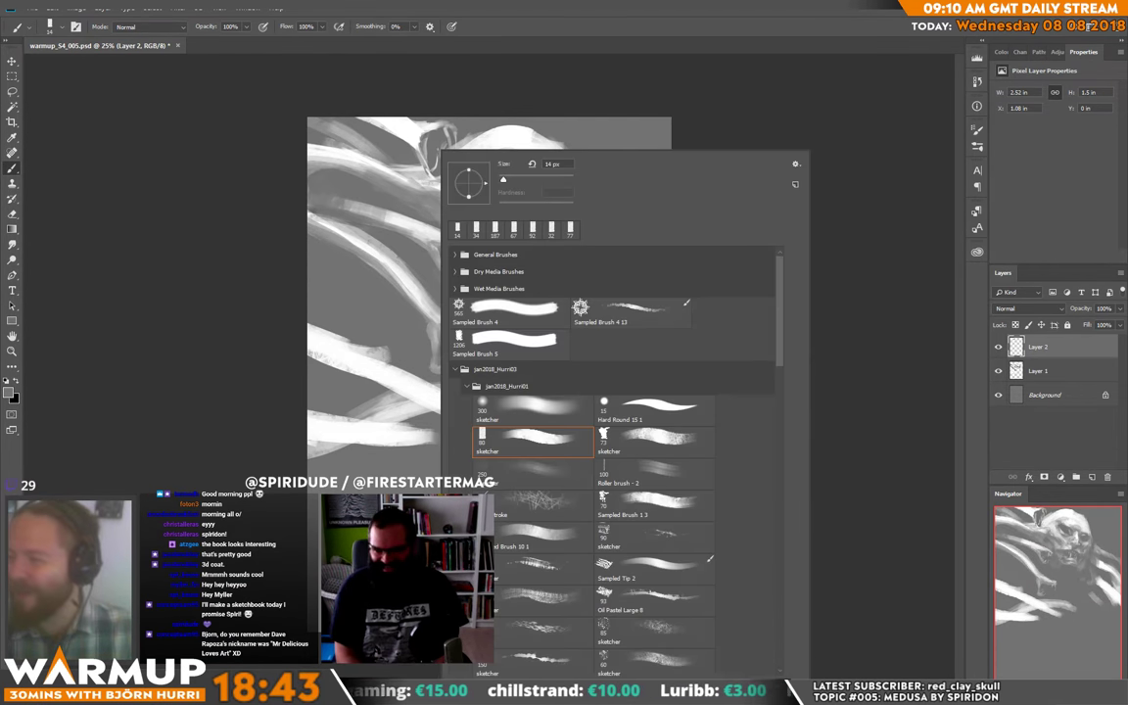
click(408, 135)
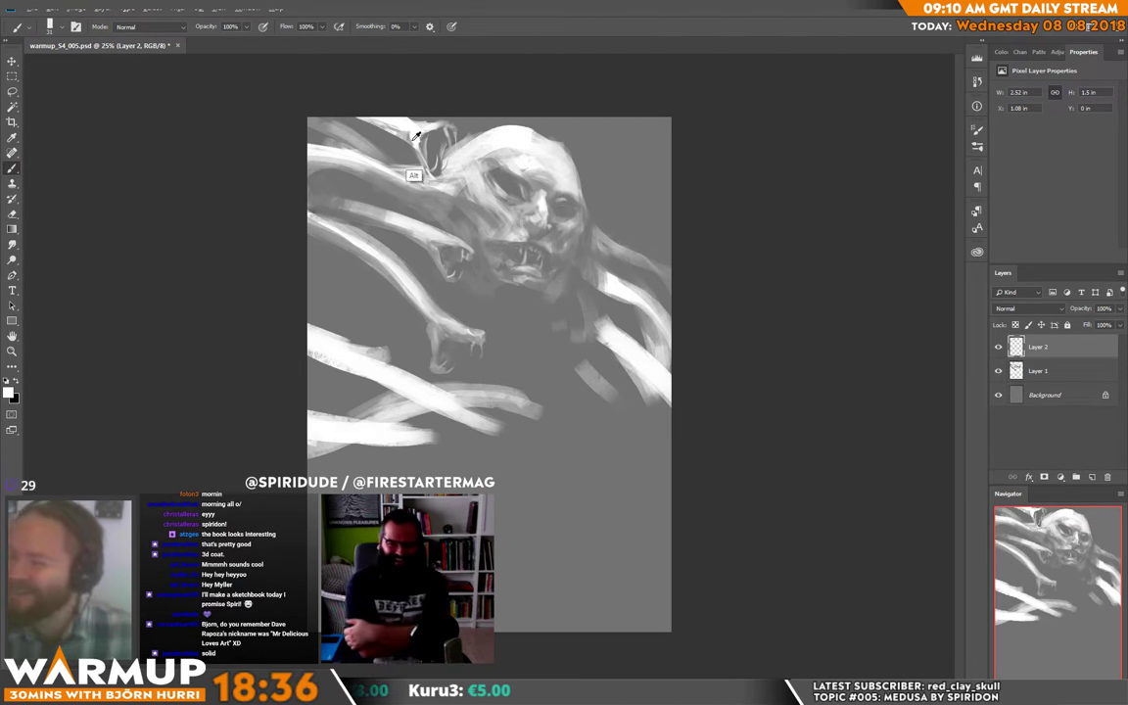
alt+click(360, 119)
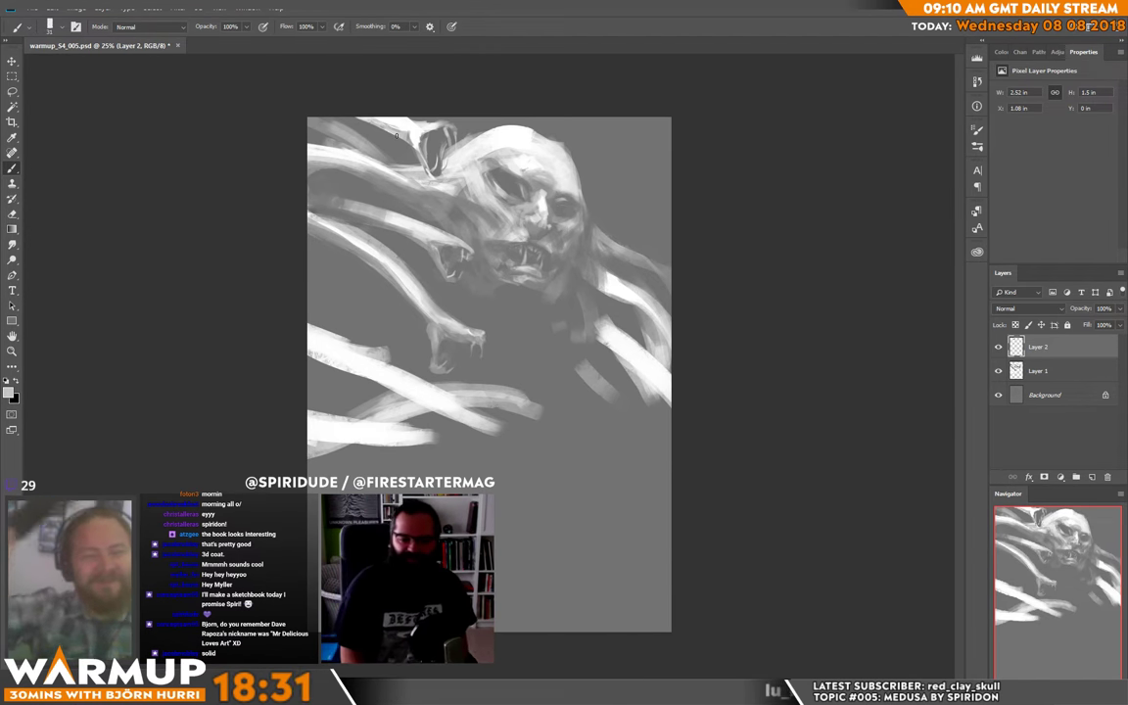
alt+click(364, 115)
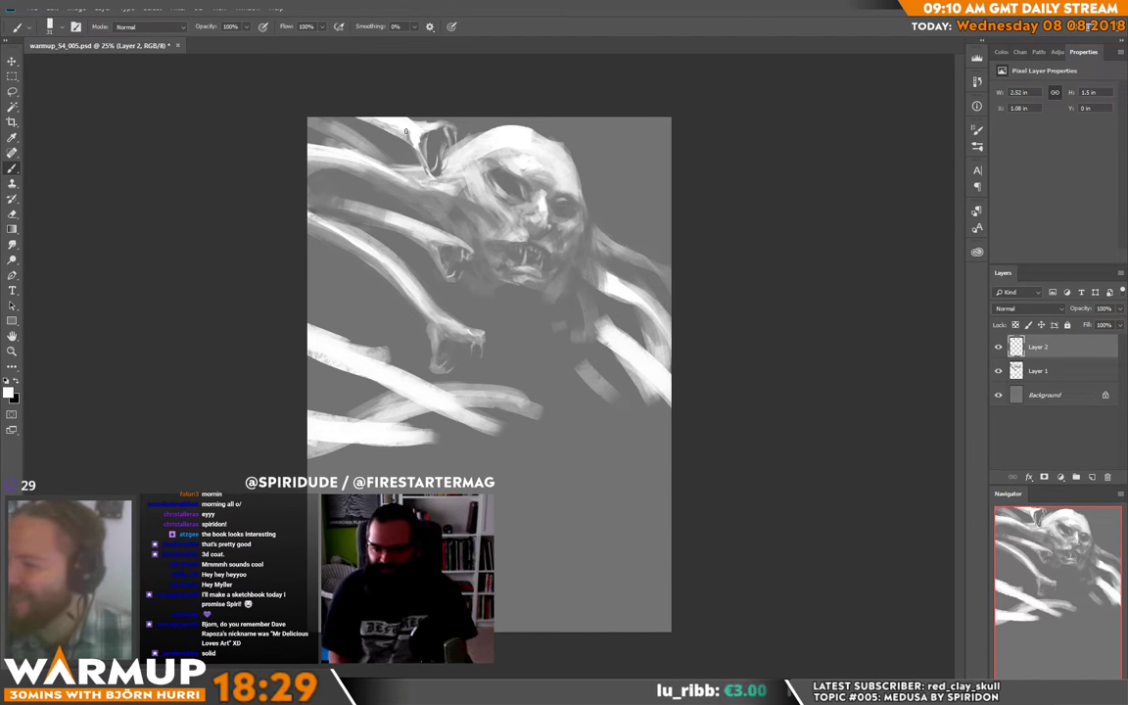
alt+click(412, 147)
alt+click(411, 155)
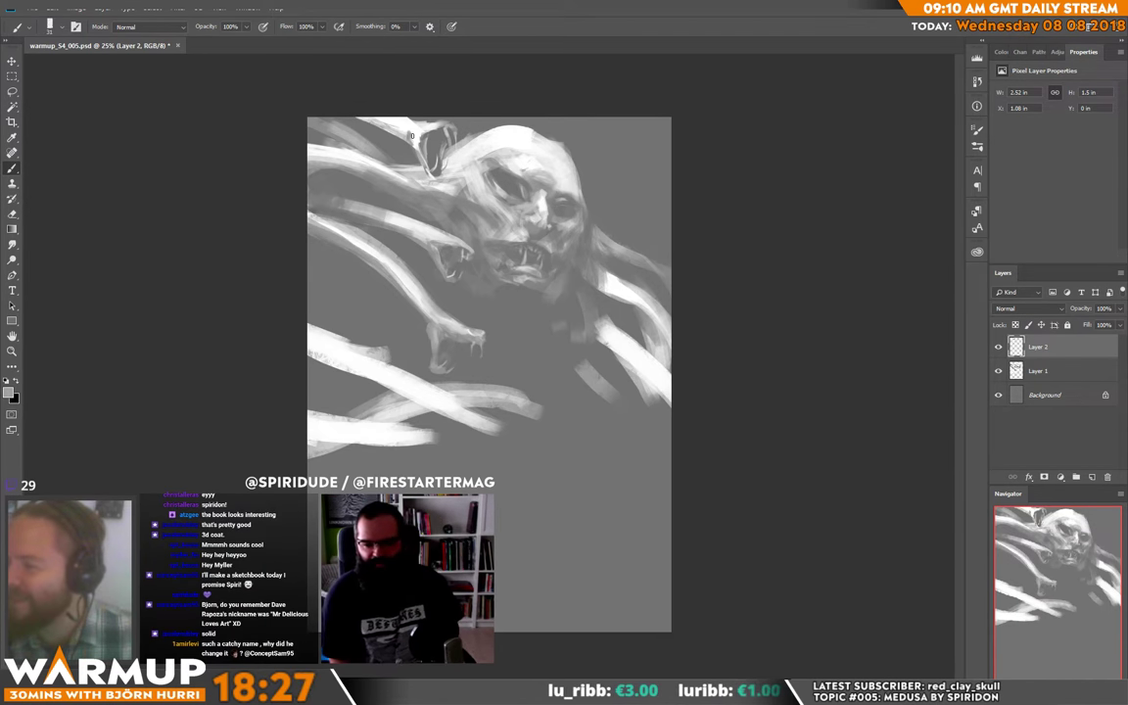
alt+click(416, 132)
alt+click(413, 125)
alt+click(407, 123)
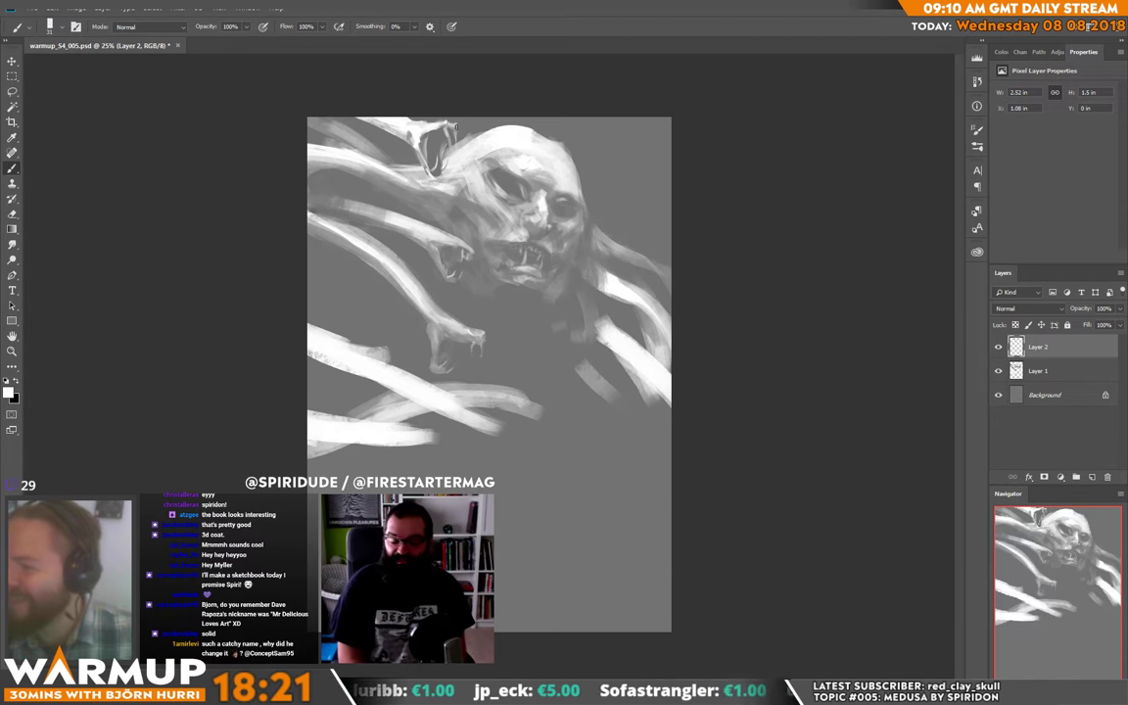
alt+click(411, 144)
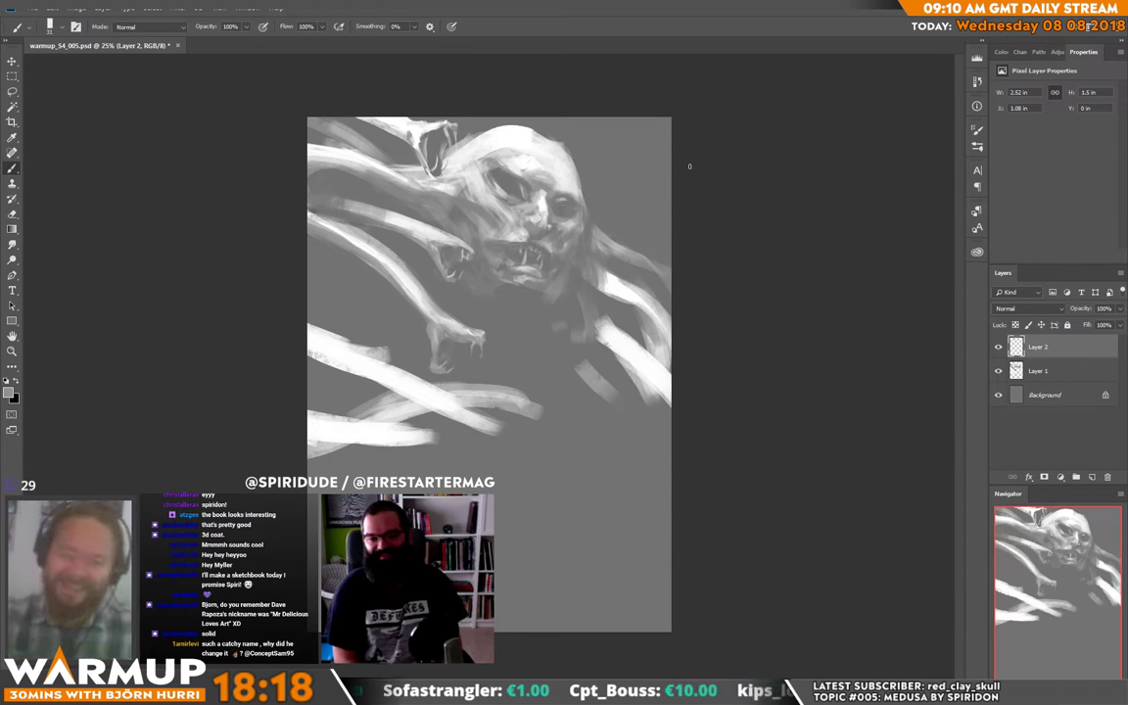
Step: Sample a dark tone beside the jaw and darken under the jaw and the face's lower right
alt+click(630, 255)
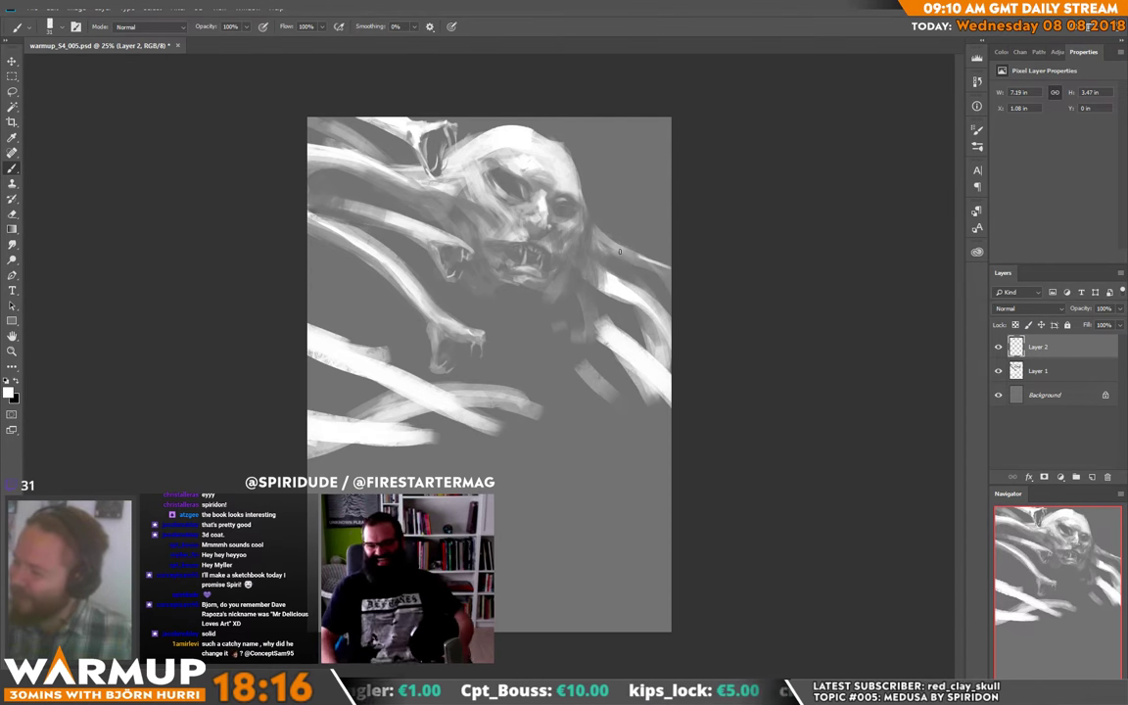
alt+click(662, 262)
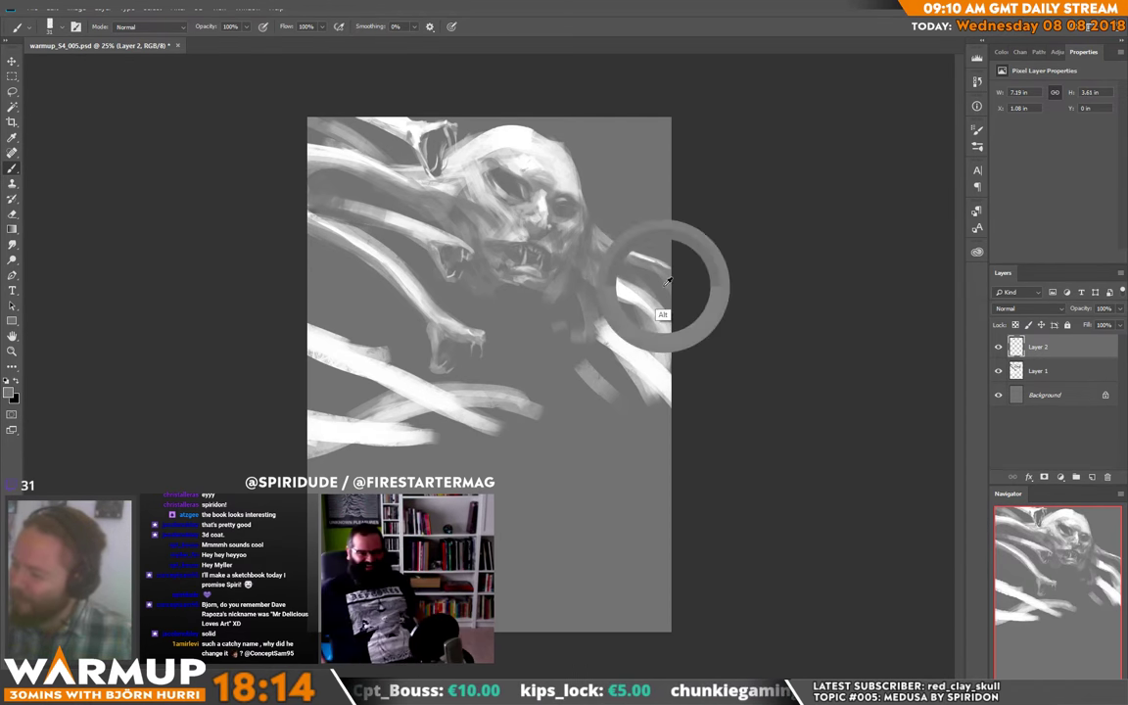
alt+click(630, 255)
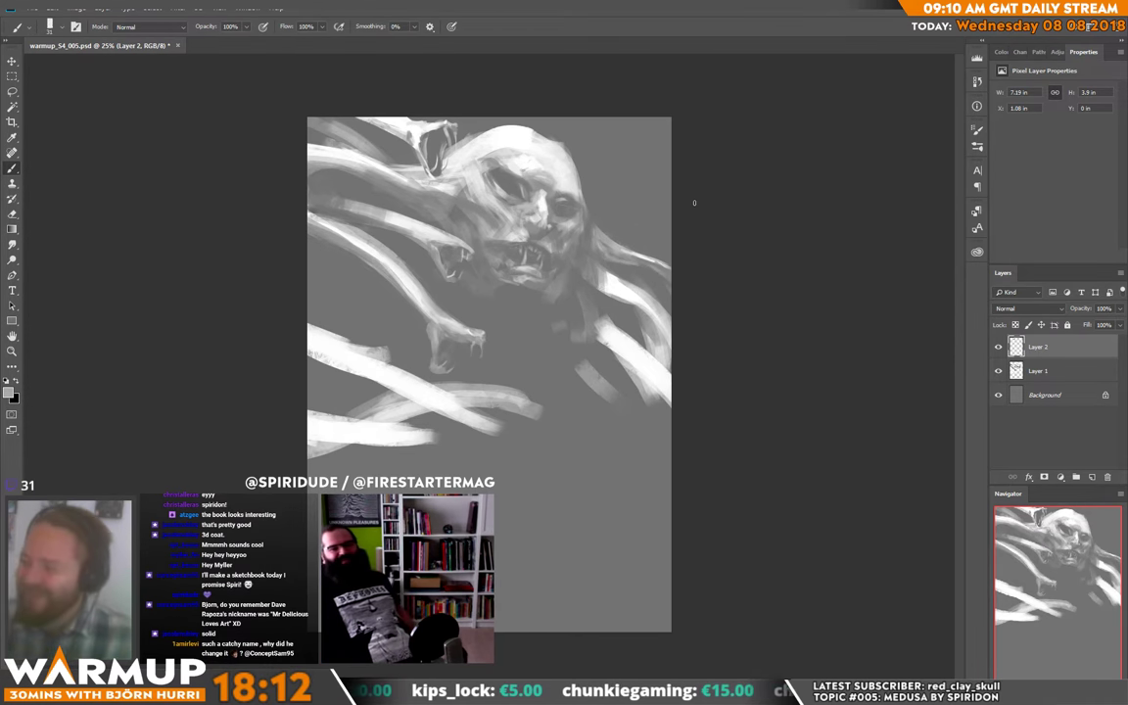
alt+click(573, 279)
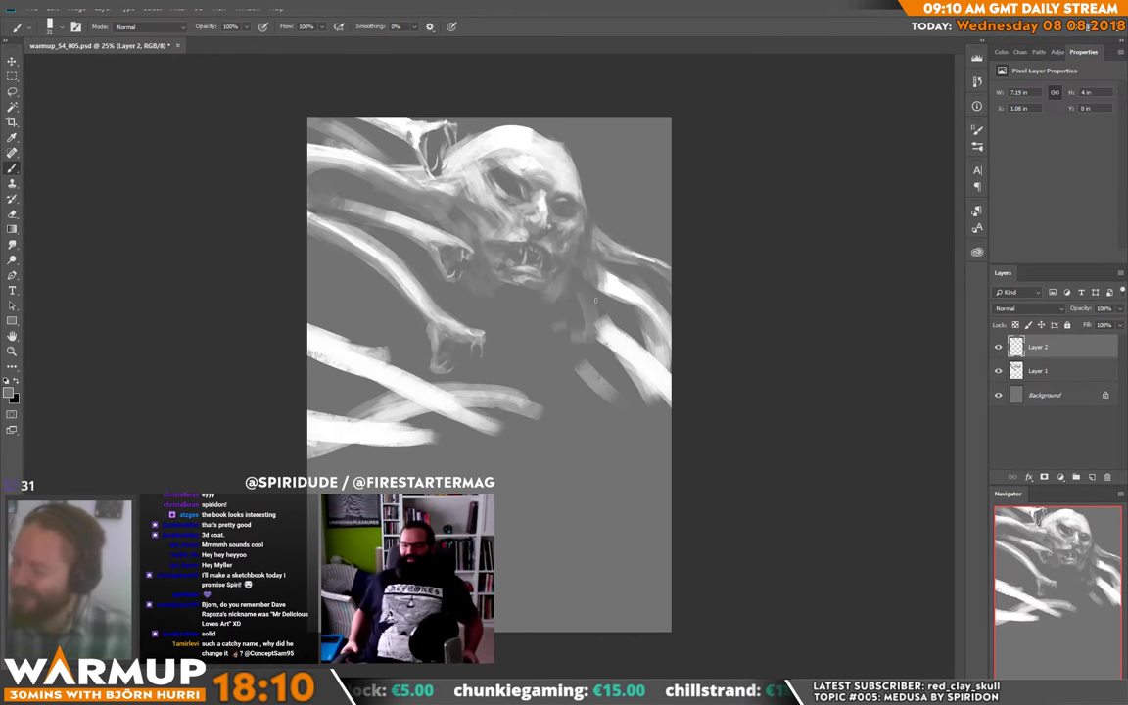
mouse_move(547, 261)
mouse_down()
mouse_move(593, 305)
mouse_move(568, 271)
mouse_up()
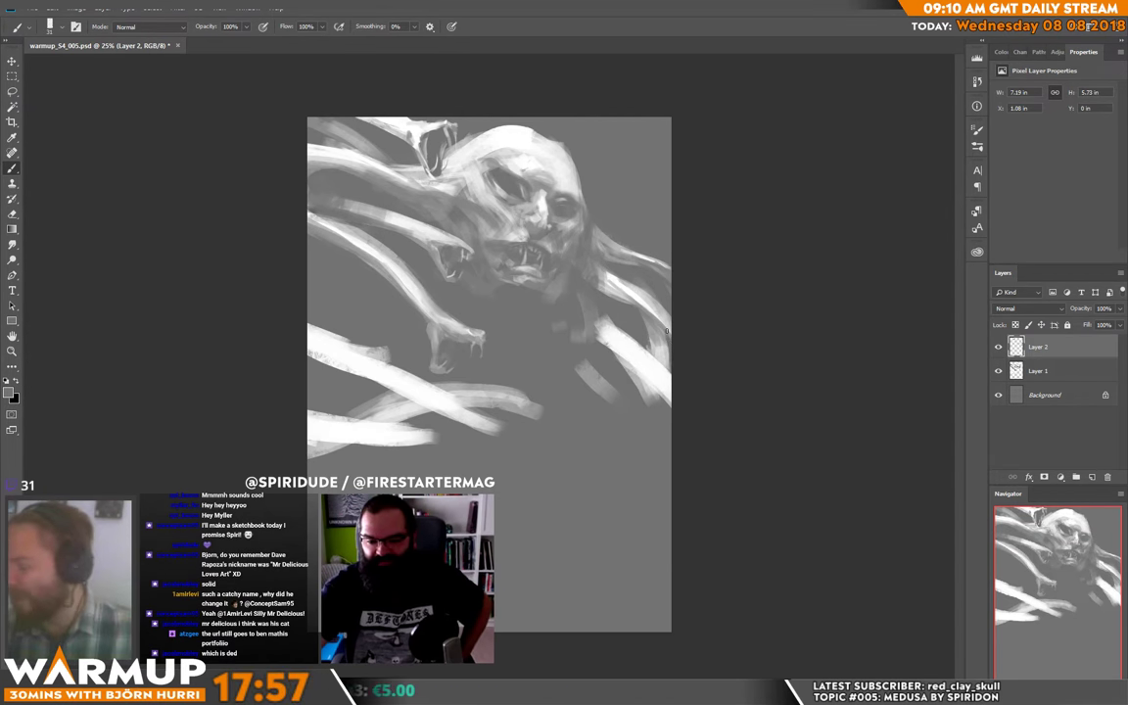
drag(556, 281, 556, 314)
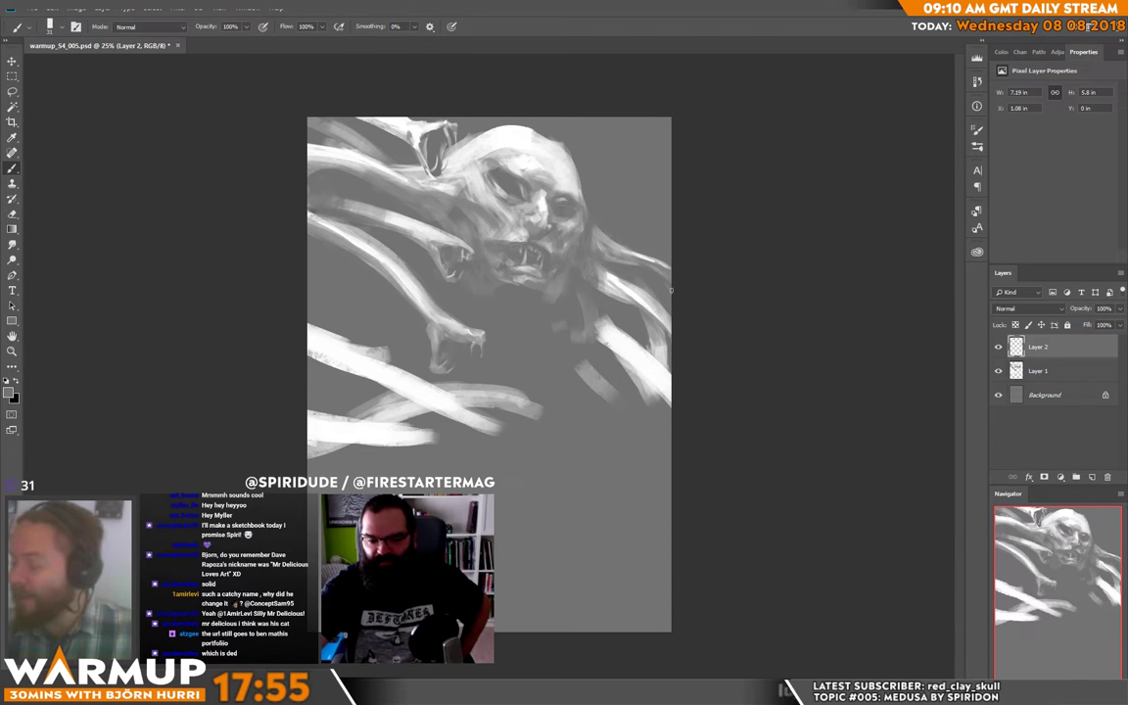
Step: With a 66 px brush, paint a white claw shape below the face, then shrink the brush
right_click(639, 167)
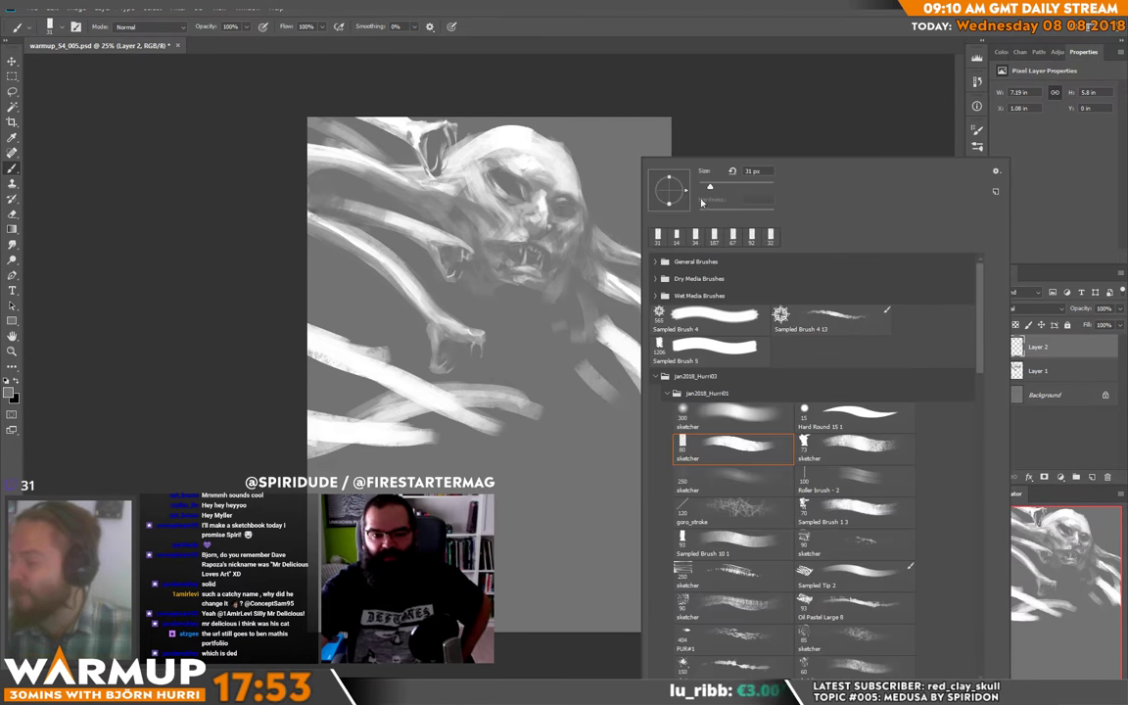
click(780, 116)
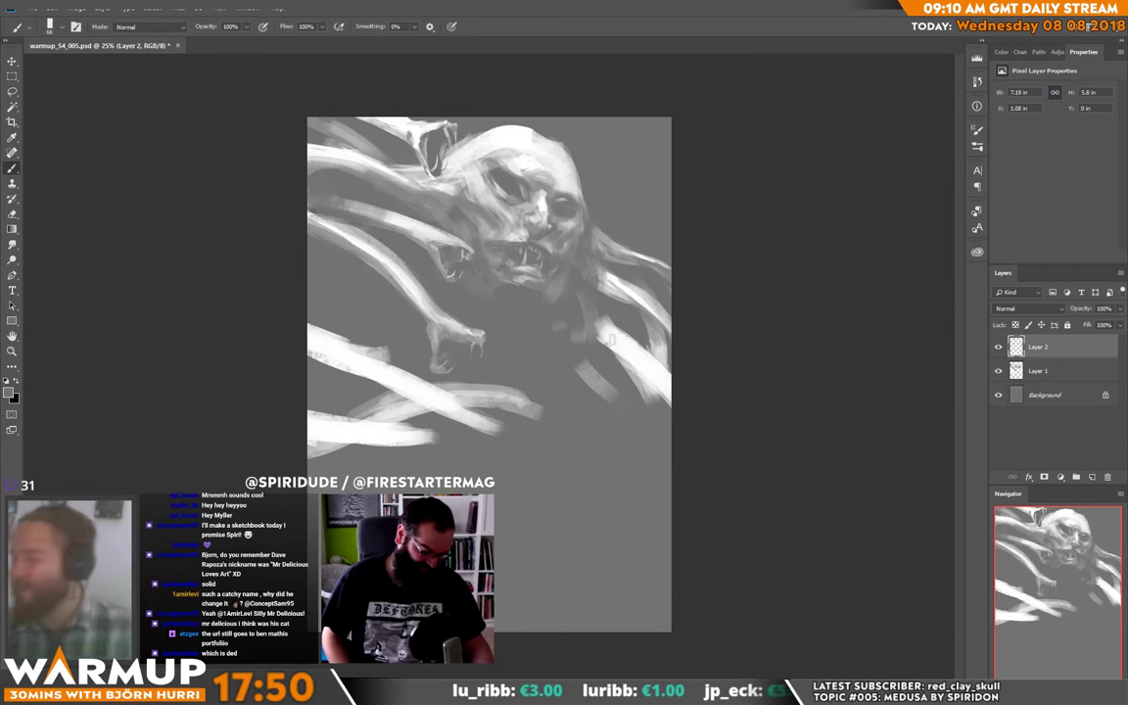
mouse_move(614, 344)
mouse_down()
mouse_move(546, 304)
mouse_move(632, 365)
mouse_move(533, 323)
mouse_move(539, 335)
mouse_move(608, 357)
mouse_move(538, 323)
mouse_move(546, 294)
mouse_move(652, 336)
mouse_up()
right_click(653, 336)
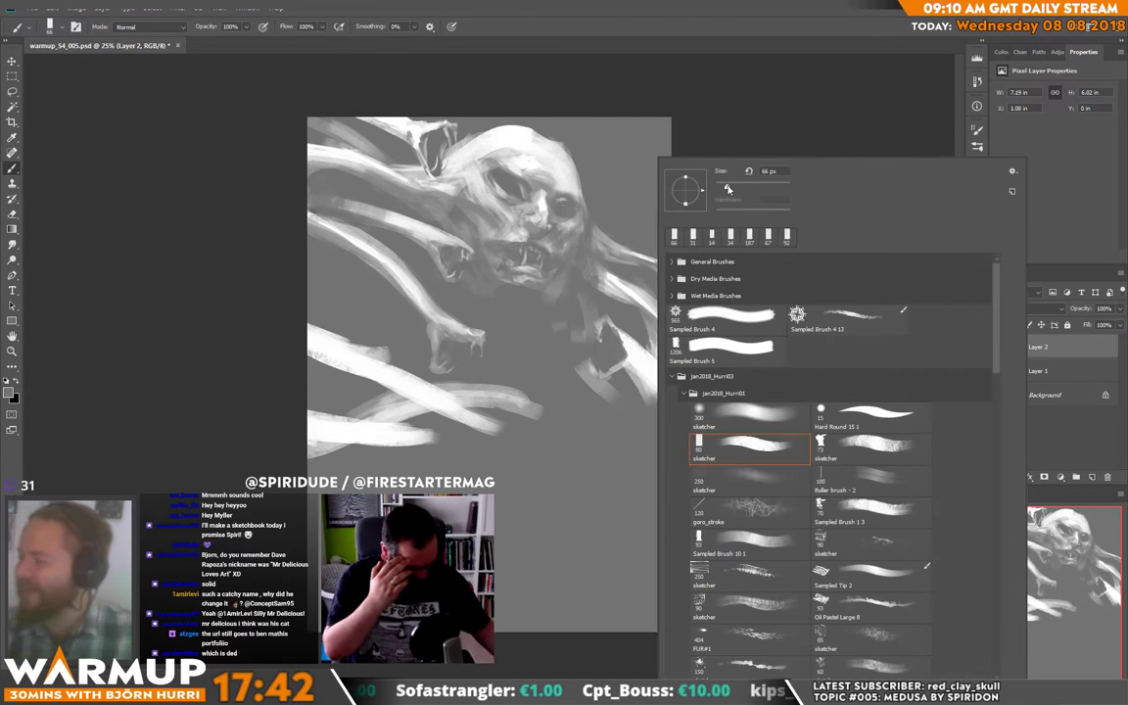
click(601, 330)
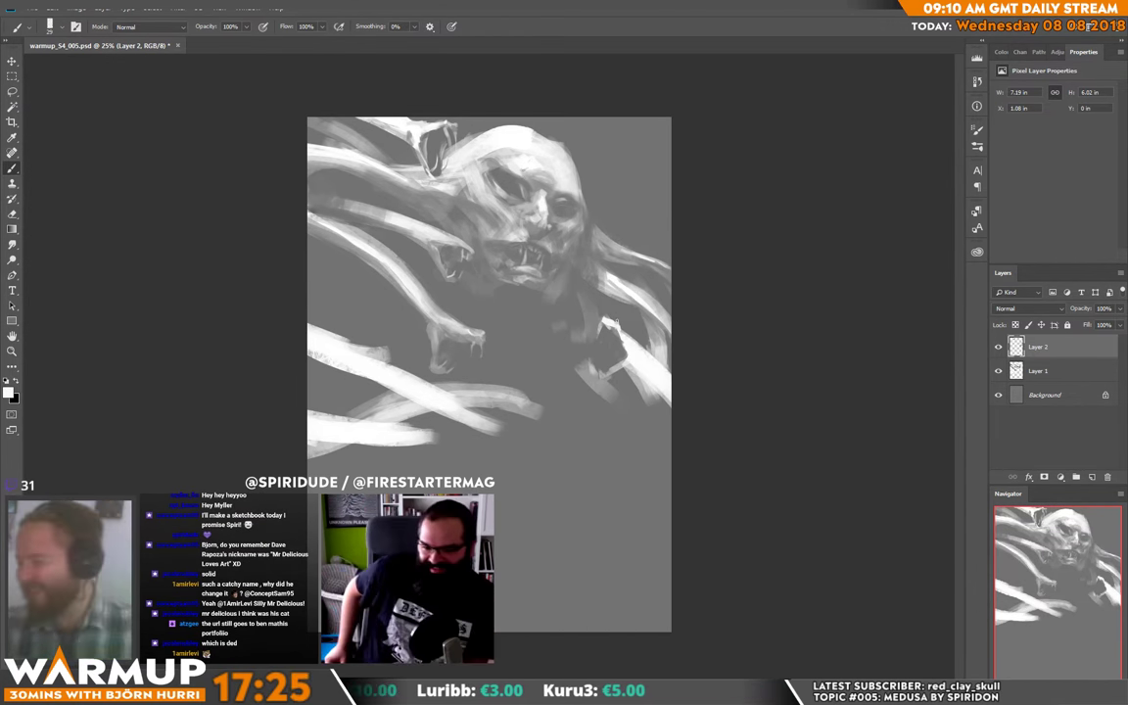
Step: Sample mid greys and white highlights from around the claw
alt+click(548, 336)
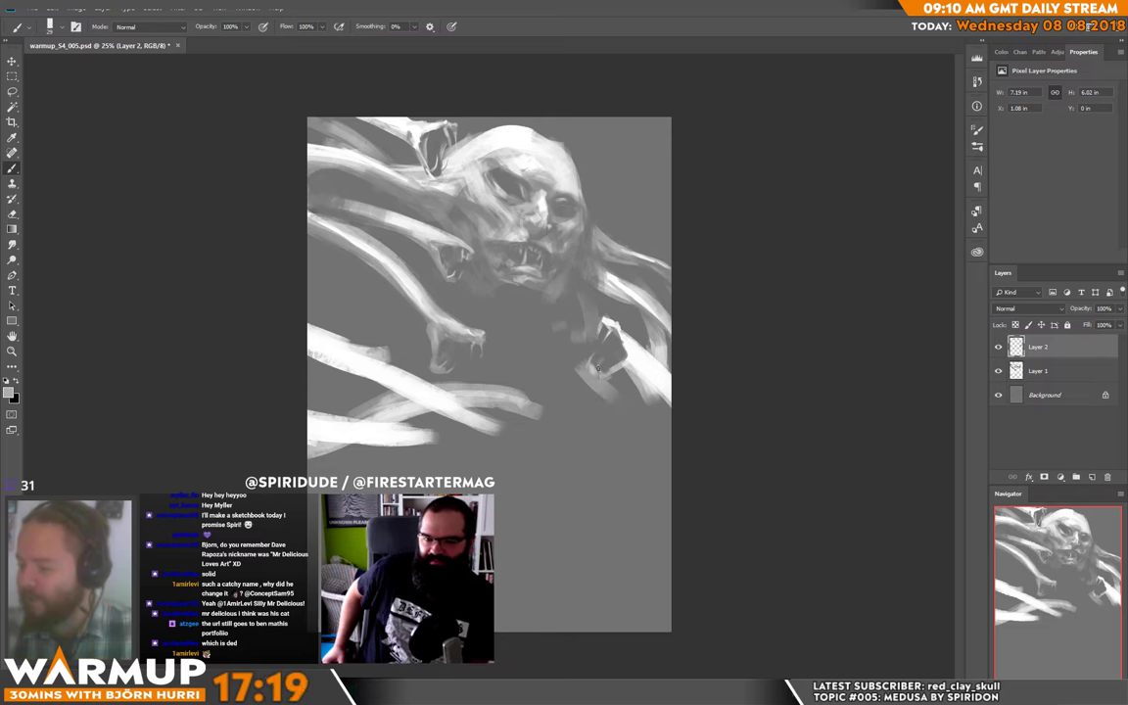
alt+click(604, 348)
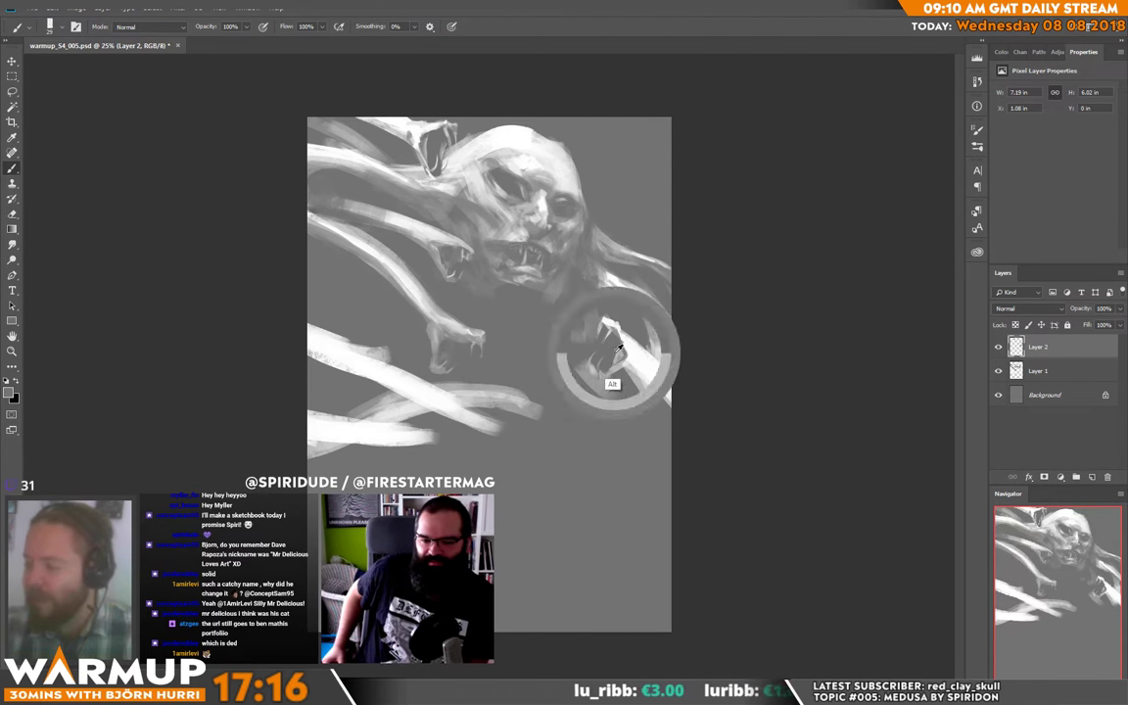
alt+click(603, 370)
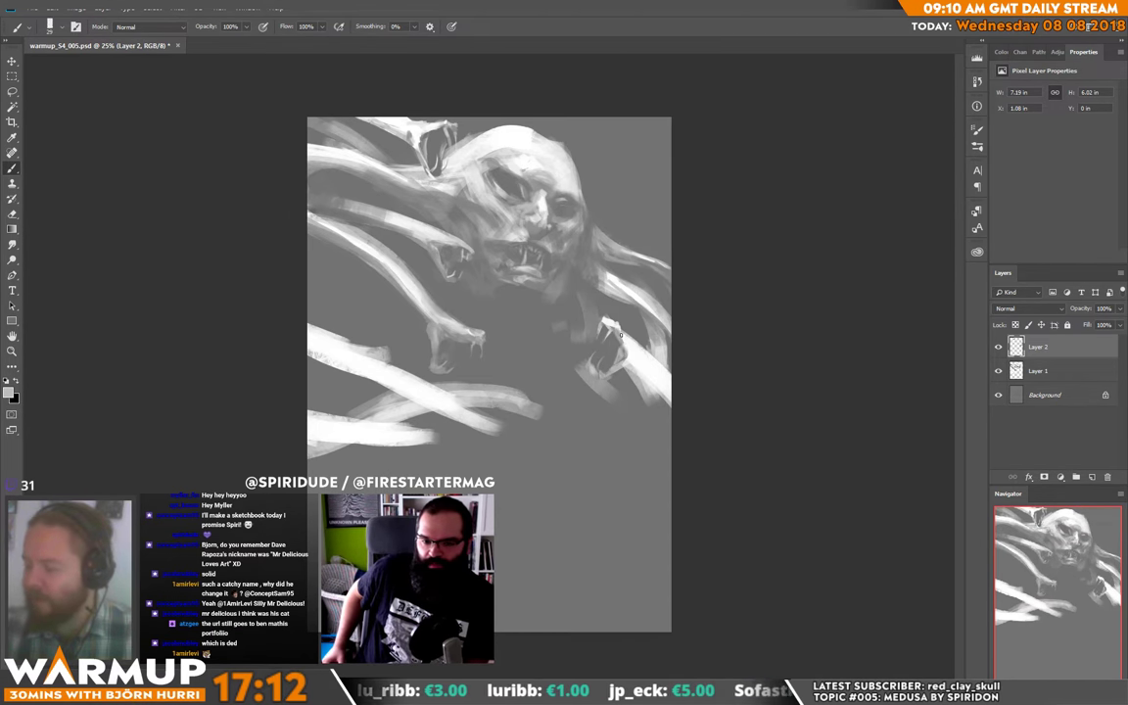
alt+click(622, 334)
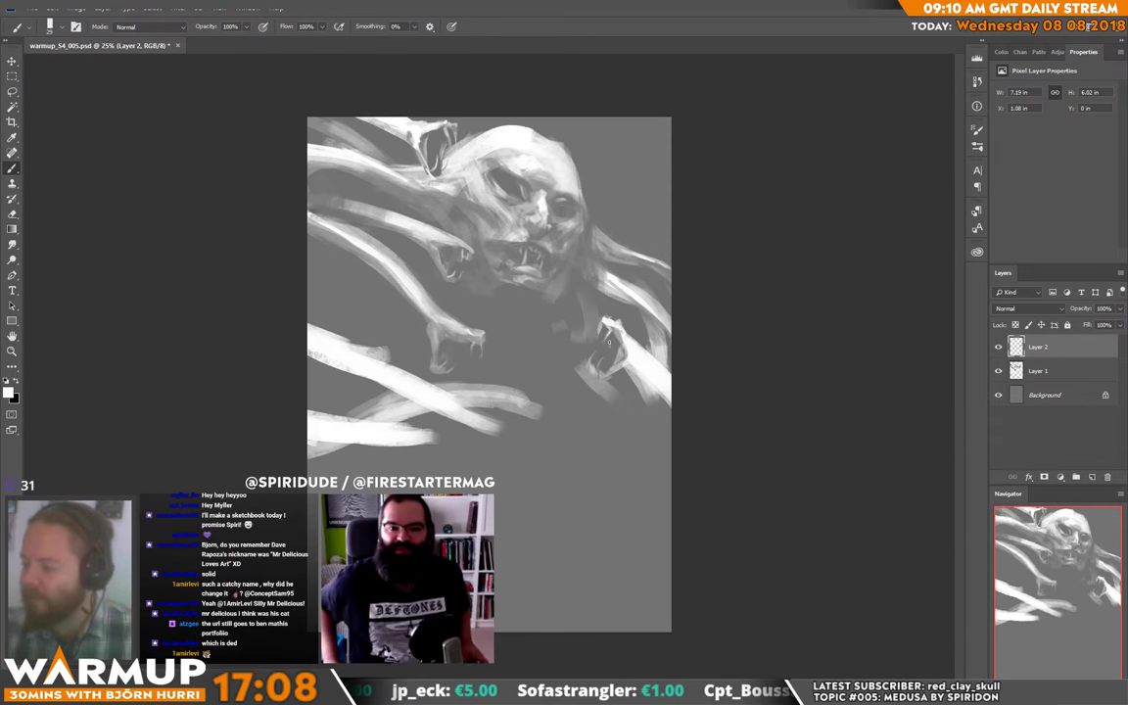
alt+click(553, 342)
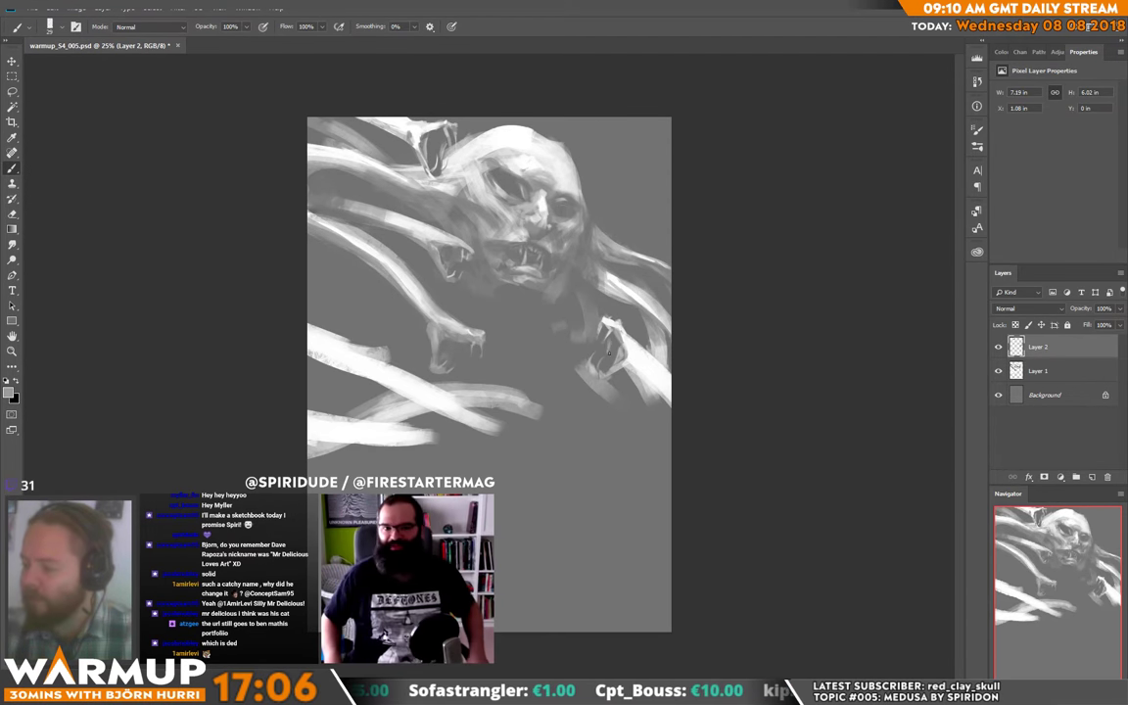
Step: Shade the claw's interior with mid grey and sample near-white and mid grey tones
drag(604, 374, 610, 351)
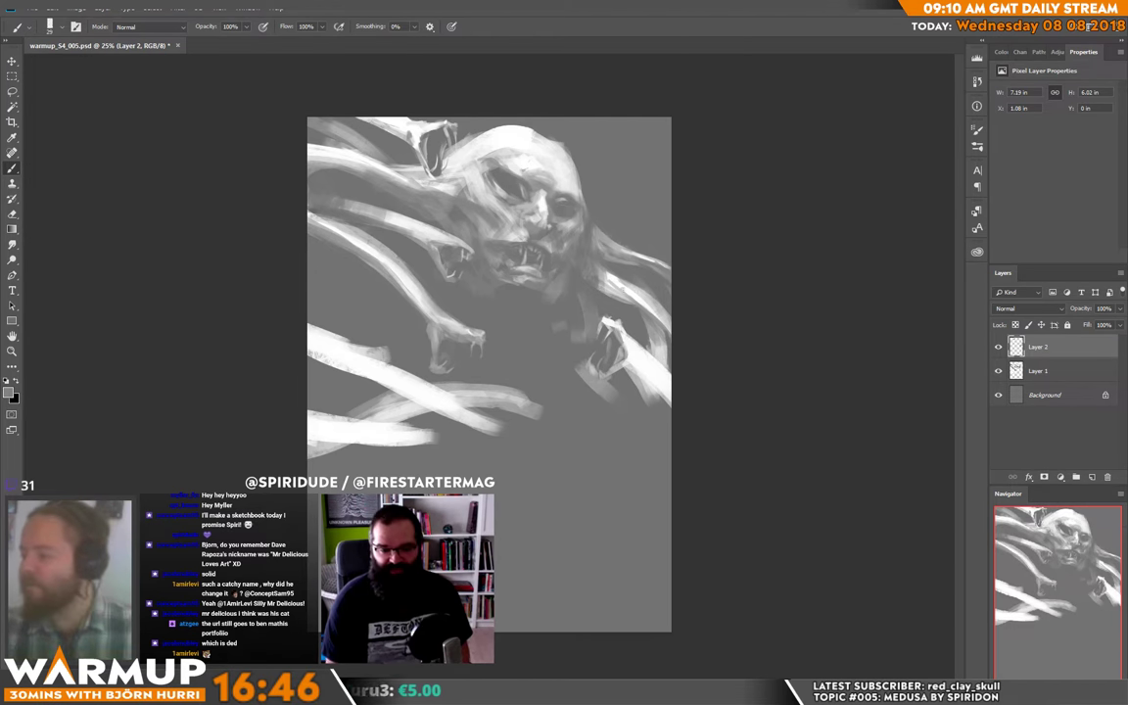
key(alt)
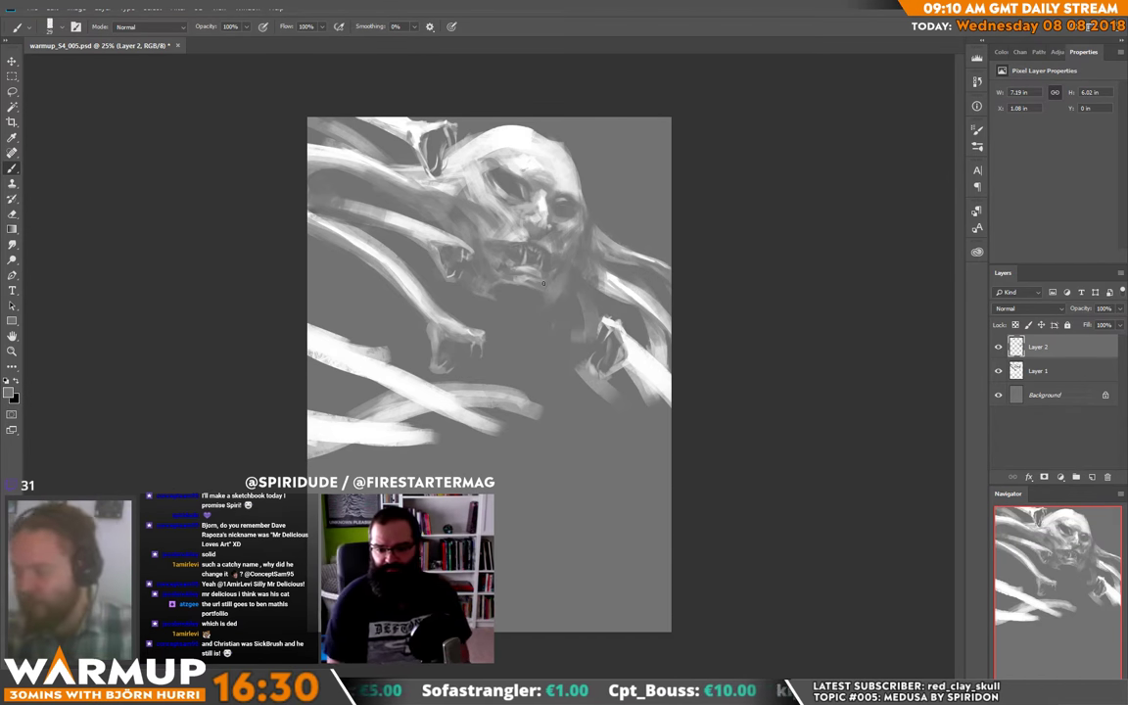
key(alt)
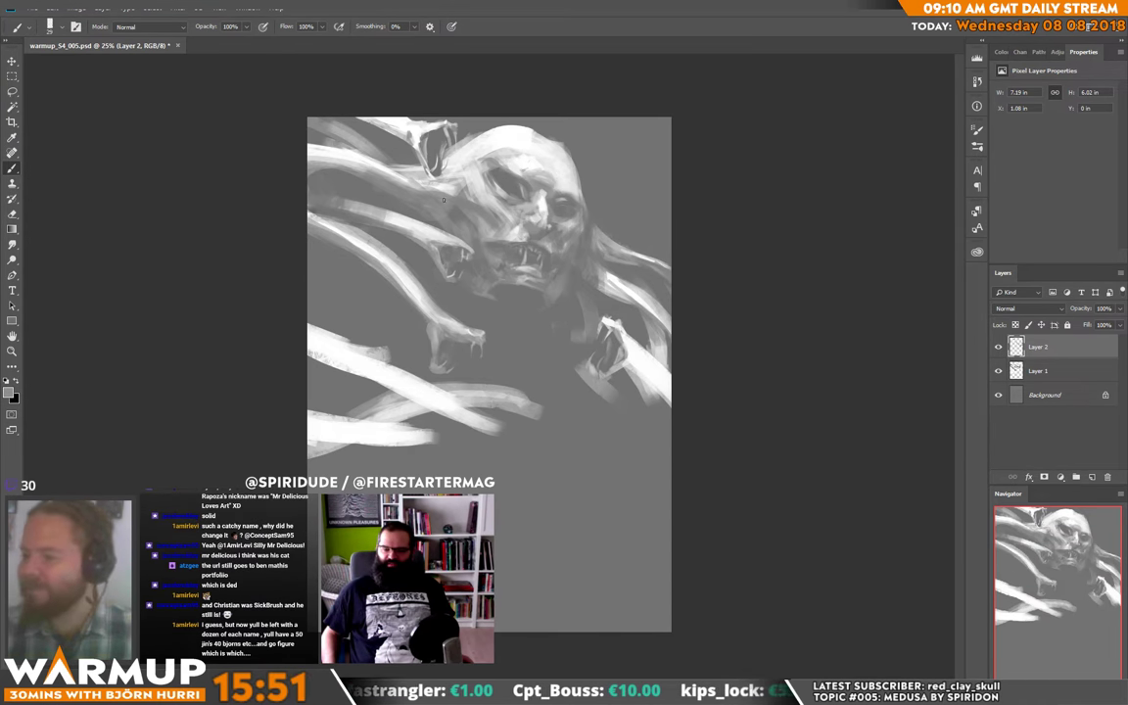
alt+click(428, 233)
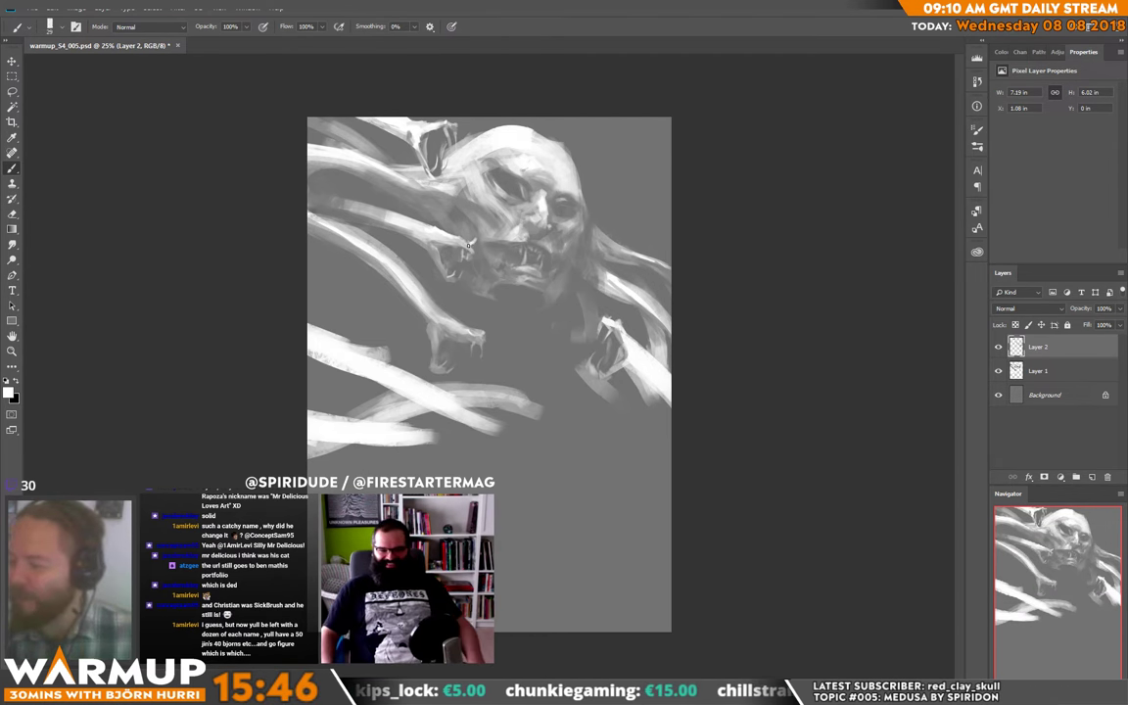
alt+click(470, 246)
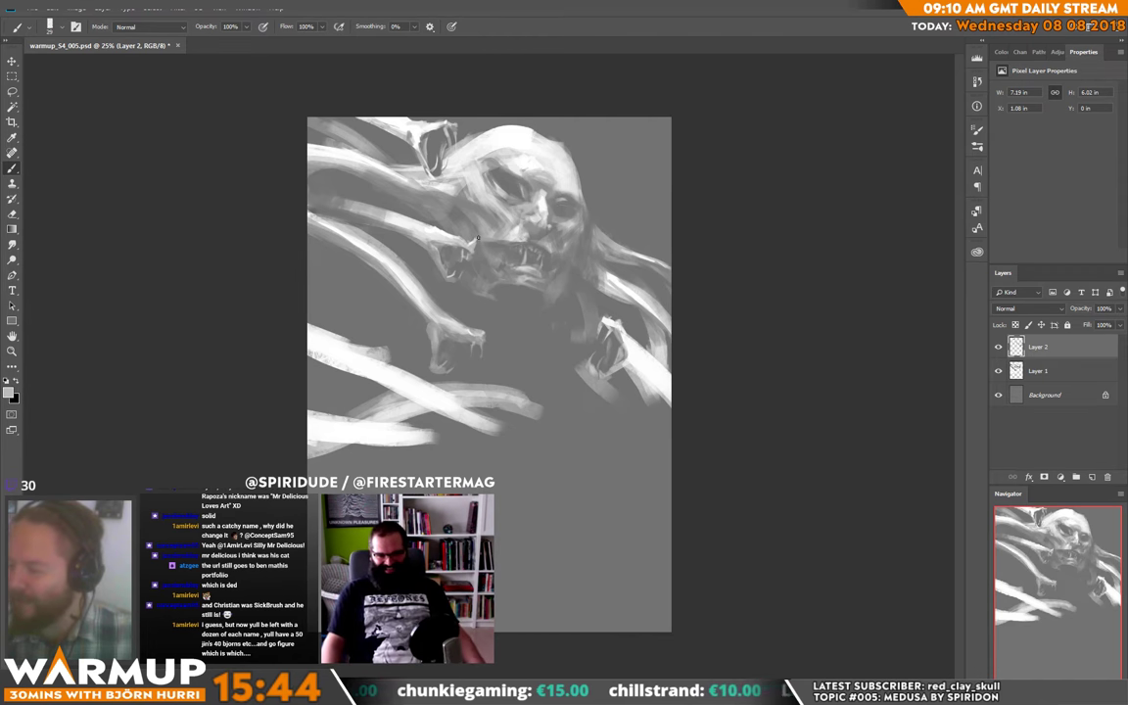
Step: Sample tones near the face, add a dark stroke near the left edge, then swap to white
key(e)
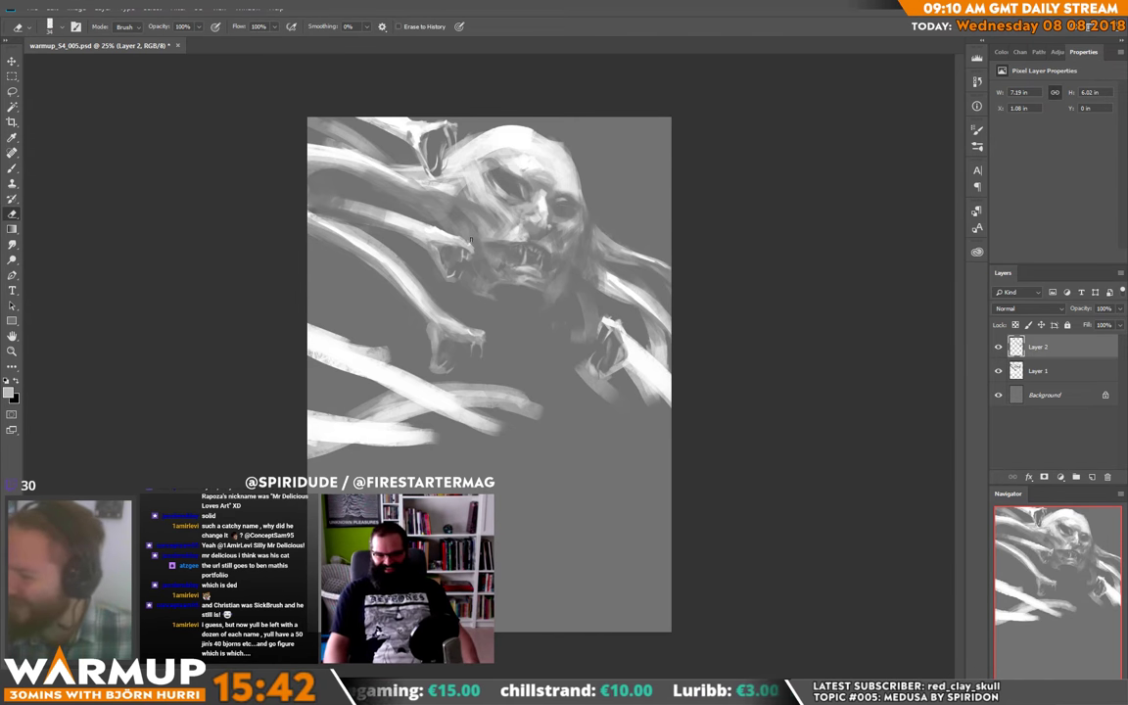
key(b)
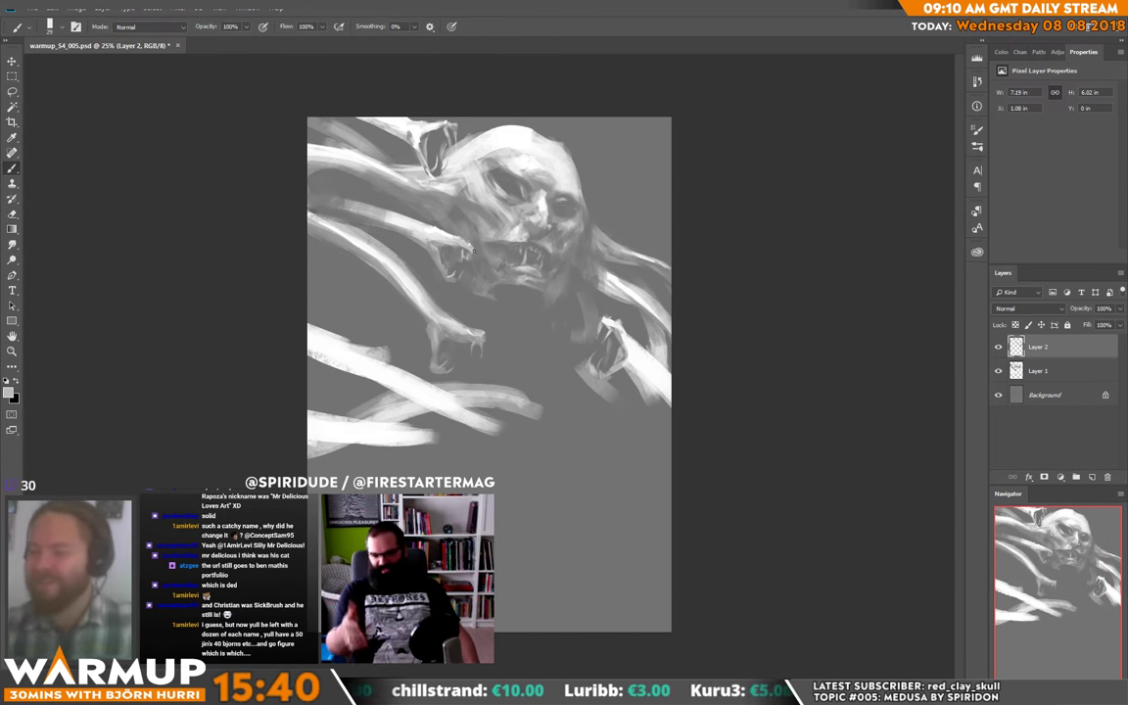
alt+click(473, 250)
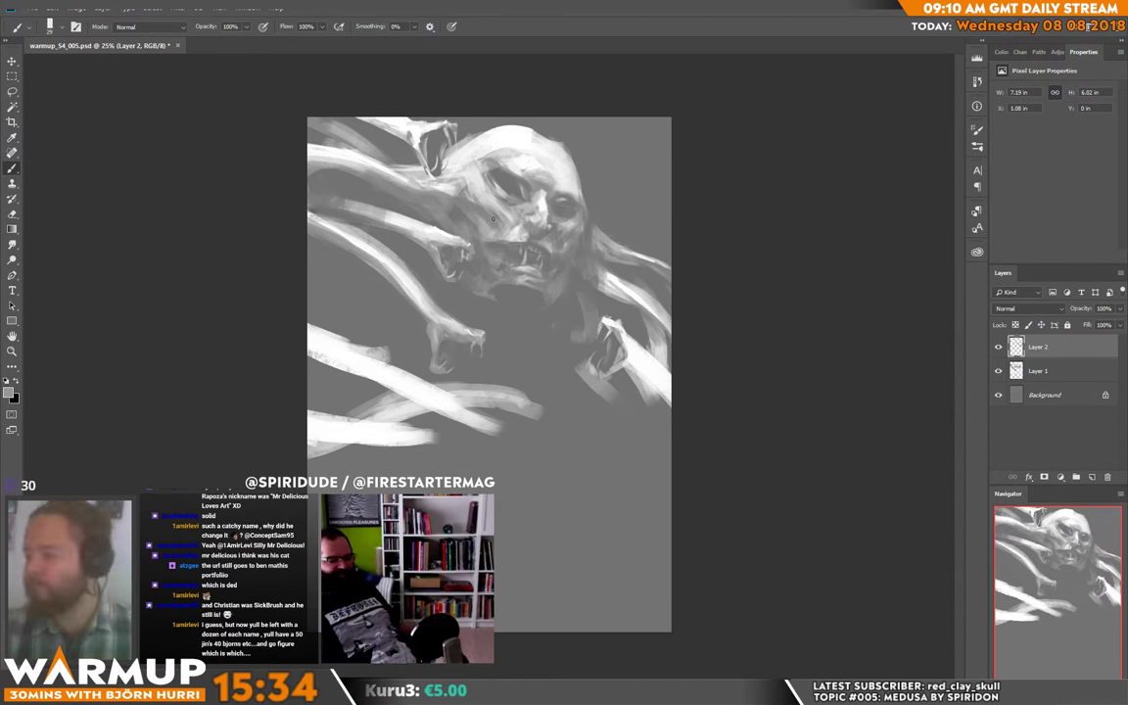
alt+click(465, 242)
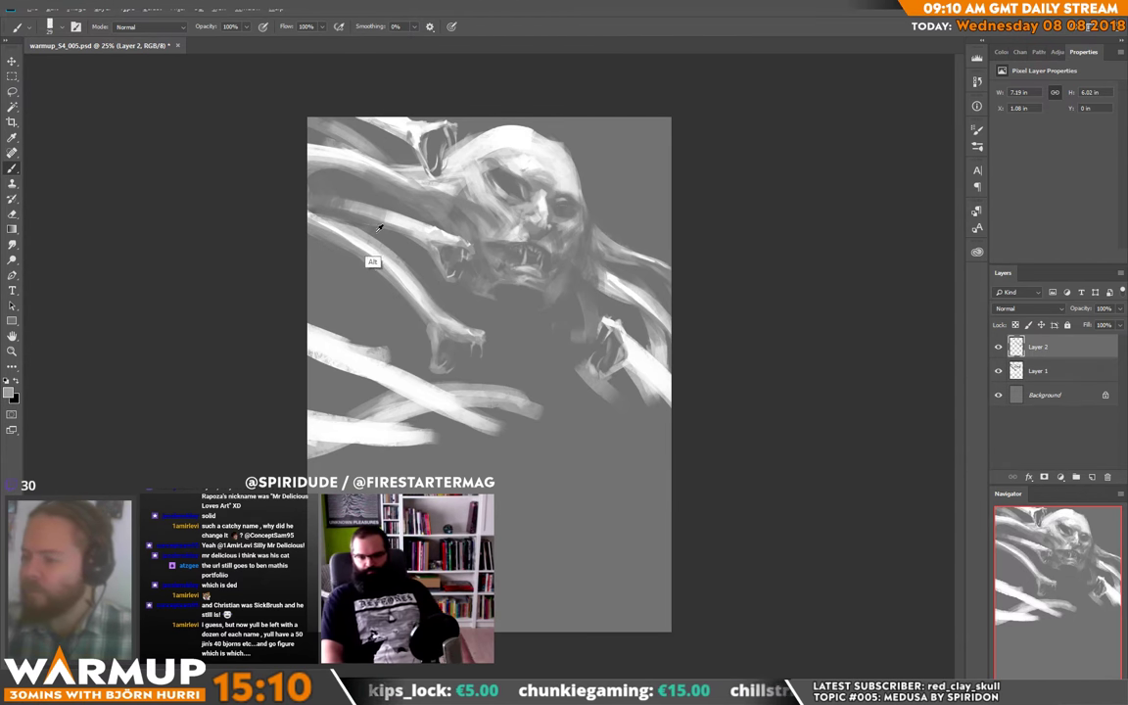
mouse_move(331, 208)
mouse_down()
mouse_move(315, 205)
mouse_move(361, 239)
mouse_up()
key(x)
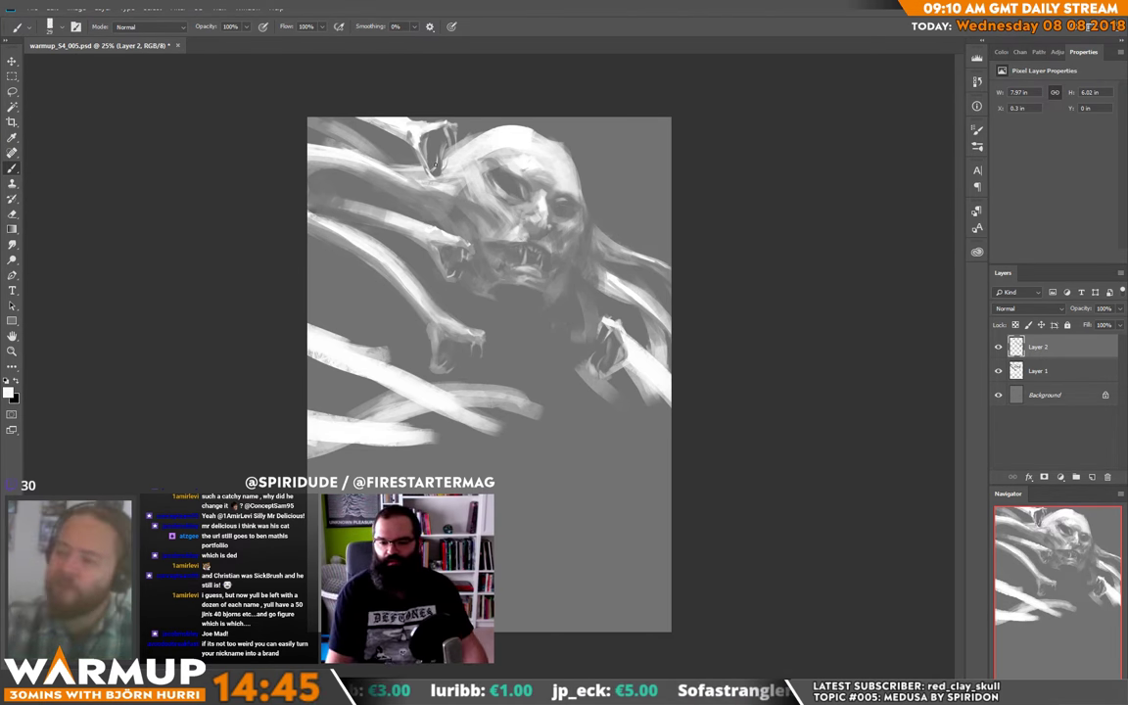
Step: With a larger brush, paint sampled grey over the white strokes in the top-left corner
right_click(450, 152)
click(318, 133)
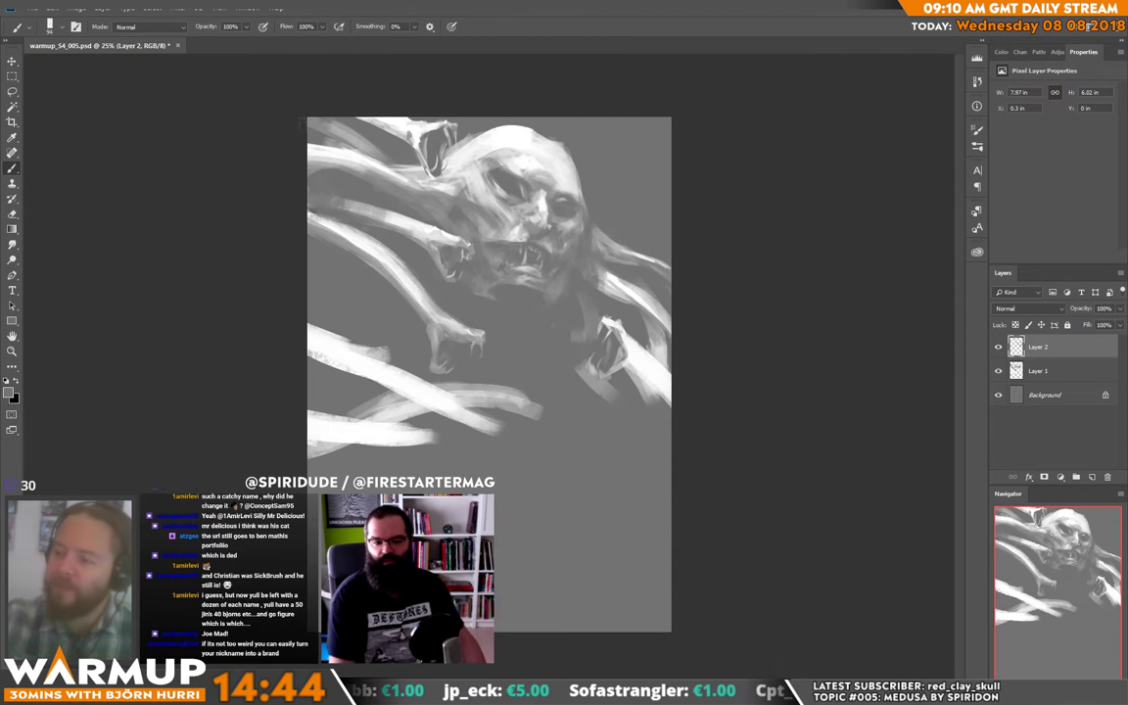
mouse_move(316, 129)
mouse_down()
mouse_move(358, 150)
mouse_move(346, 152)
mouse_up()
key(ctrl+z)
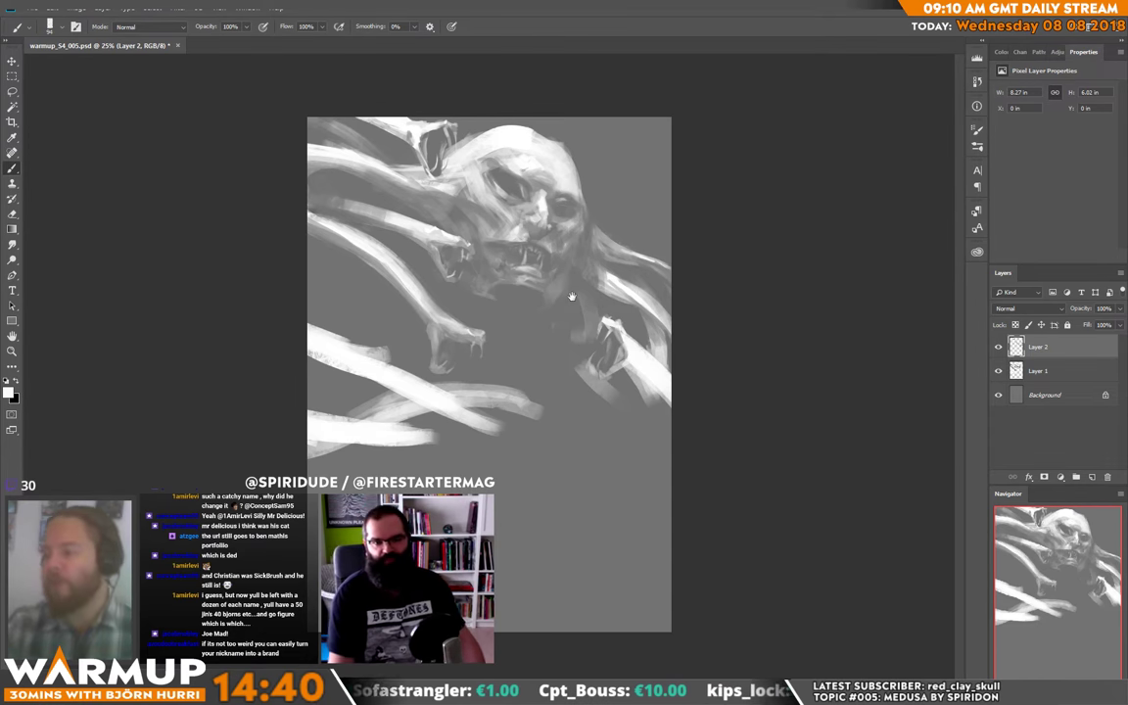
alt+click(353, 214)
mouse_move(353, 214)
mouse_down()
mouse_move(377, 155)
mouse_move(397, 168)
mouse_up()
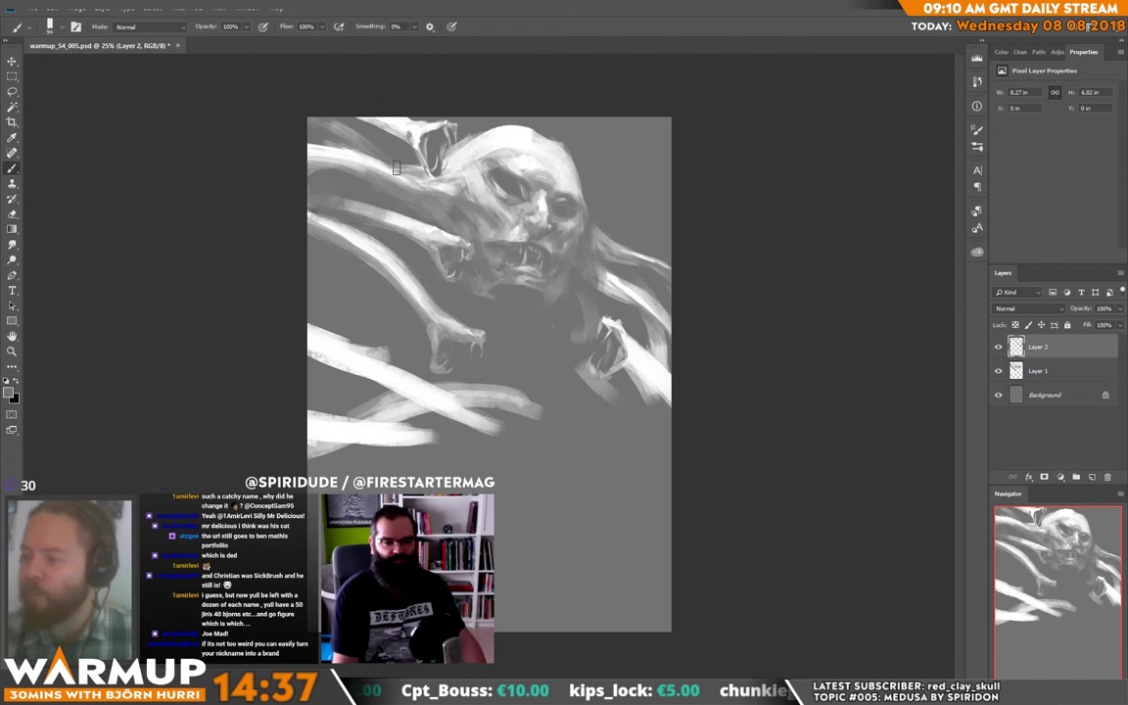
Step: Sample white from the skull and brighten the top of the skull
alt+click(462, 156)
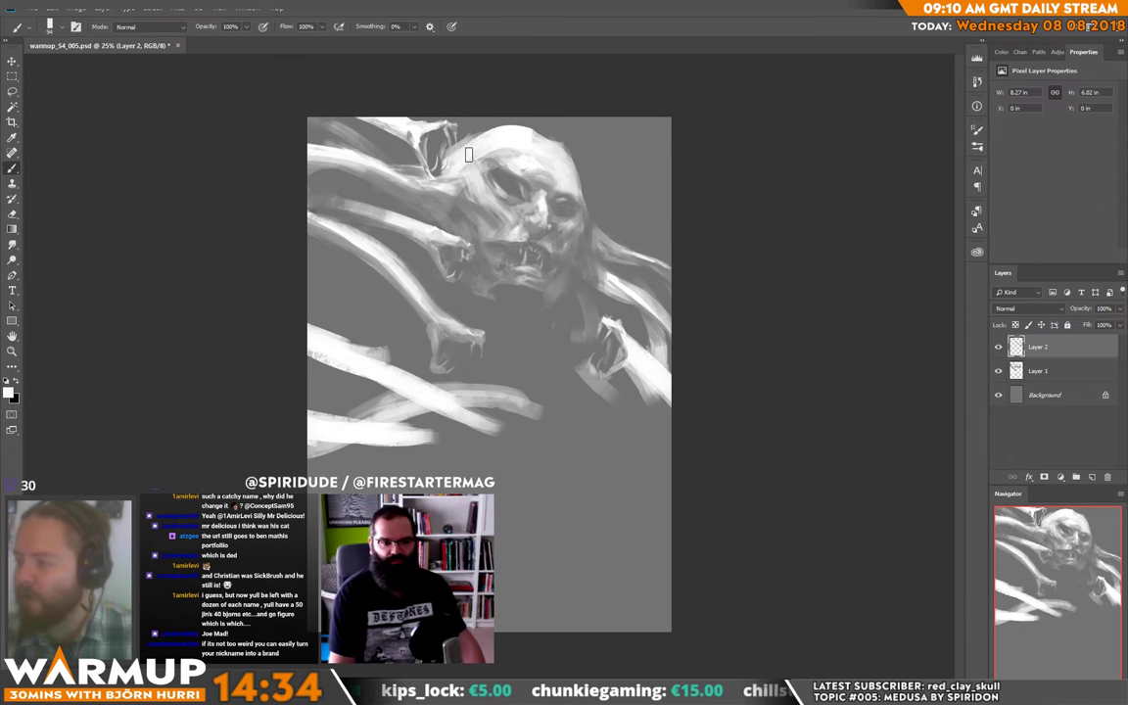
drag(464, 157, 501, 136)
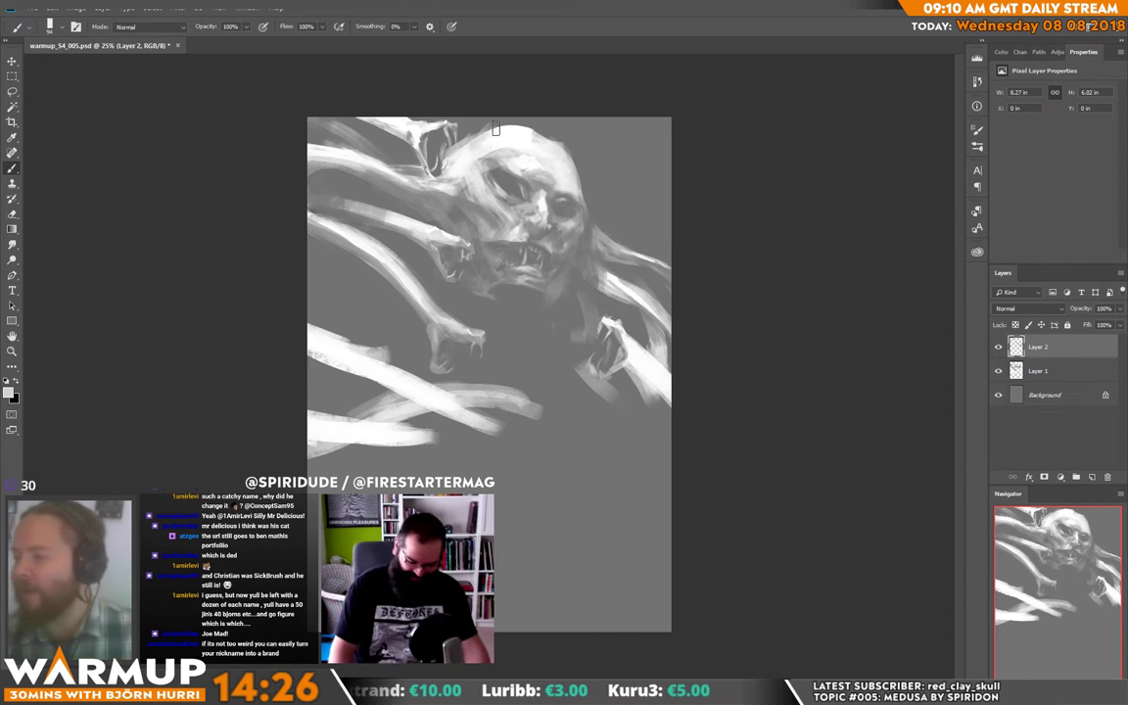
key(alt)
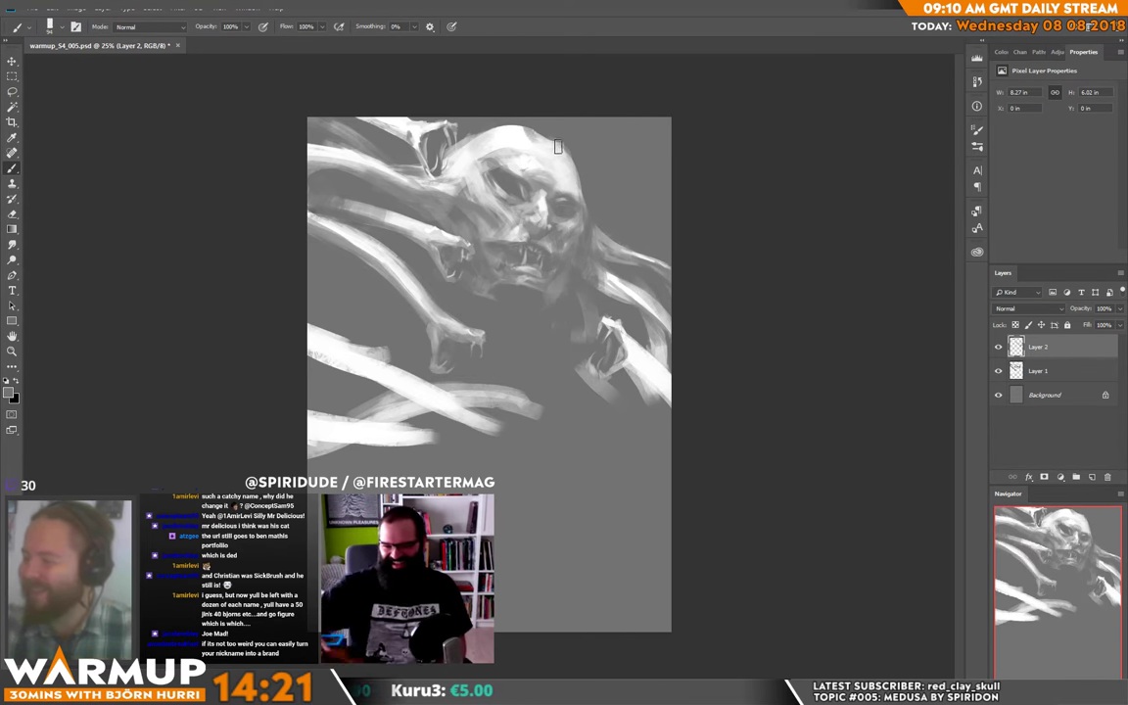
alt+click(501, 147)
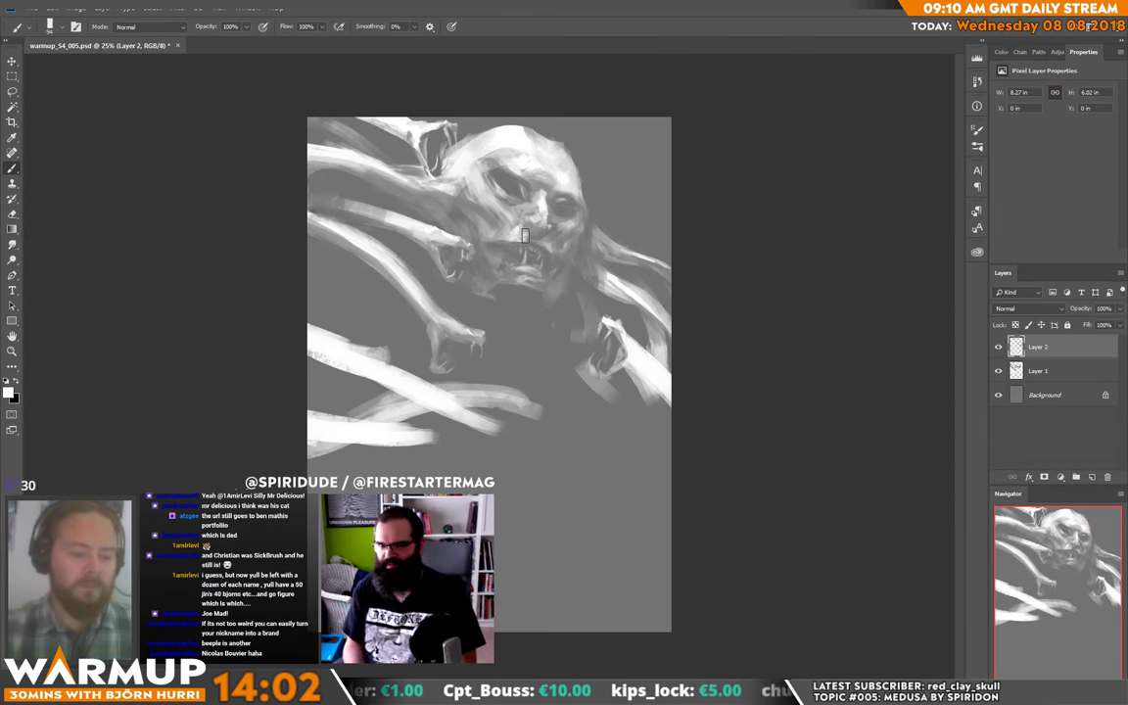
Step: Set the brush to 47 px, then 14 px, and save the painting
right_click(541, 161)
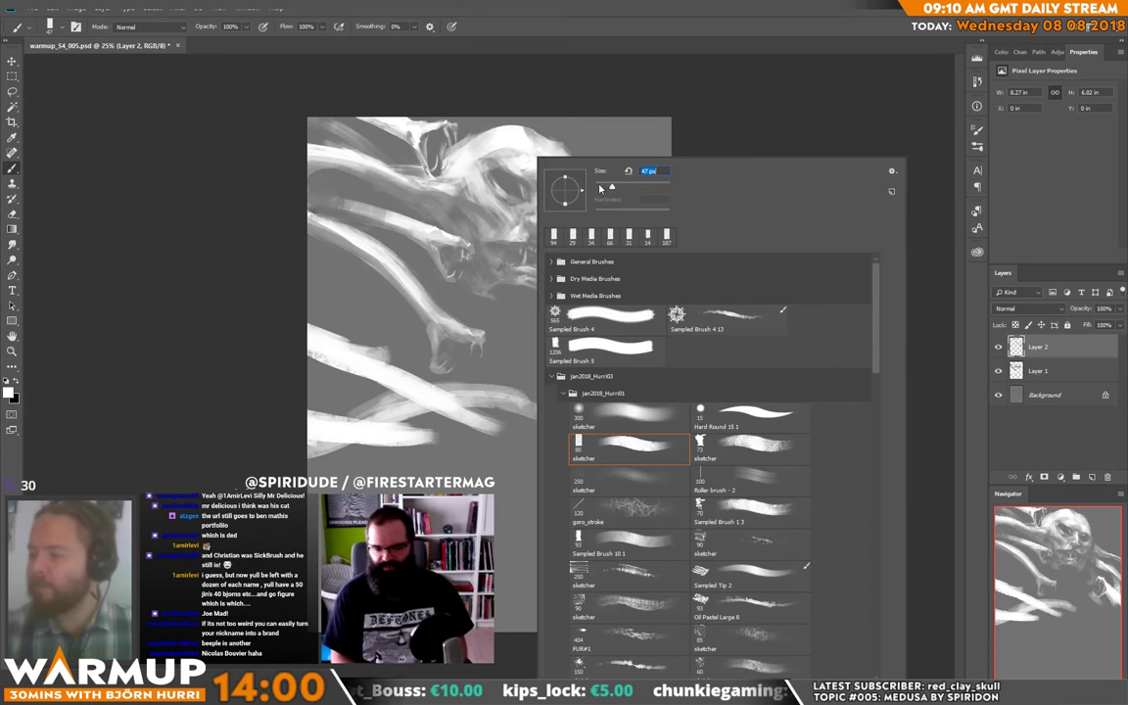
click(458, 208)
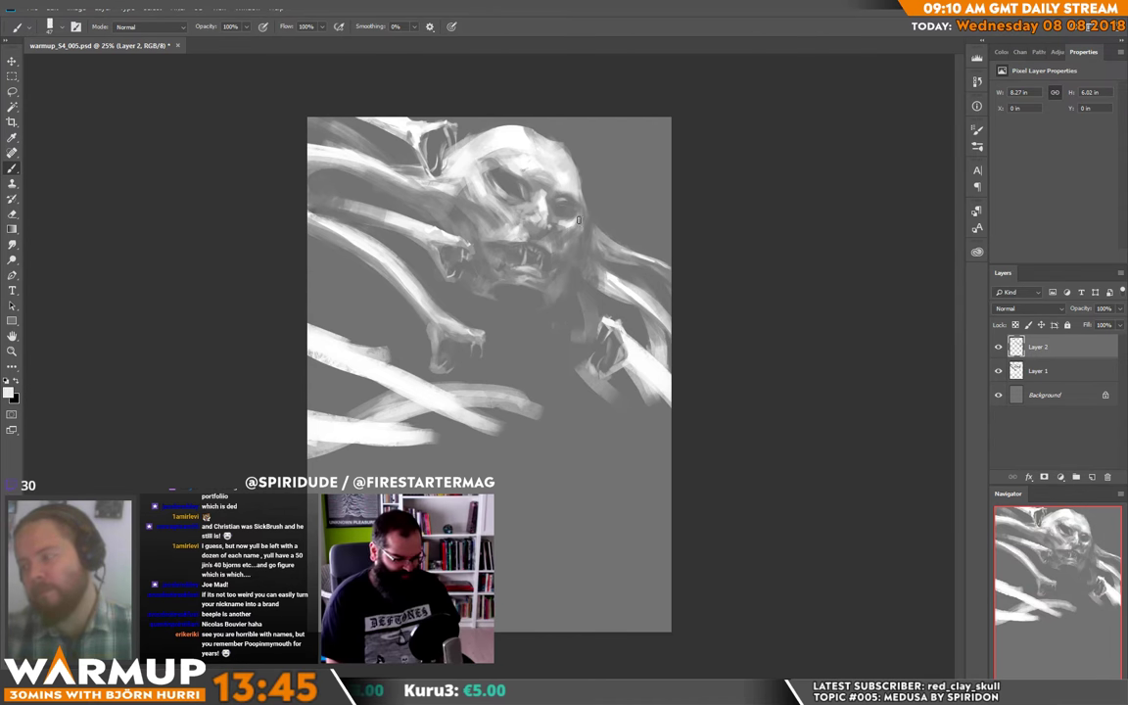
right_click(551, 158)
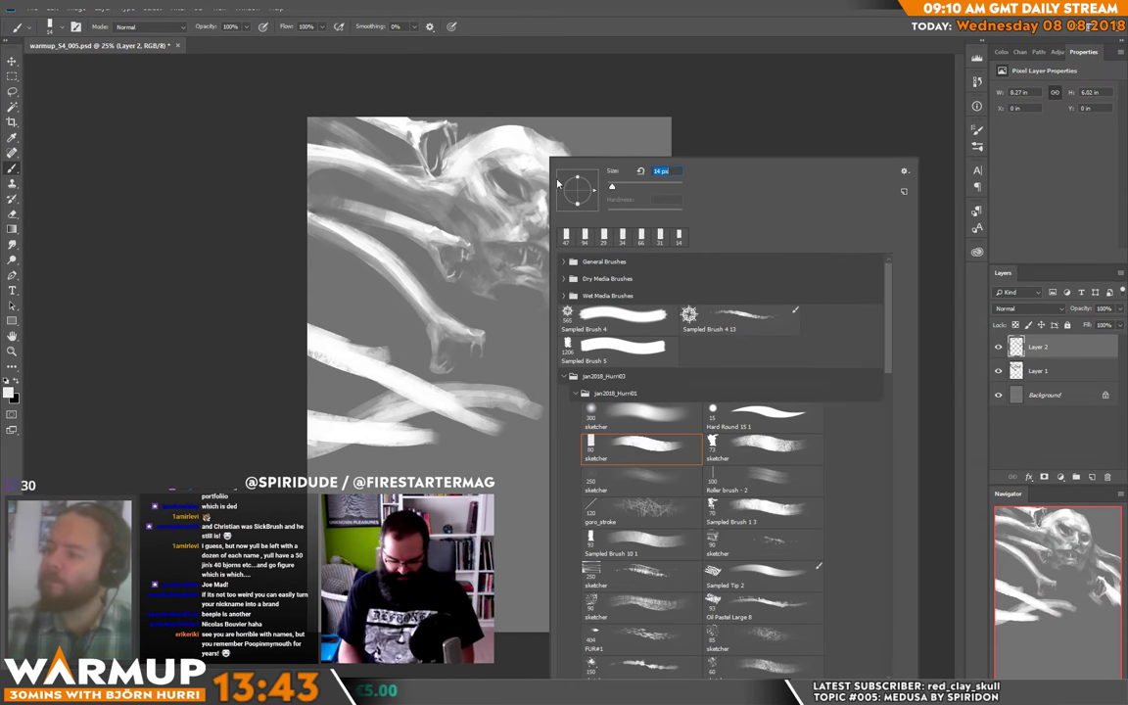
key(Return)
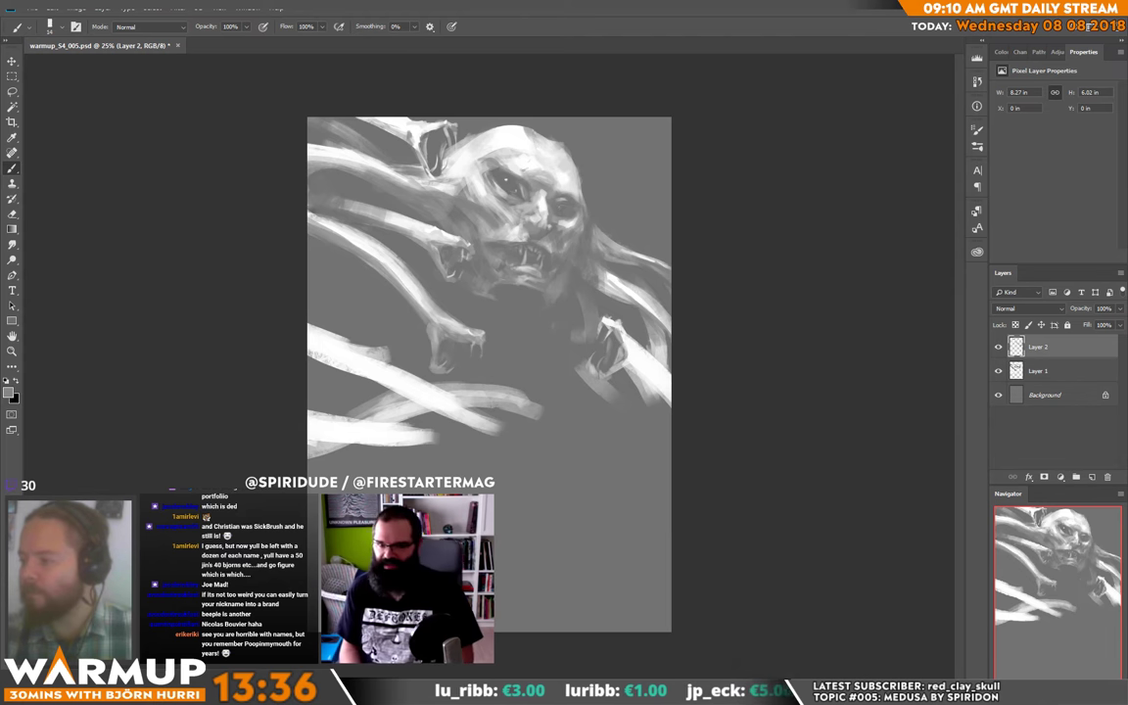
key(ctrl+s)
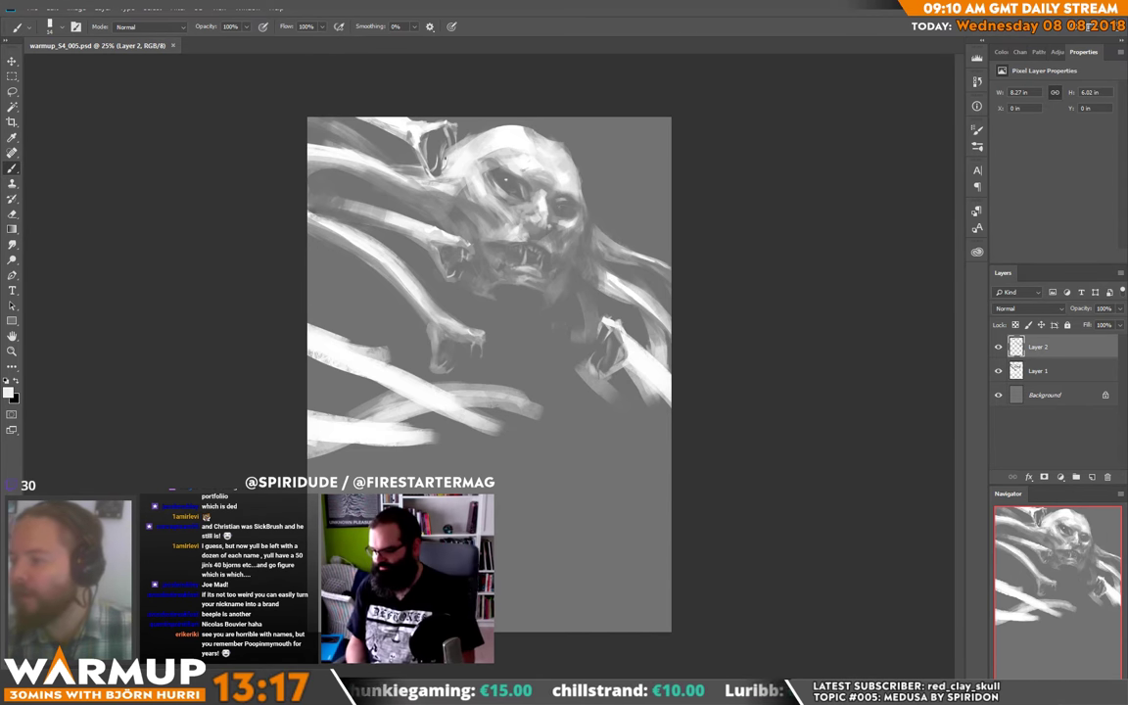
Step: Dab a small mark near the canvas top and add a new empty Layer 3 above Layer 2
click(602, 118)
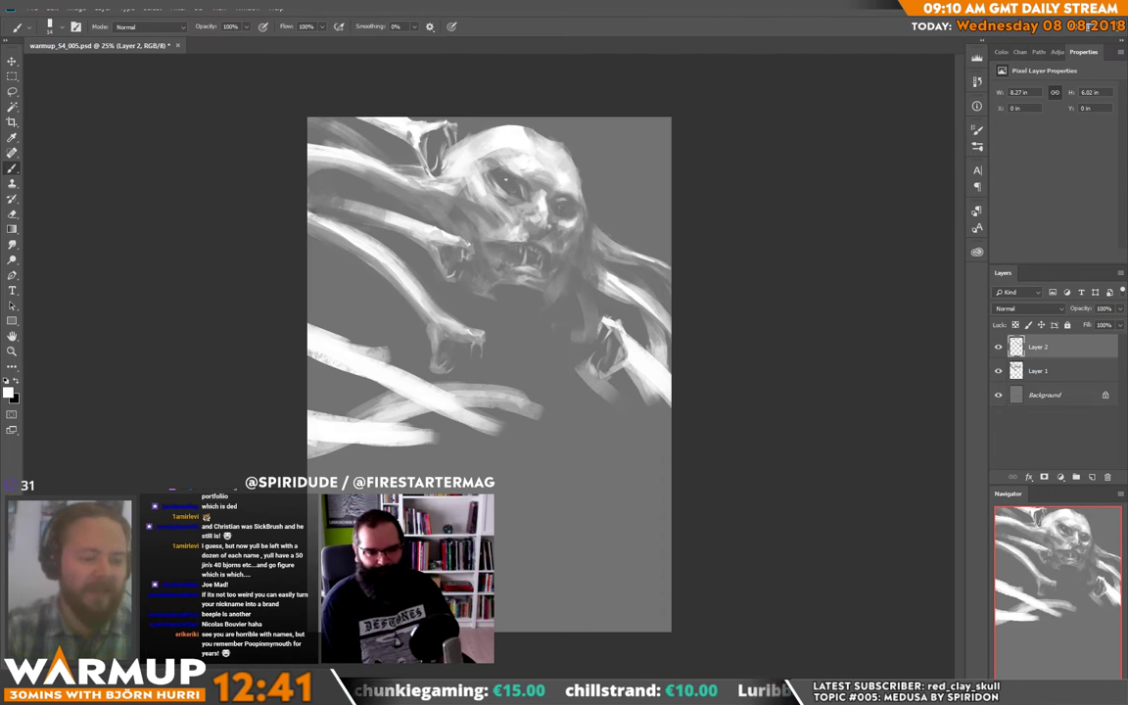
right_click(499, 294)
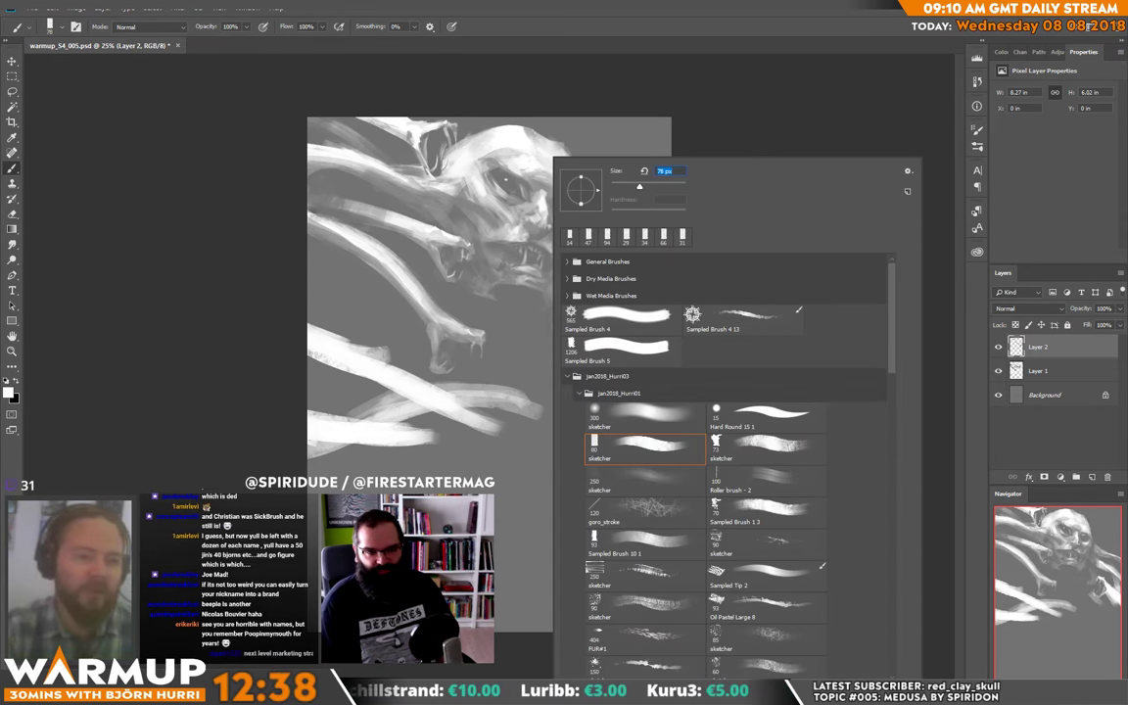
key(Return)
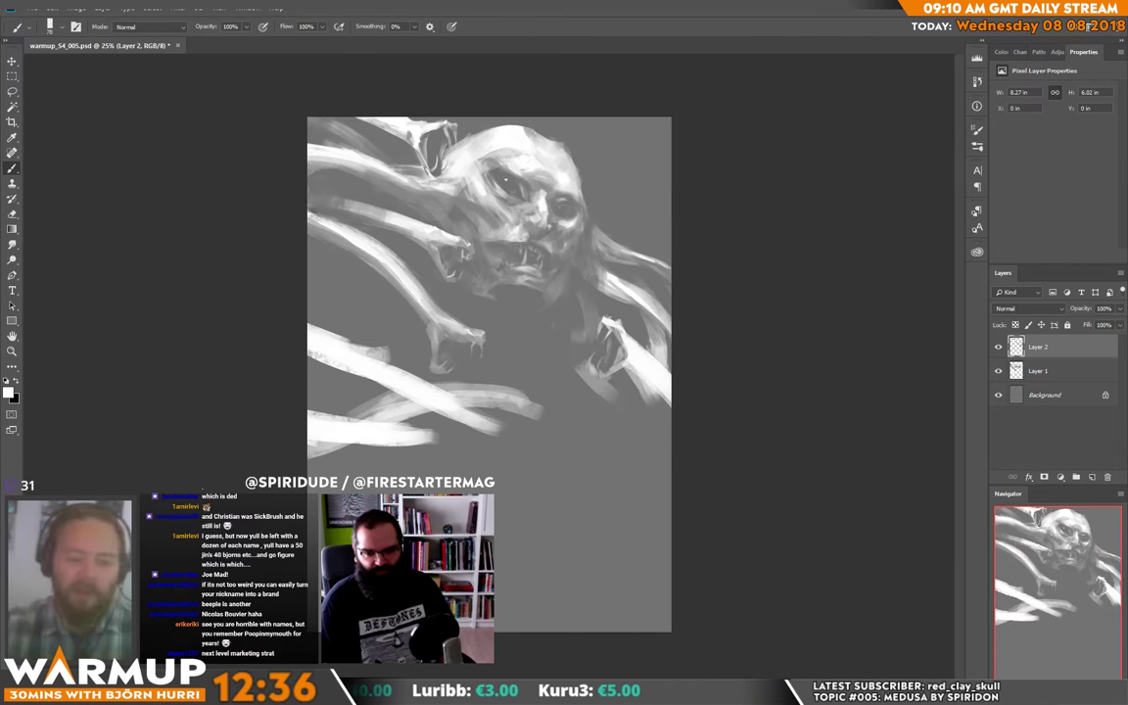
key(ctrl+shift+alt+n)
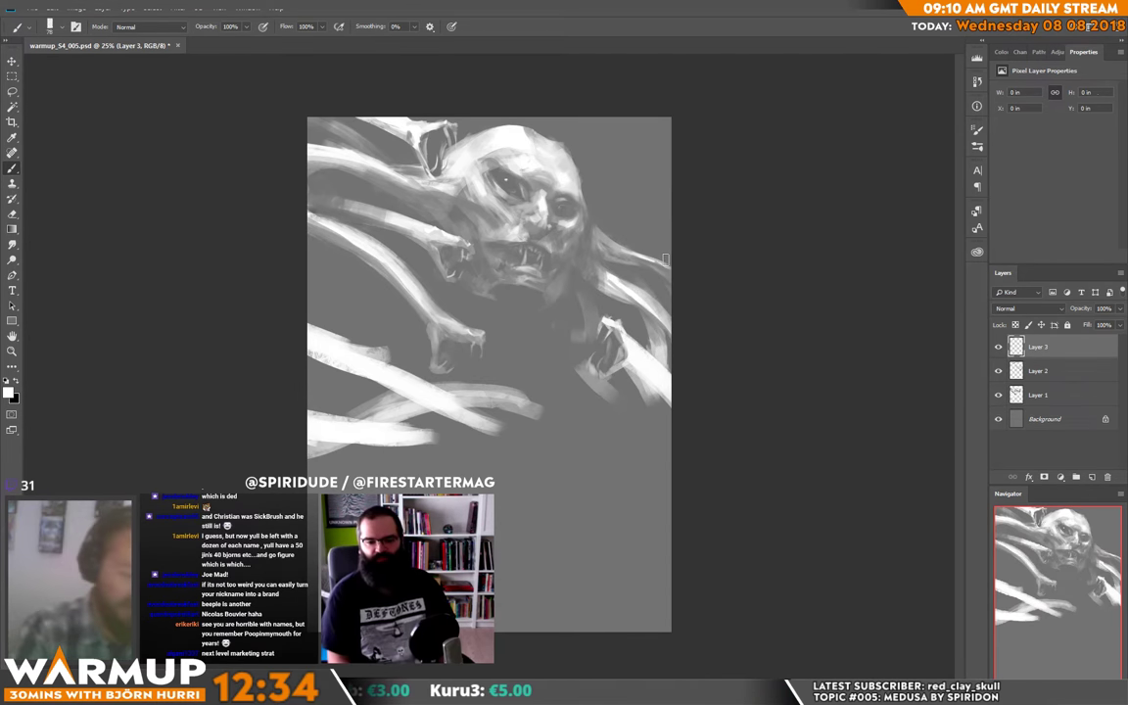
Step: Paint soft light strokes around the claws on Layer 3
right_click(498, 418)
click(748, 144)
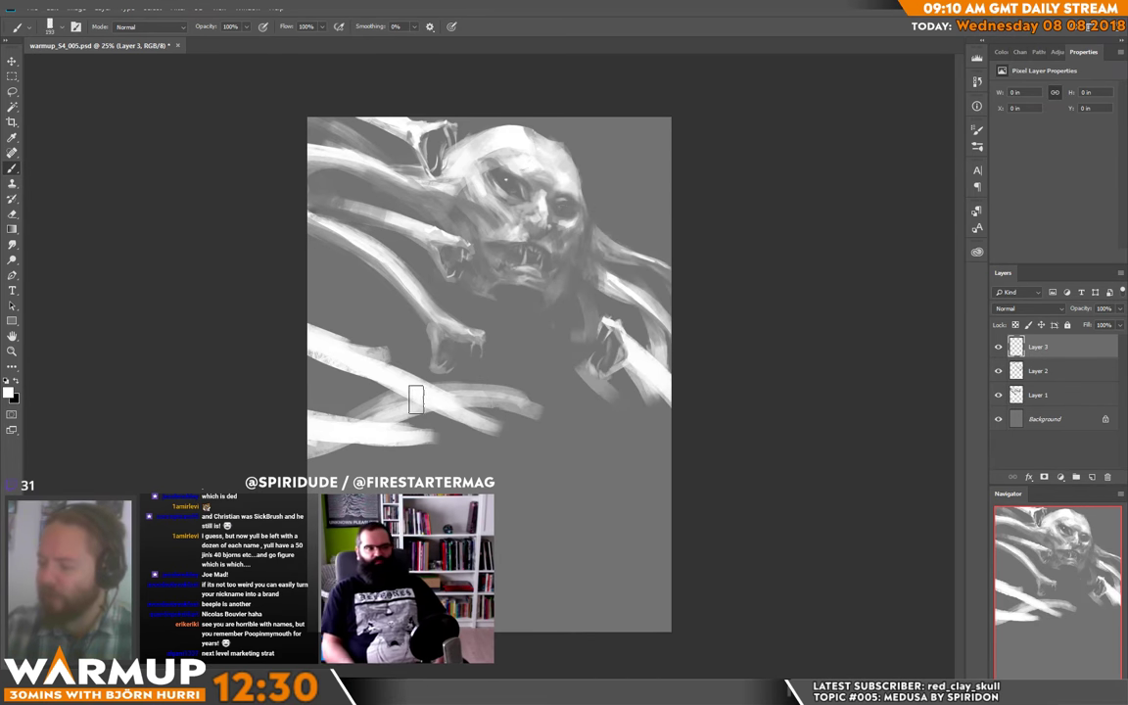
mouse_move(406, 352)
mouse_down()
mouse_move(483, 372)
mouse_move(416, 392)
mouse_move(558, 375)
mouse_up()
drag(476, 347, 519, 364)
key(e)
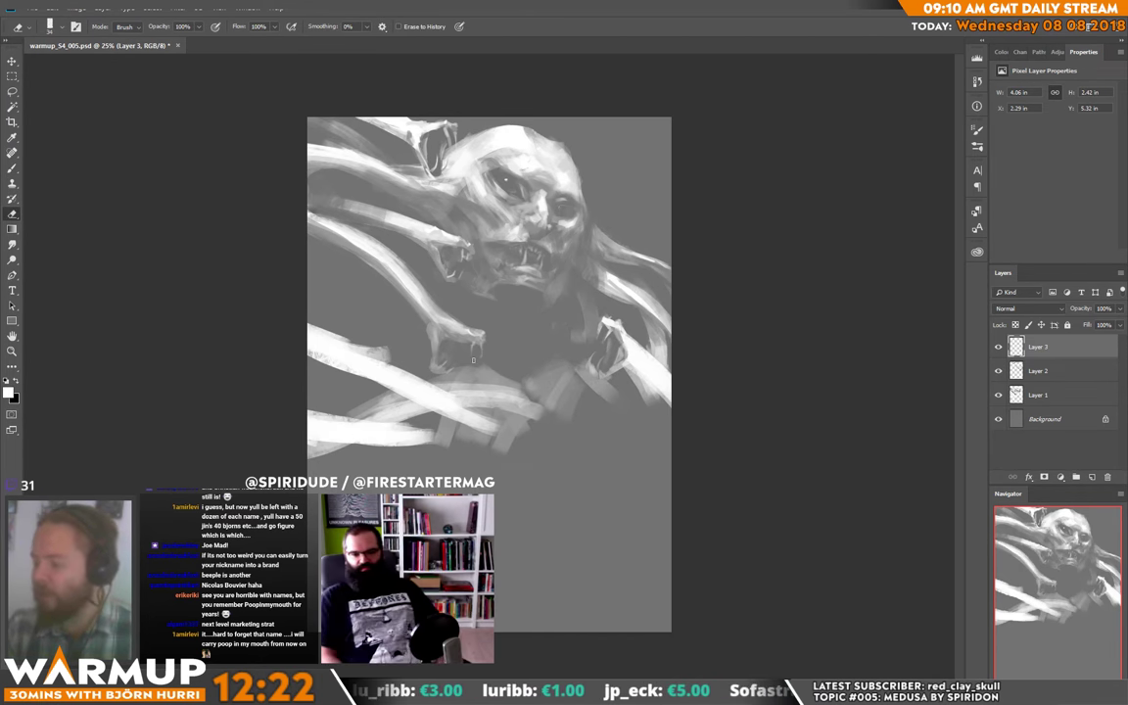
key(b)
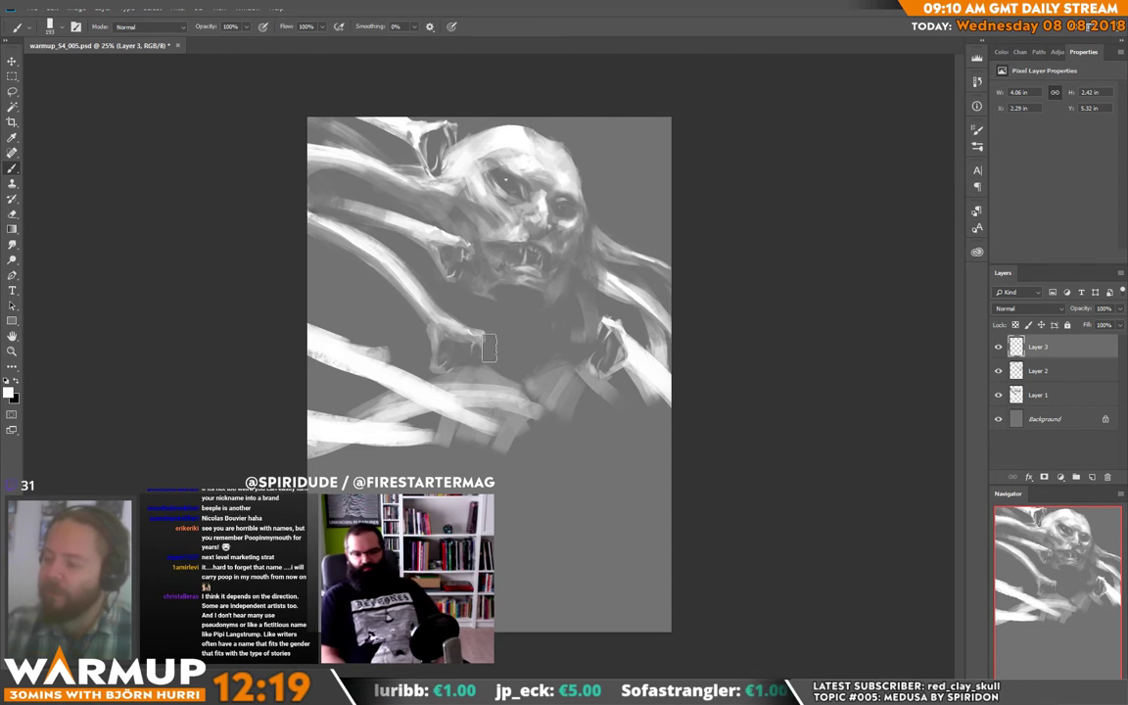
Step: Add torso strokes near the upper-left claws and across the left, erasing edges and extending lower
drag(441, 312, 469, 345)
mouse_move(372, 316)
mouse_down()
mouse_move(338, 294)
mouse_move(353, 322)
mouse_up()
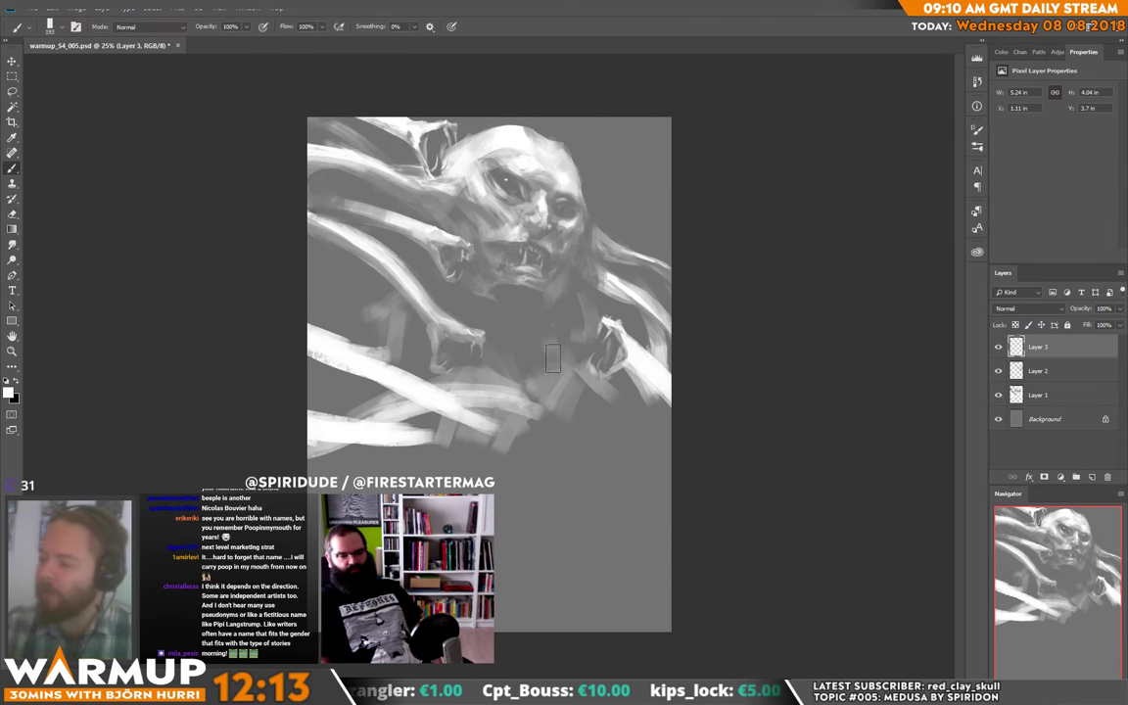
key(e)
right_click(562, 364)
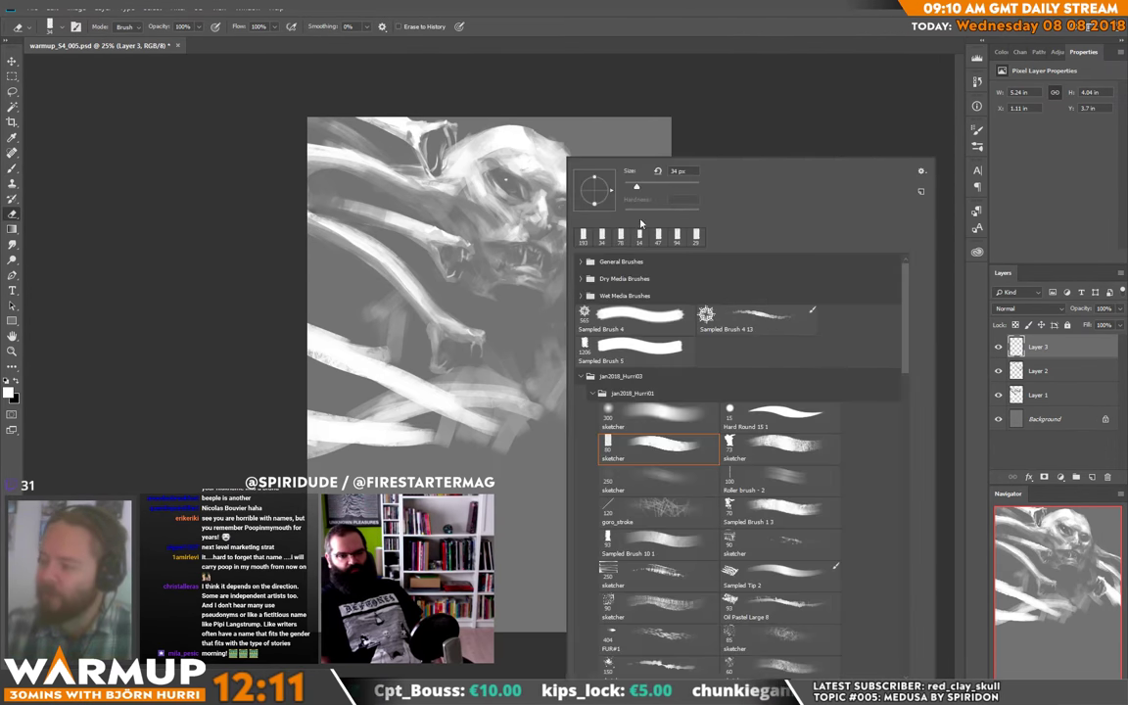
key(Return)
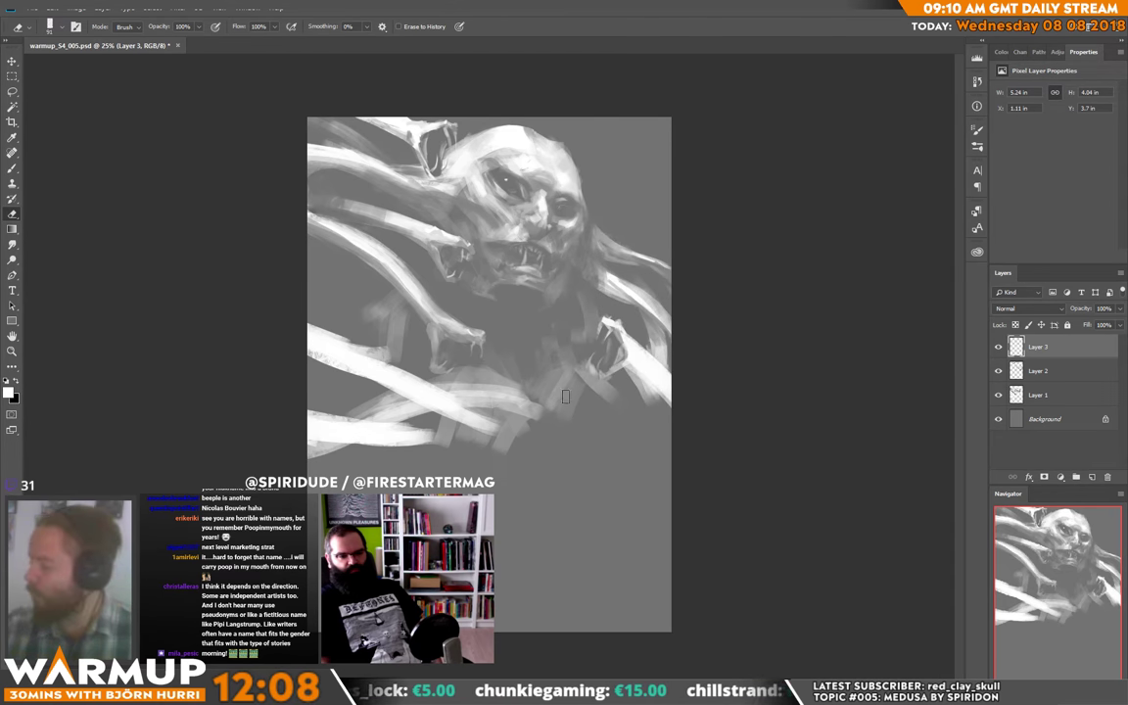
key(b)
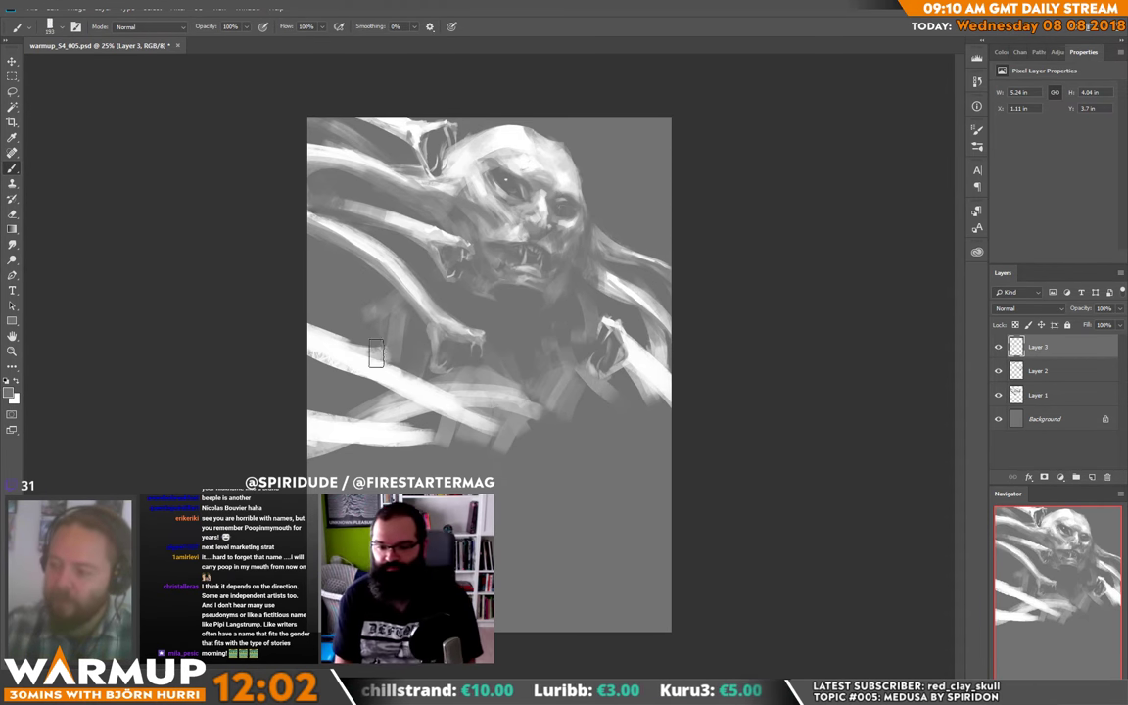
drag(370, 343, 301, 292)
mouse_move(442, 477)
mouse_down()
mouse_move(397, 387)
mouse_move(416, 392)
mouse_move(431, 431)
mouse_move(478, 448)
mouse_up()
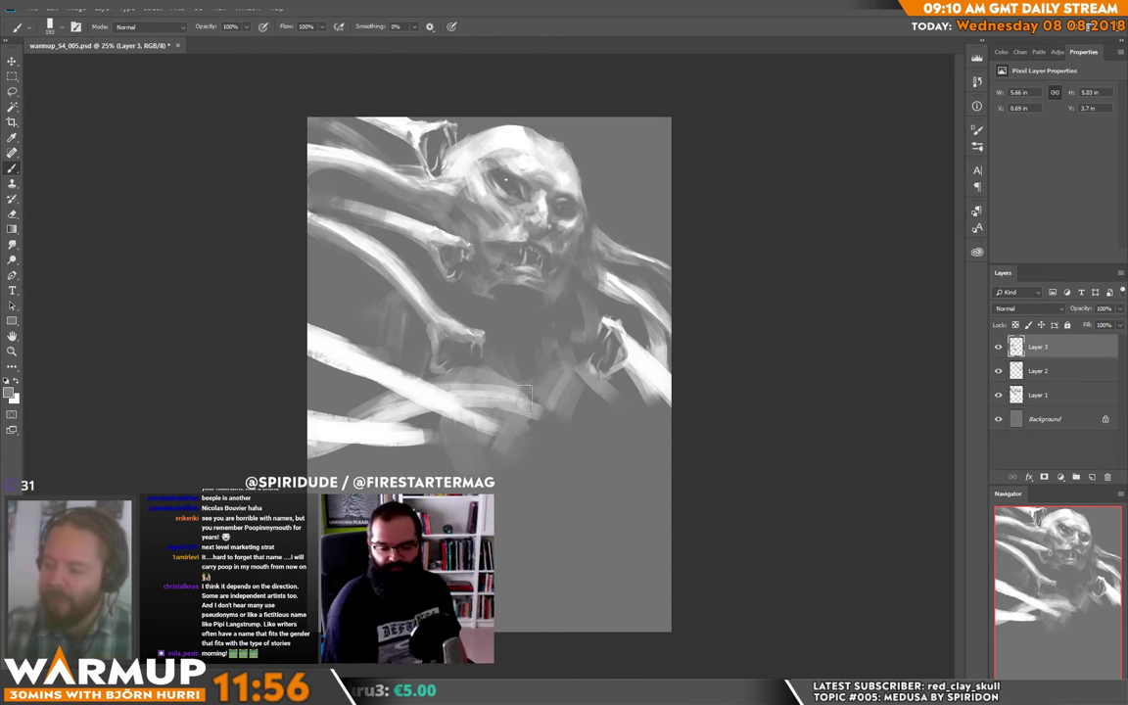
Step: Paint soft strokes down across the lower-middle canvas to extend the torso
mouse_move(570, 452)
mouse_down()
mouse_move(540, 351)
mouse_move(553, 359)
mouse_move(533, 399)
mouse_move(466, 460)
mouse_move(570, 431)
mouse_move(570, 372)
mouse_move(553, 391)
mouse_move(563, 433)
mouse_up()
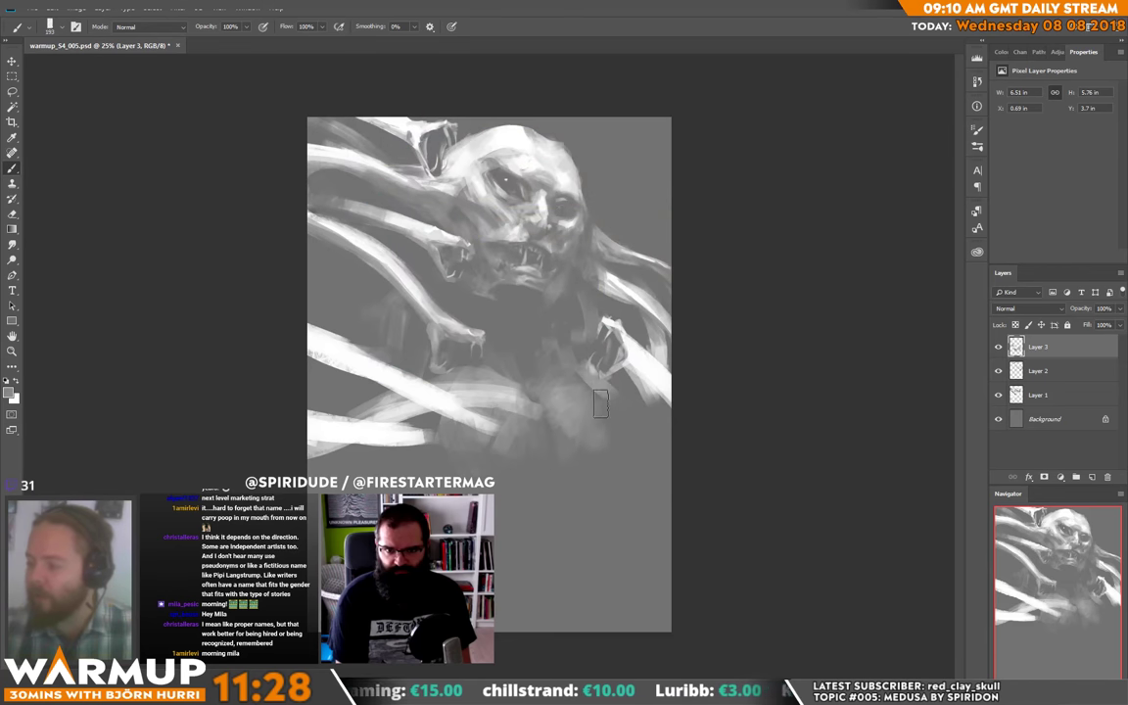
drag(604, 419, 612, 426)
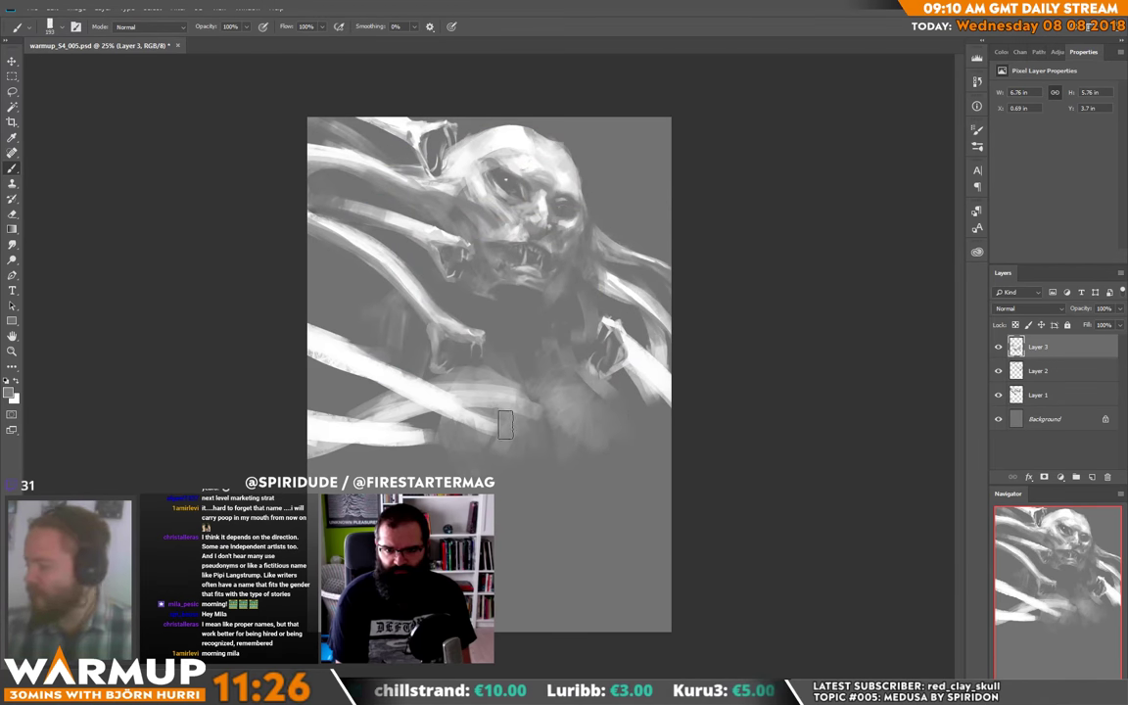
drag(506, 423, 470, 462)
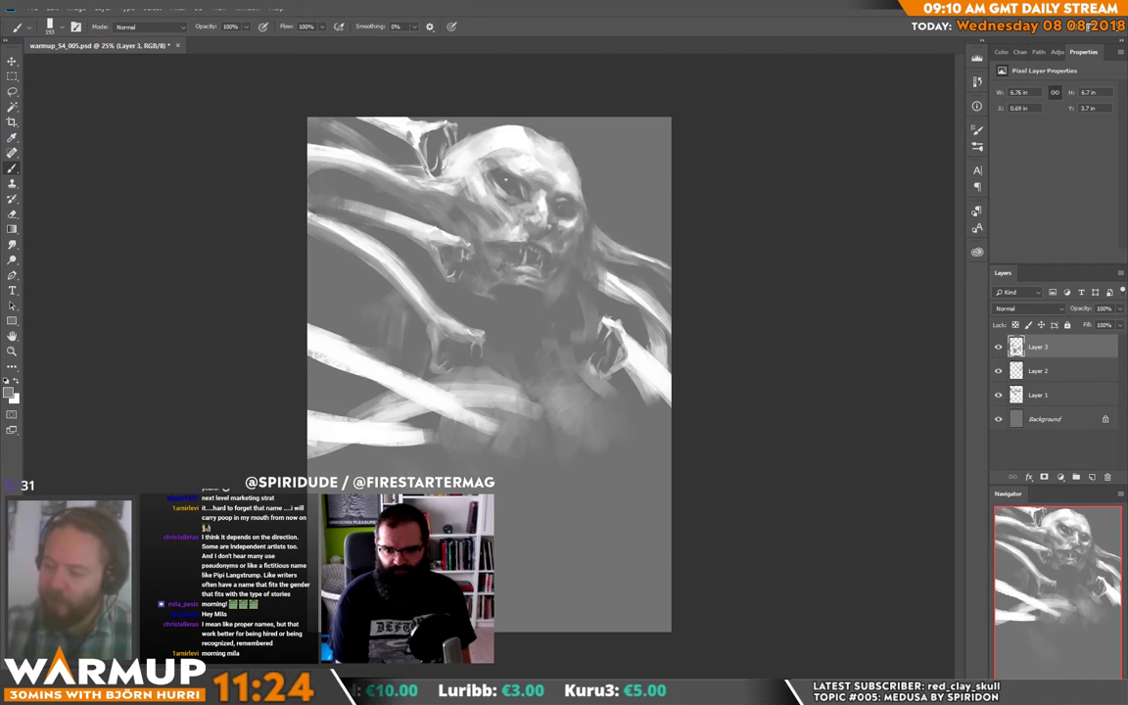
mouse_move(410, 432)
mouse_down()
mouse_move(382, 416)
mouse_move(392, 436)
mouse_move(436, 441)
mouse_move(391, 429)
mouse_up()
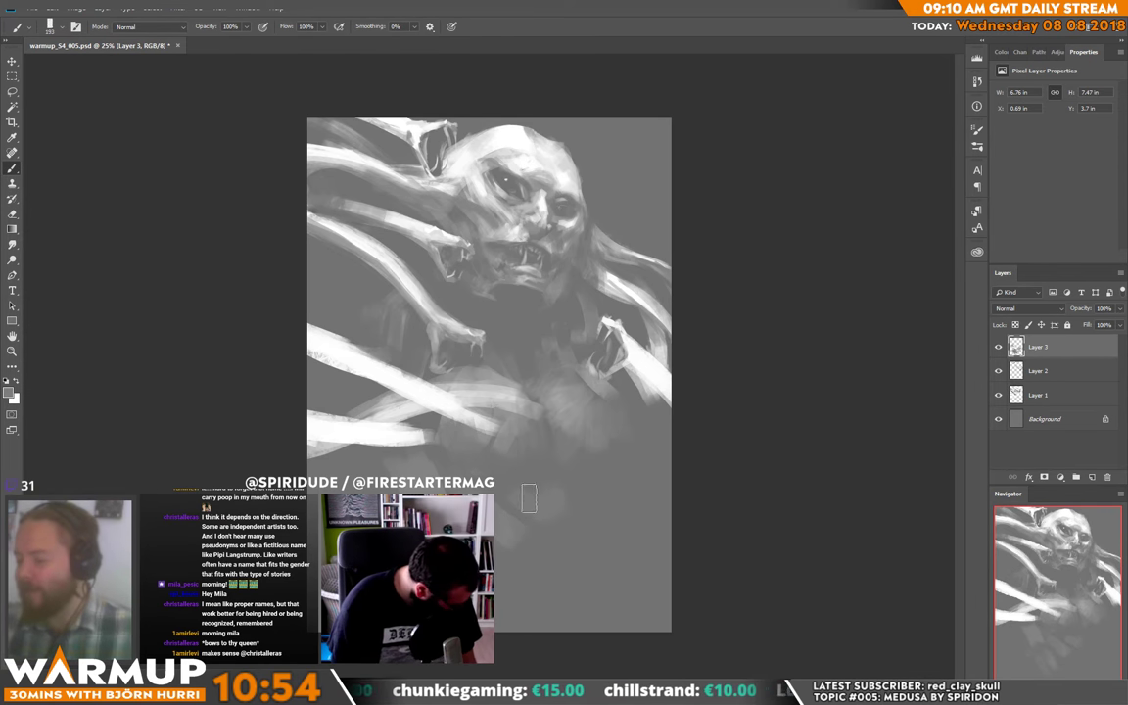
Step: Resize the brush and add faint light strokes across the middle torso and along the bone
key(alt)
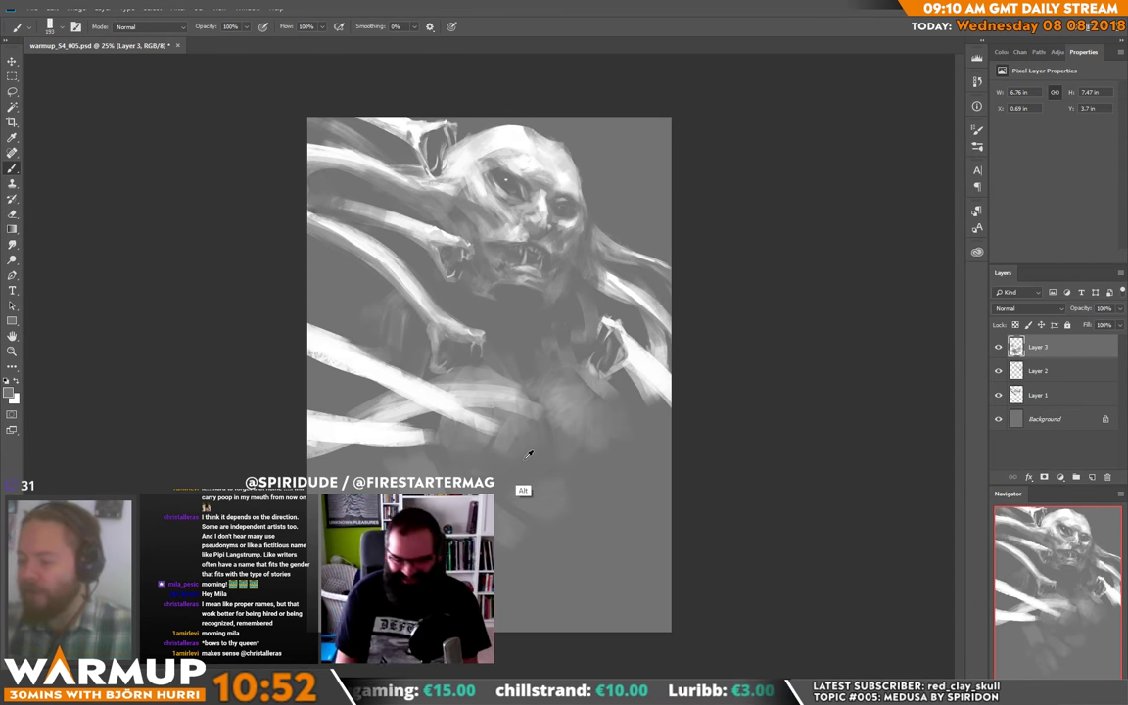
right_click(585, 369)
alt+right_click(478, 390)
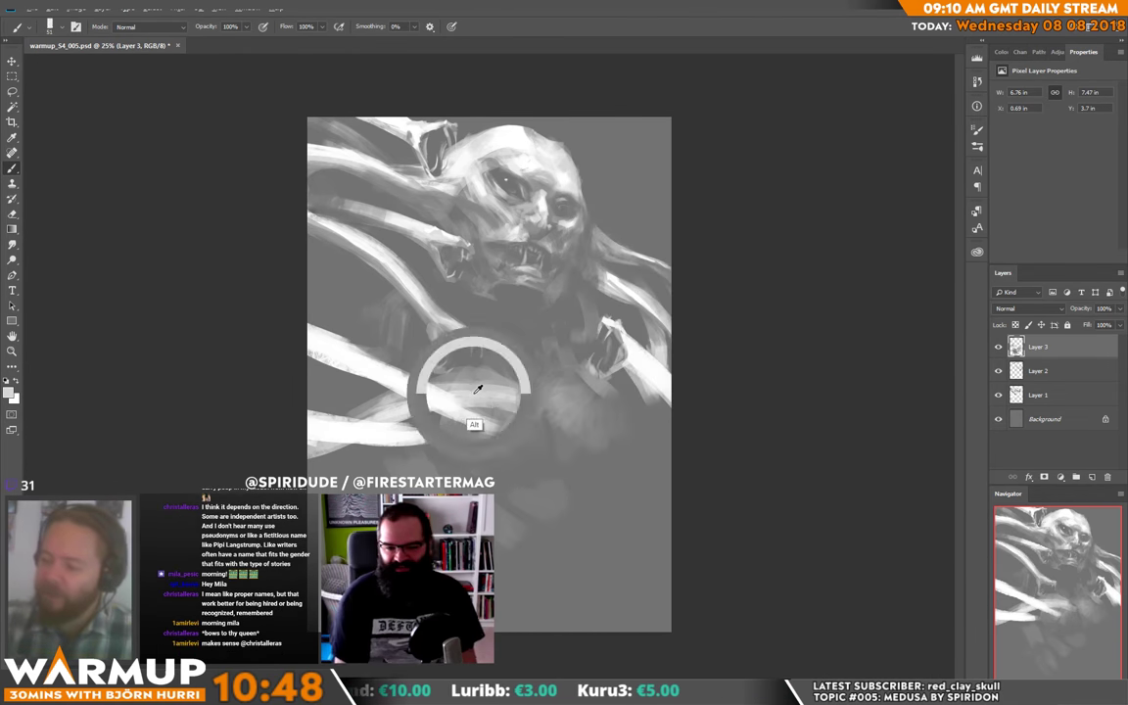
drag(398, 351, 482, 361)
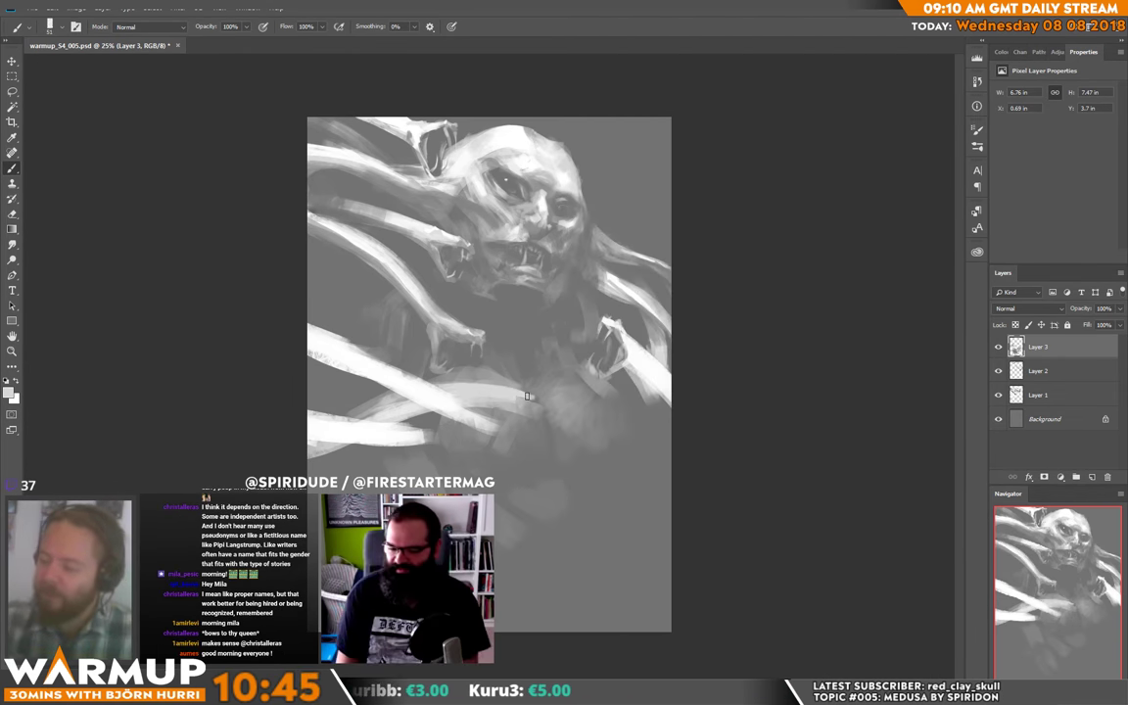
drag(526, 395, 561, 395)
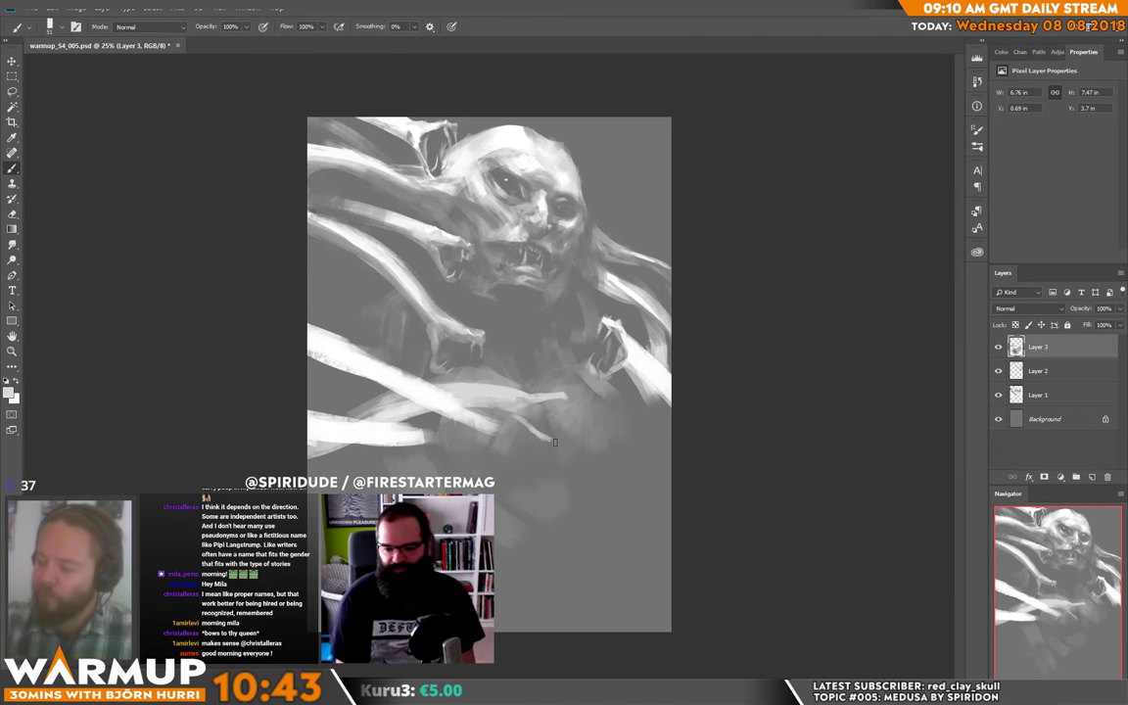
drag(494, 411, 558, 444)
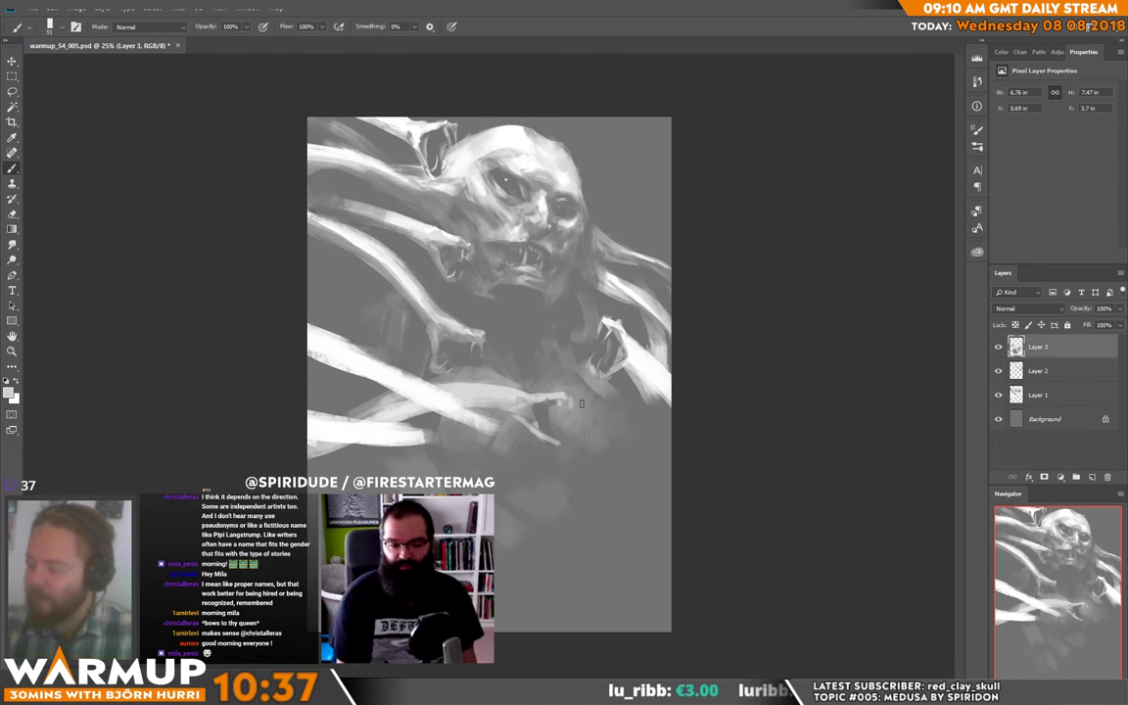
right_click(594, 374)
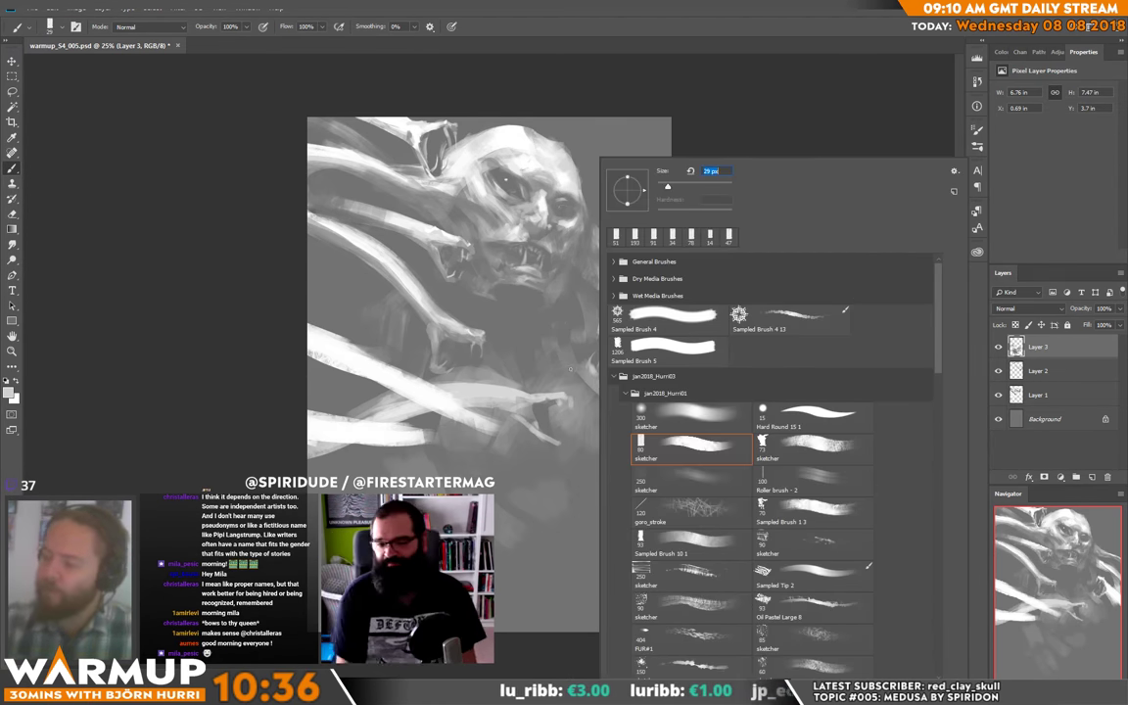
Step: Switch to white with D and X and paint light strokes over the top of the head
click(571, 410)
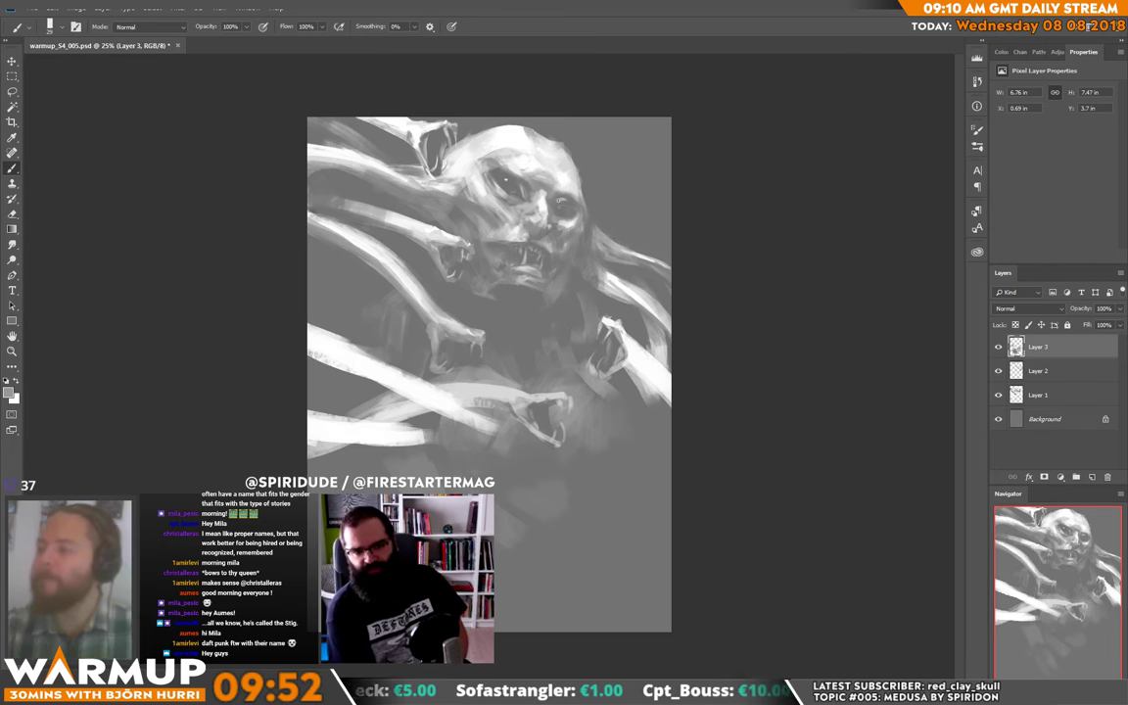
key(d)
key(x)
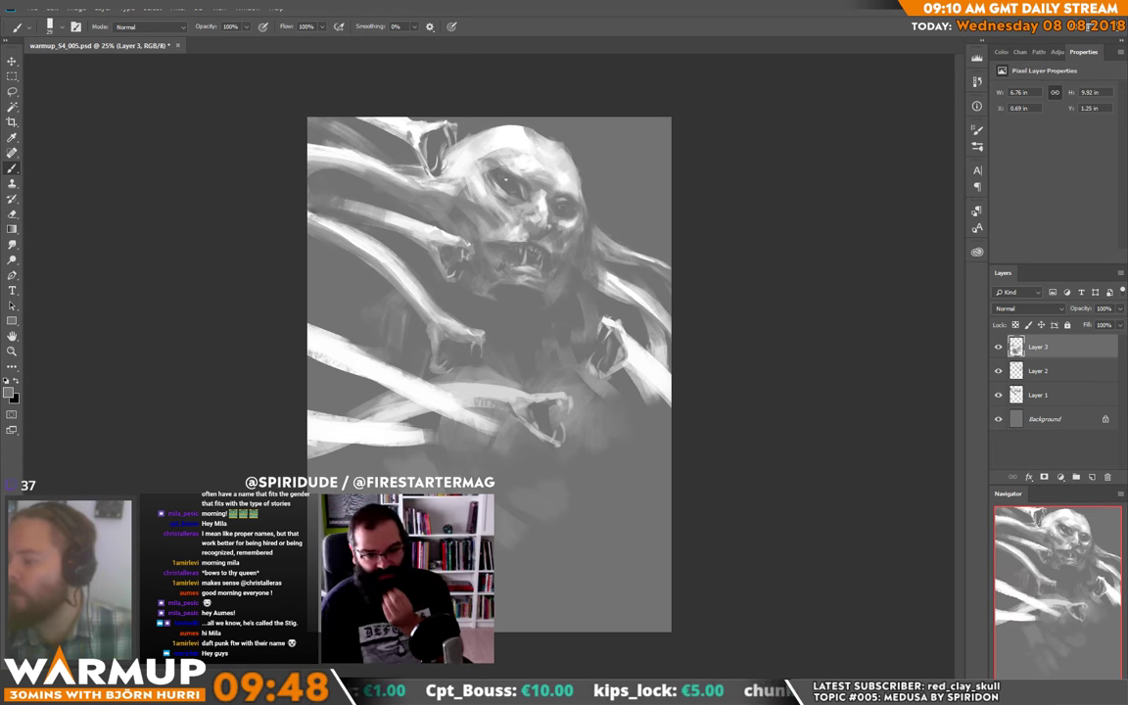
mouse_move(445, 184)
mouse_down()
mouse_move(488, 171)
mouse_move(477, 157)
mouse_up()
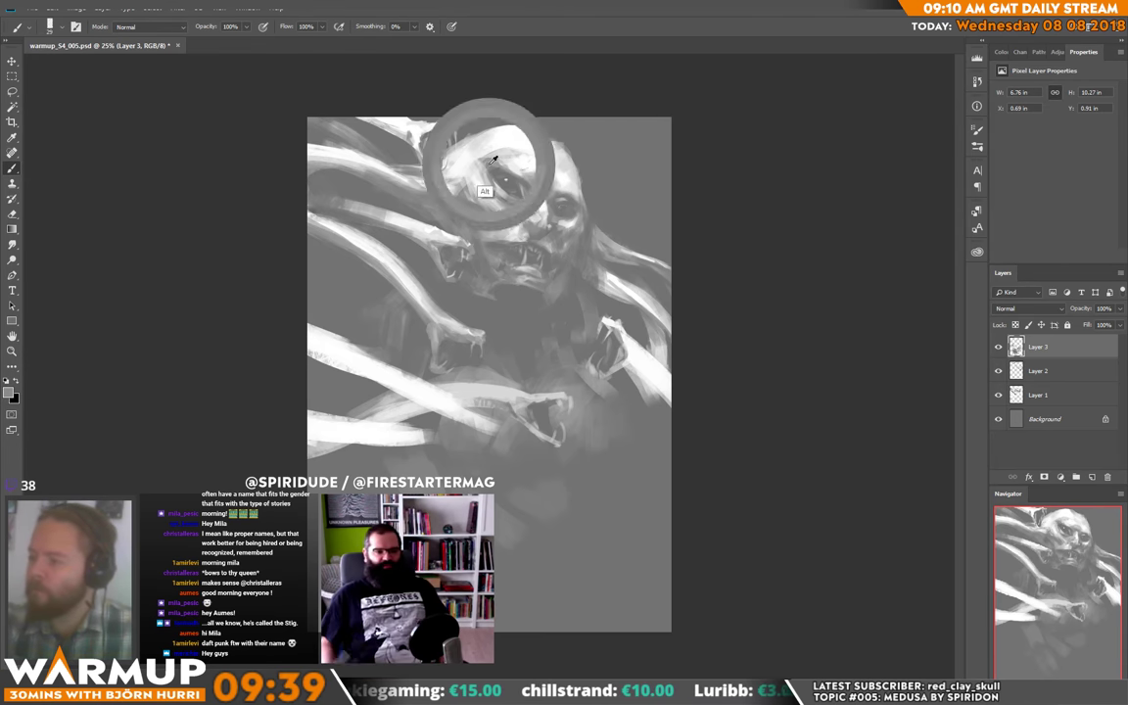
drag(495, 160, 477, 155)
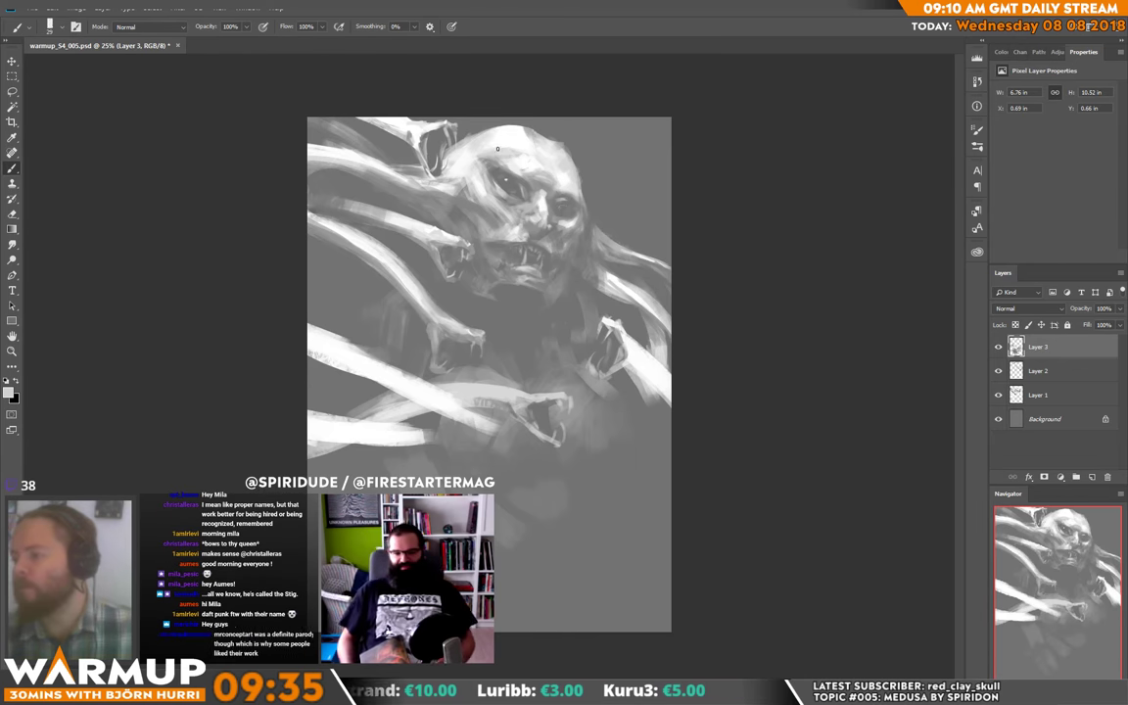
drag(488, 150, 476, 160)
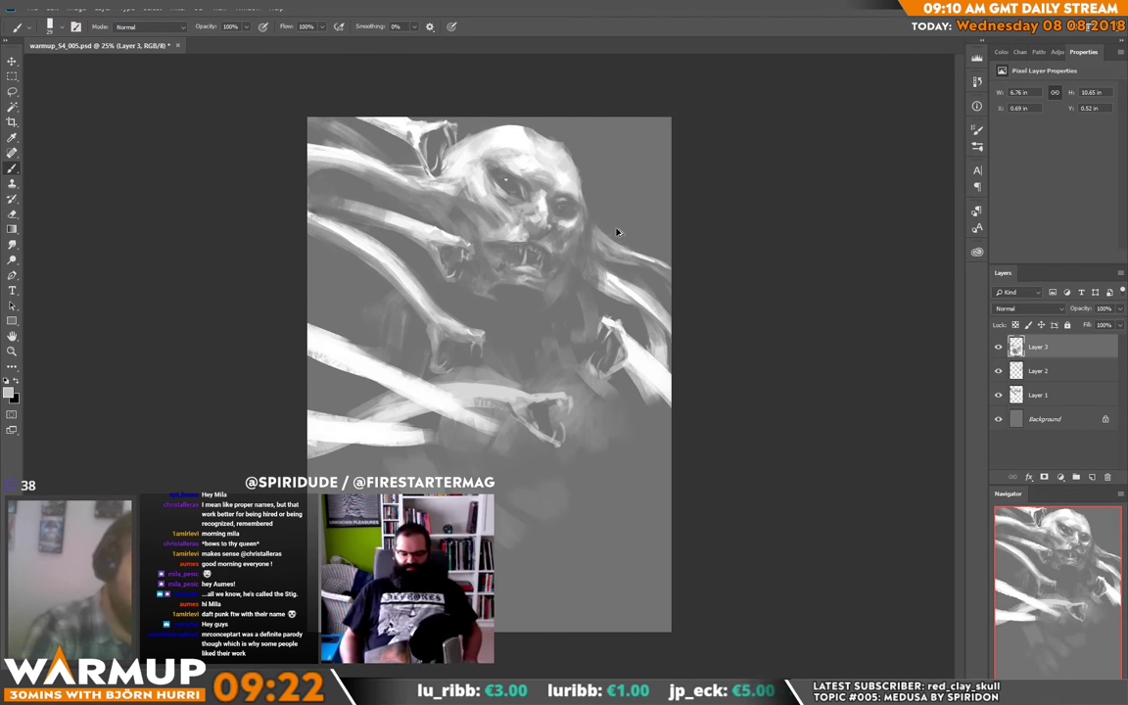
Step: Add a new Layer 4, pick the next sketcher brush preset, and paint bright strokes on the skull top
key(ctrl+shift+alt+n)
right_click(529, 152)
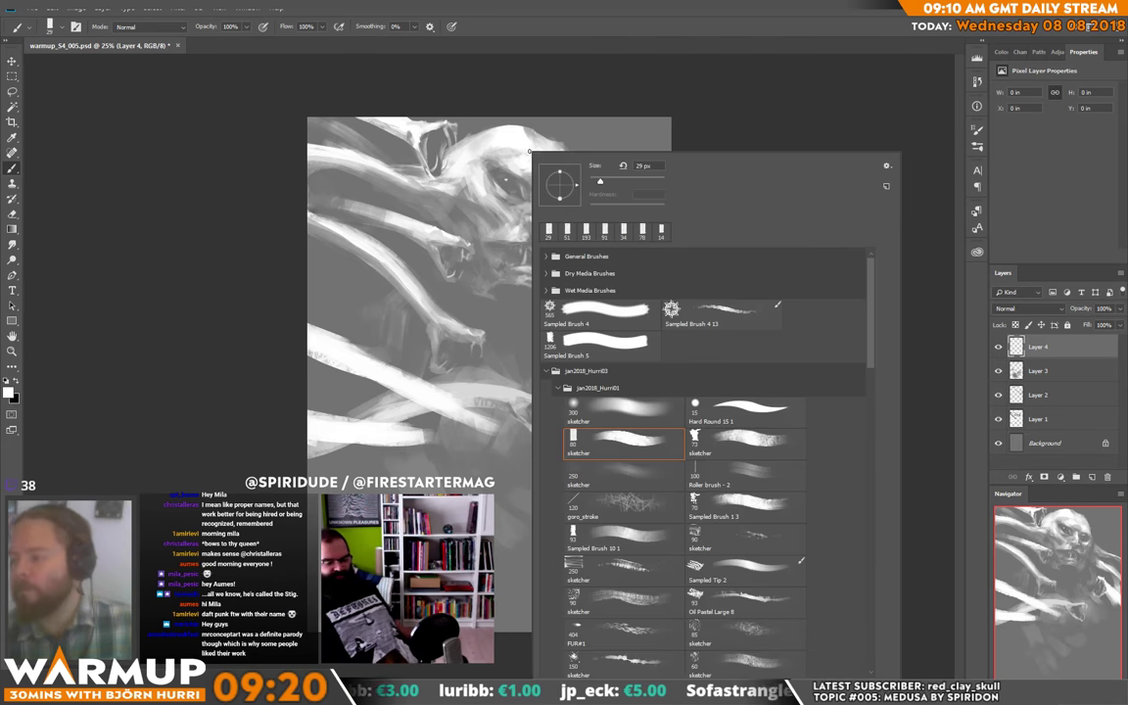
key(period)
click(476, 141)
mouse_move(507, 154)
mouse_down()
mouse_move(470, 133)
mouse_move(480, 122)
mouse_move(546, 147)
mouse_move(542, 161)
mouse_move(497, 147)
mouse_up()
Step: Paint grey over the upper-left tentacles and left-middle canvas, and bright strokes along the lower bone
alt+click(551, 166)
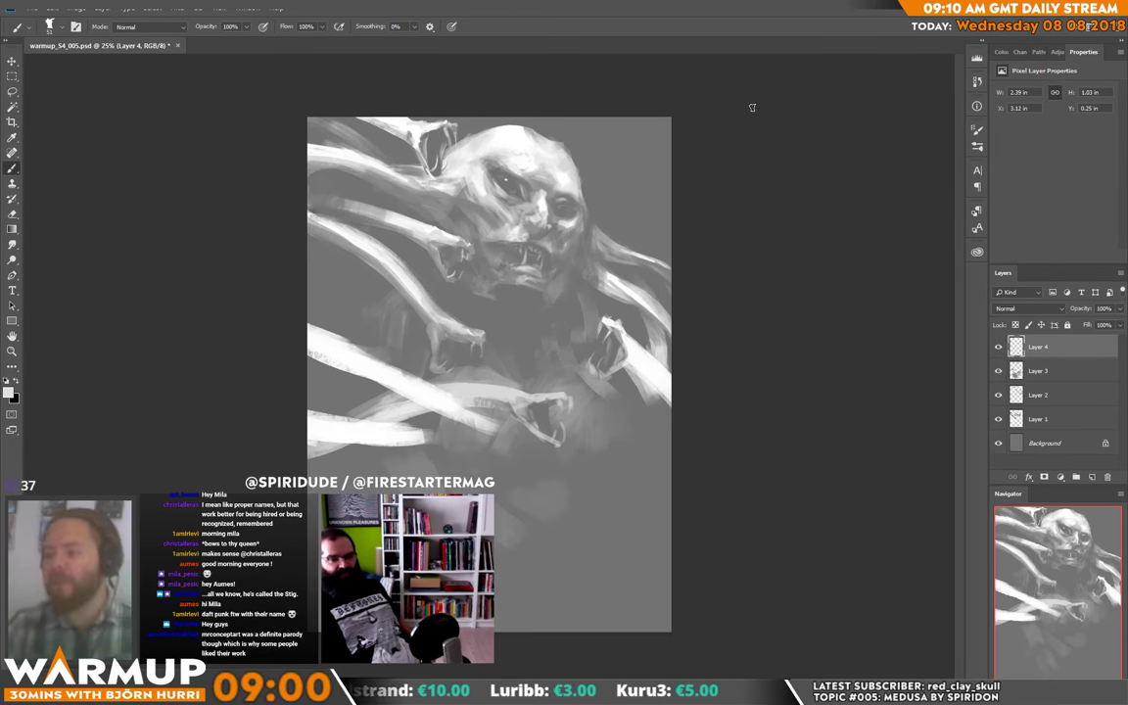
mouse_move(365, 201)
mouse_down()
mouse_move(370, 162)
mouse_move(342, 156)
mouse_move(390, 167)
mouse_move(345, 147)
mouse_move(410, 174)
mouse_move(383, 164)
mouse_move(285, 199)
mouse_move(374, 245)
mouse_up()
mouse_move(299, 208)
mouse_down()
mouse_move(408, 401)
mouse_move(366, 373)
mouse_move(483, 430)
mouse_move(455, 390)
mouse_move(392, 355)
mouse_up()
mouse_move(495, 419)
mouse_down()
mouse_move(460, 390)
mouse_move(478, 385)
mouse_move(538, 427)
mouse_move(456, 384)
mouse_move(529, 449)
mouse_up()
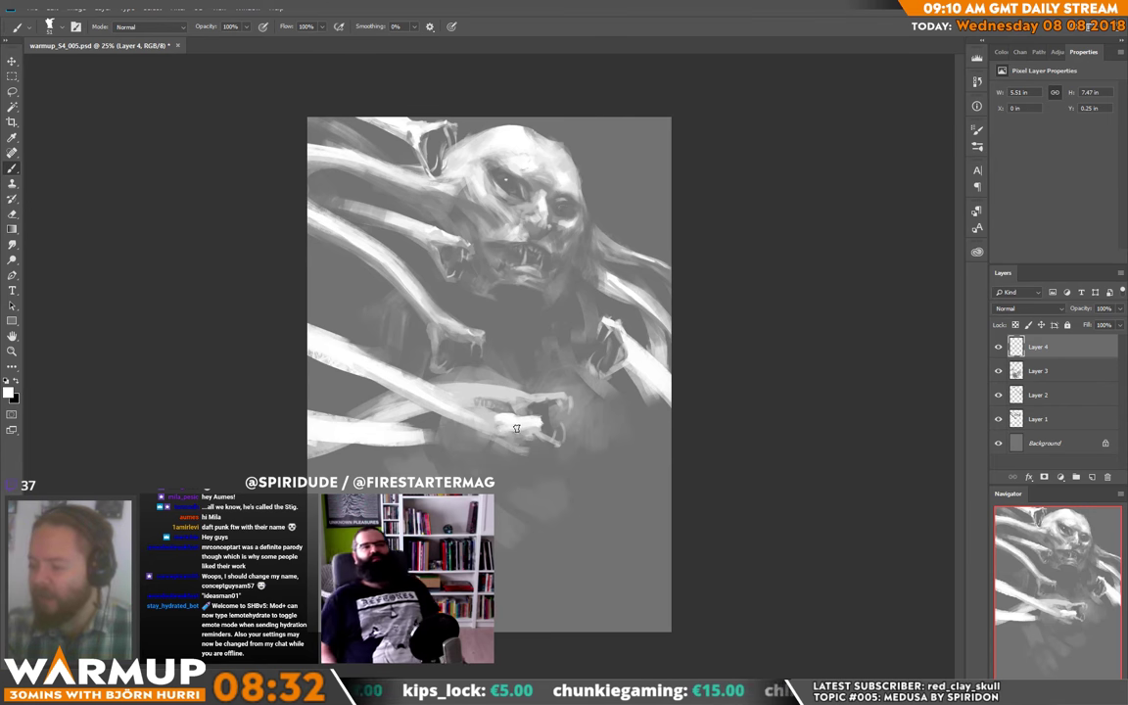
Step: Shade the left tentacle area darker grey, then sample mid grey and near-white from the bone
alt+click(519, 426)
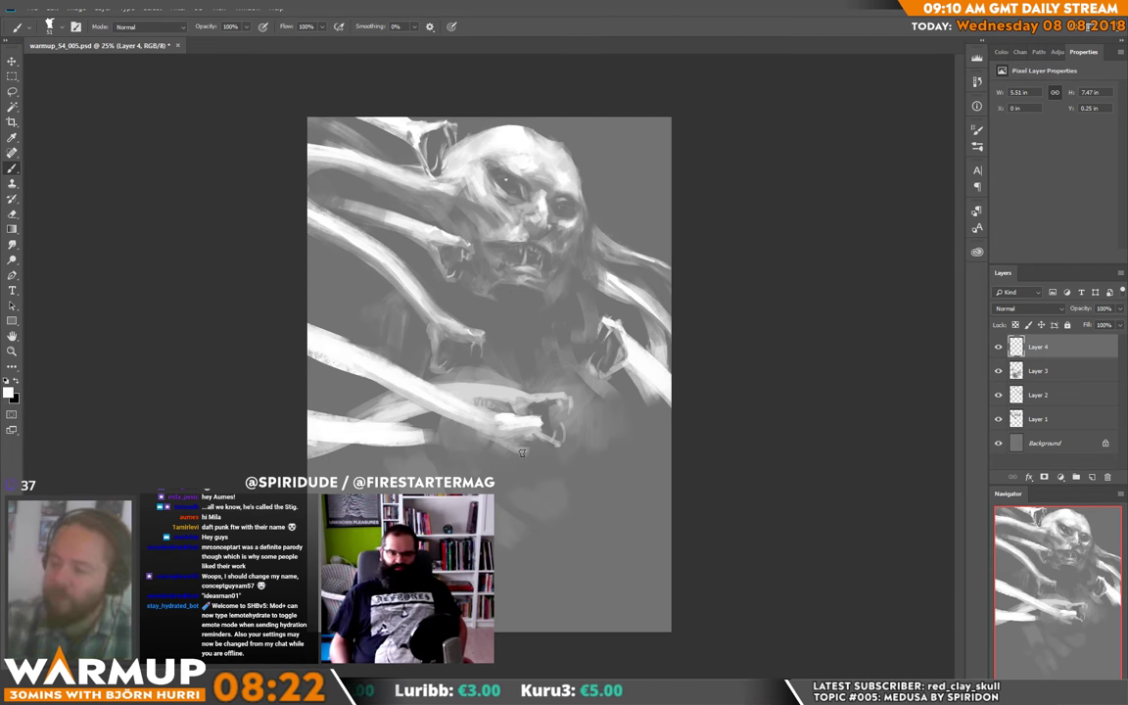
alt+click(315, 349)
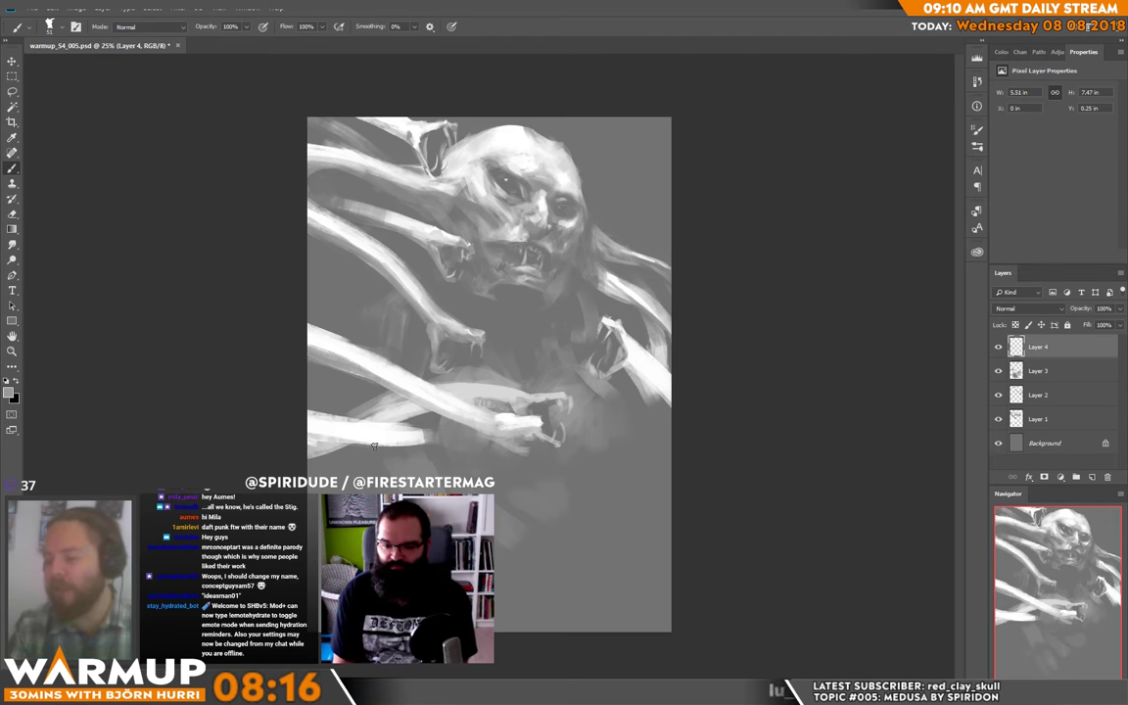
drag(284, 394, 377, 396)
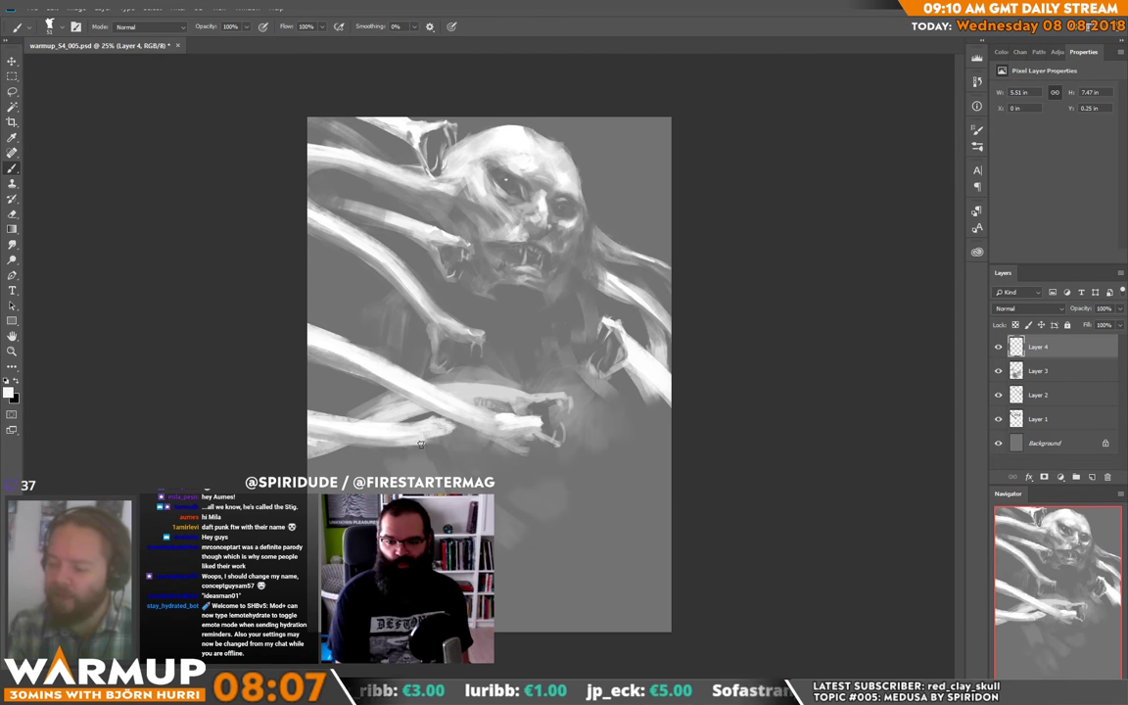
alt+click(394, 442)
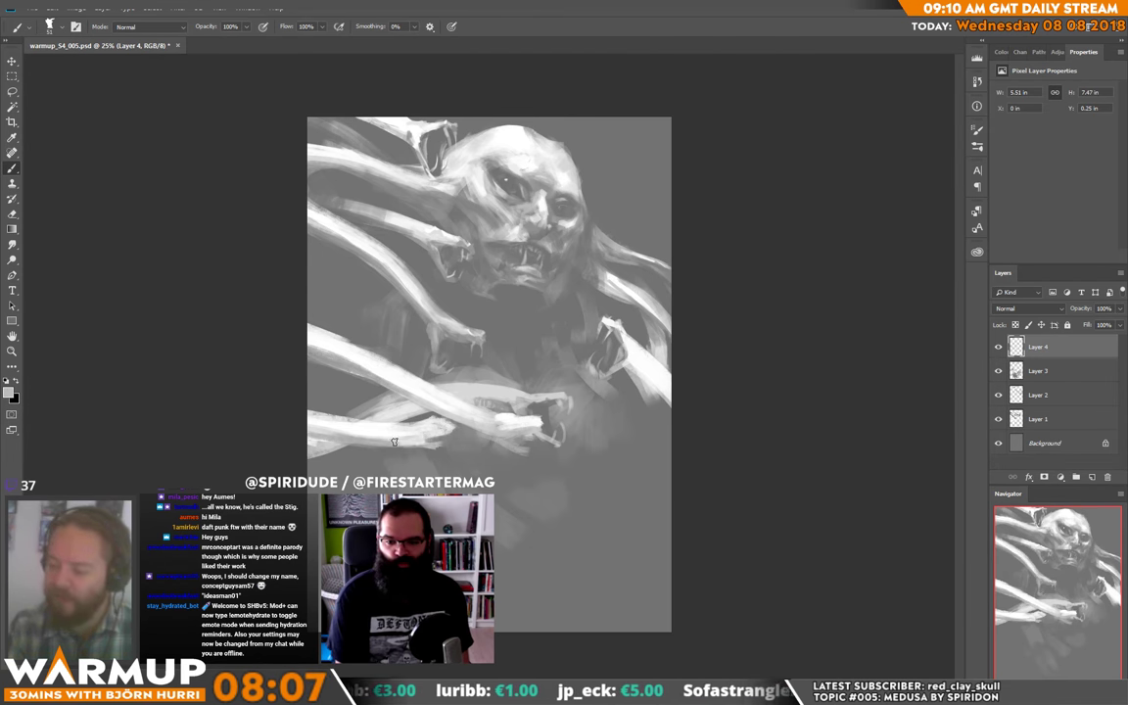
alt+click(448, 421)
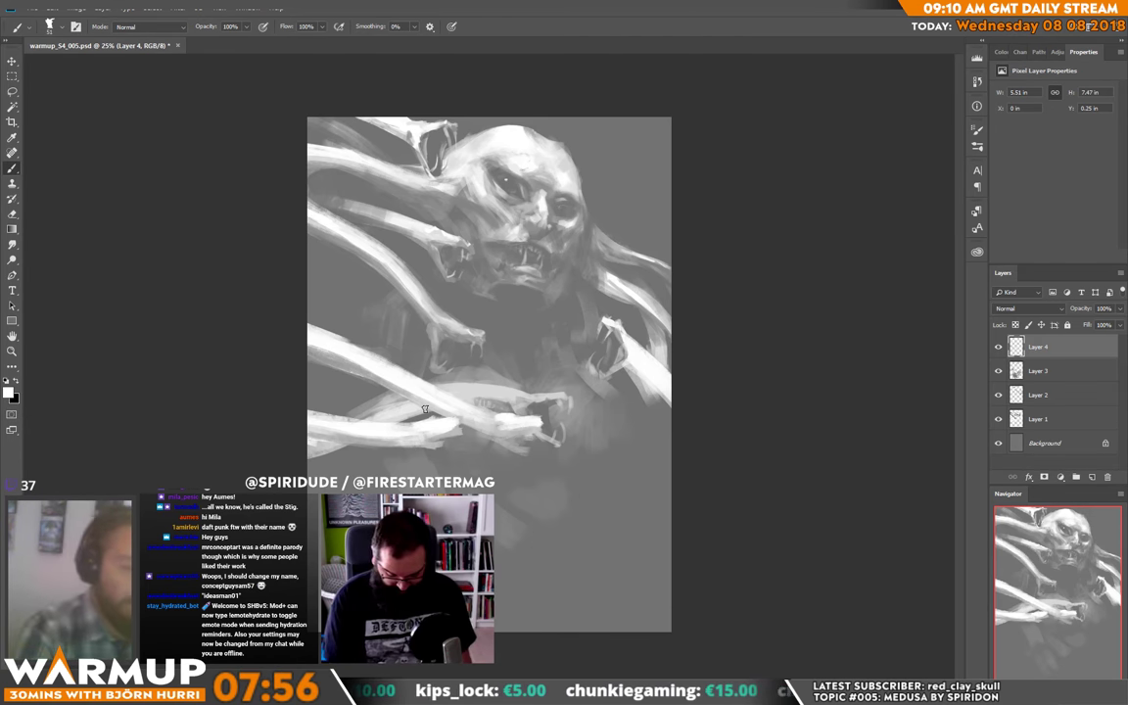
Step: Add Layer 5 and switch to the 300 px sketcher brush, enlarged further
key(ctrl+shift+alt+n)
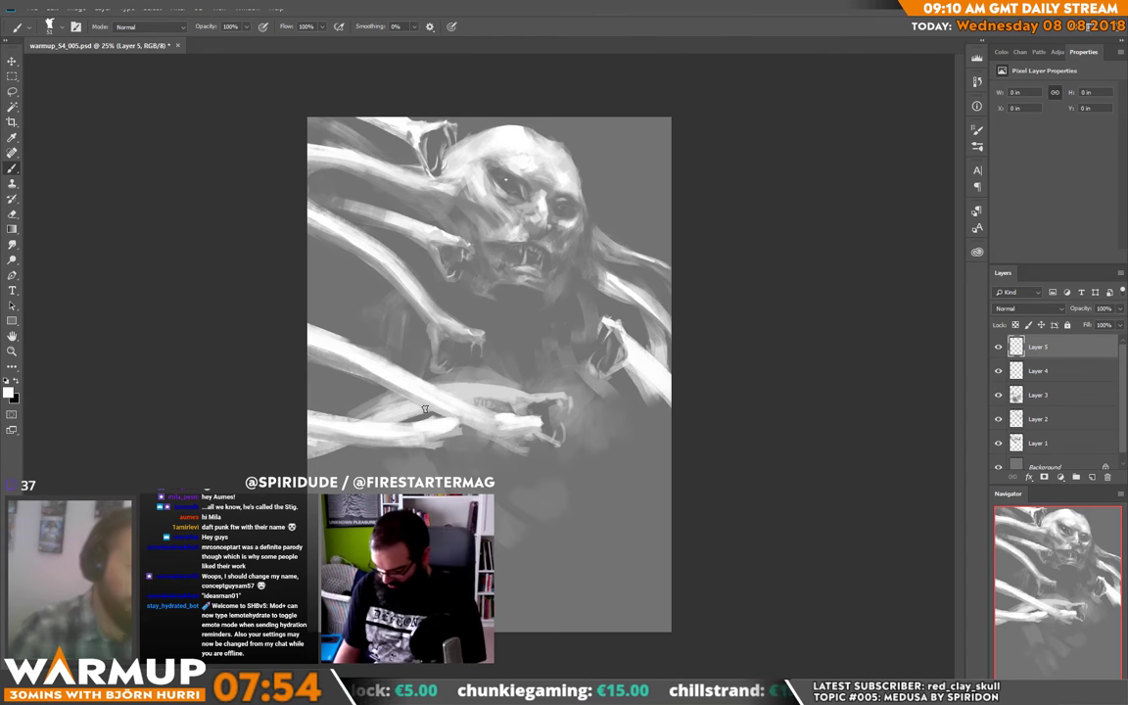
right_click(512, 246)
click(606, 416)
drag(612, 186, 642, 189)
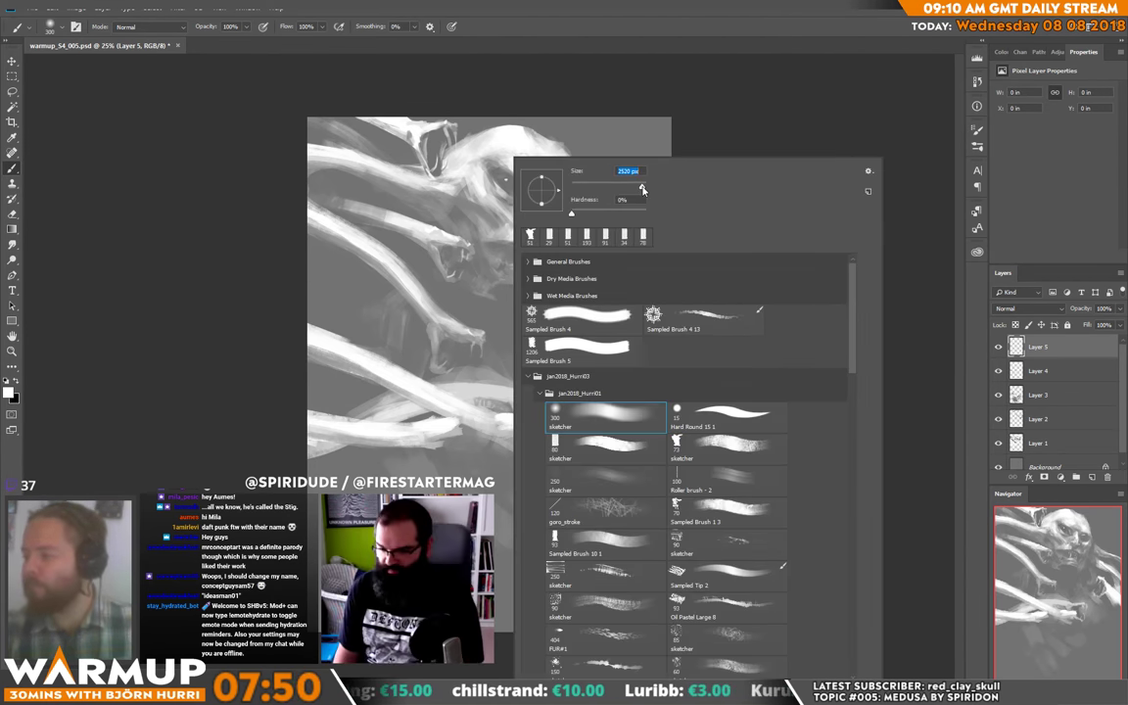
Step: Add Layer 6 and brush a soft light glow across the canvas top, undoing the stray lower stroke
click(1091, 478)
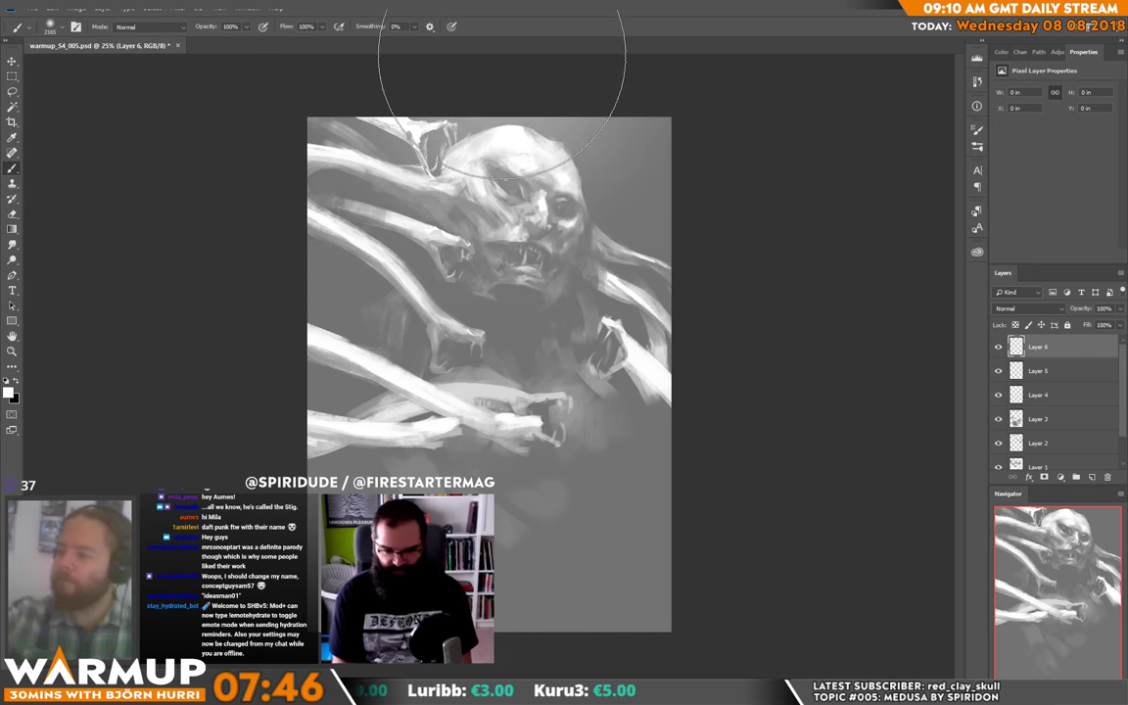
drag(441, 49, 491, 45)
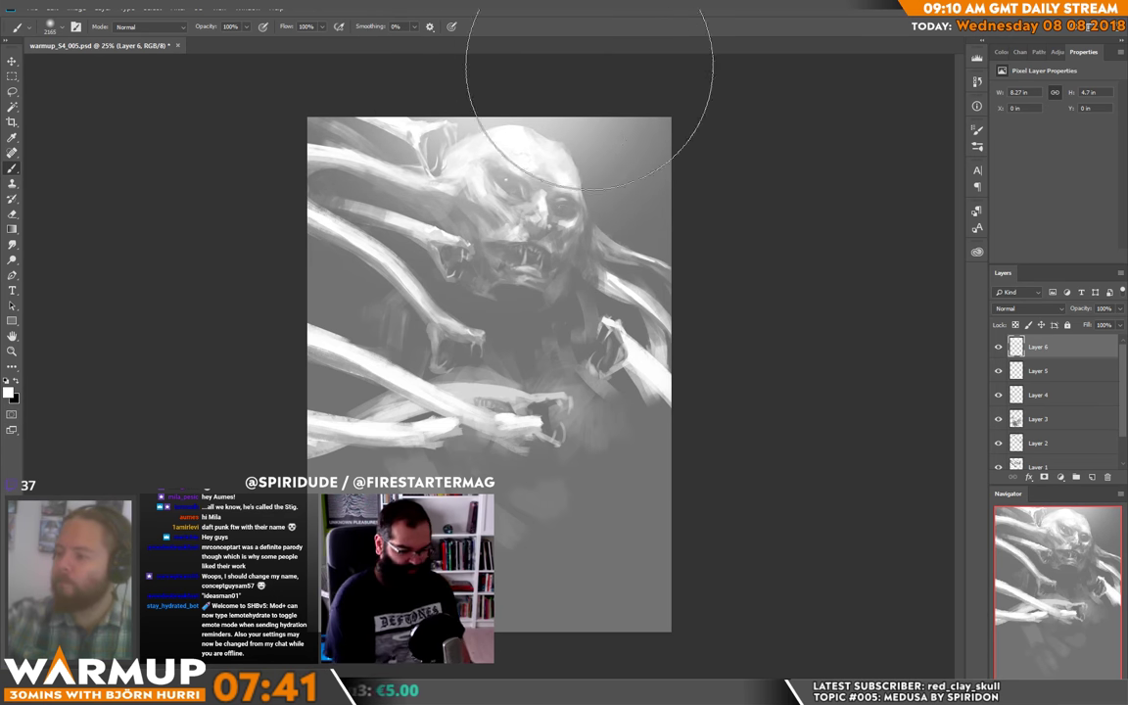
drag(801, 378, 609, 516)
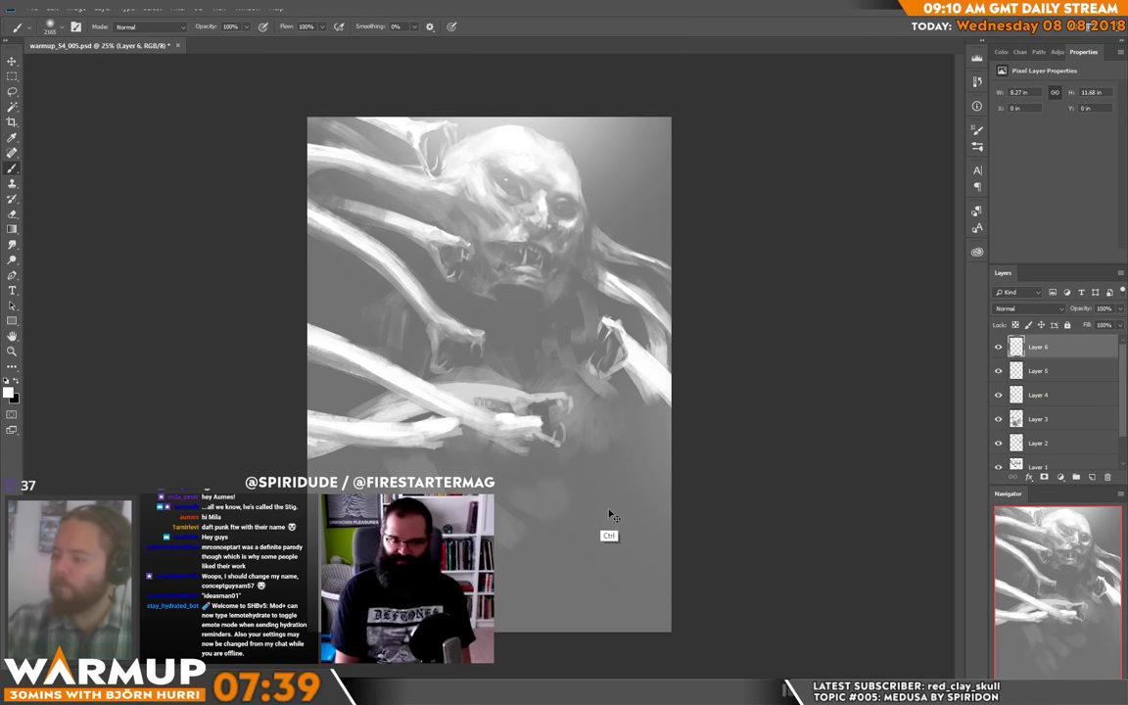
key(ctrl+z)
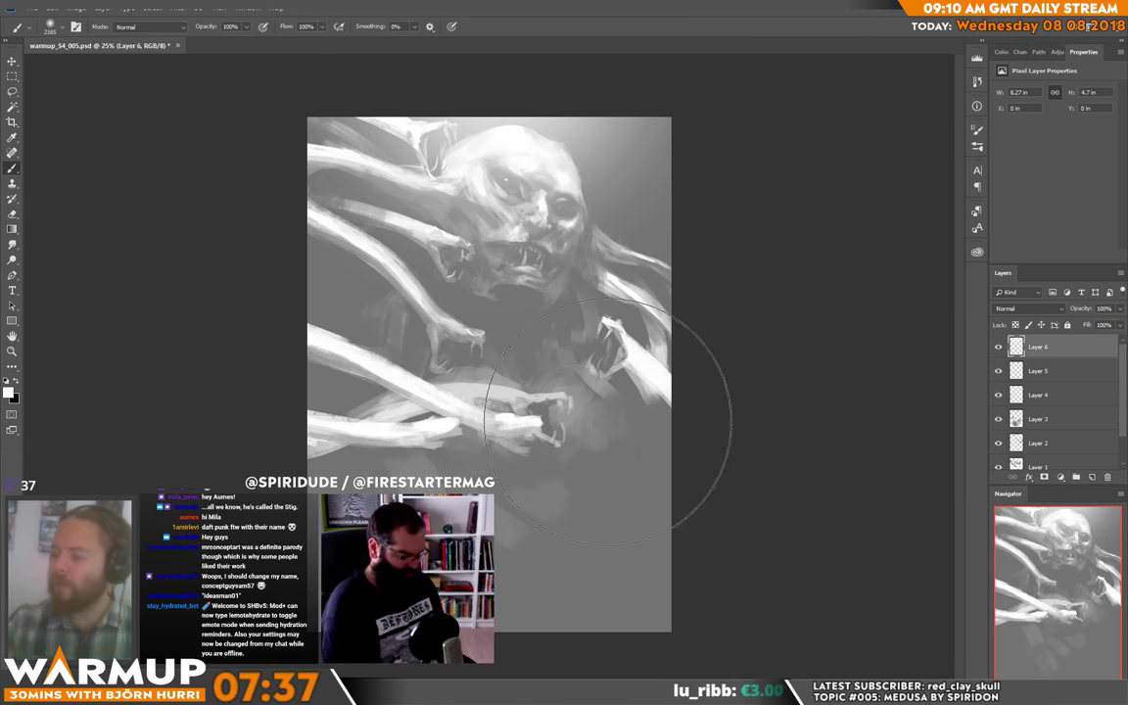
Step: Paint soft light haze strokes across the upper right of the canvas
right_click(602, 414)
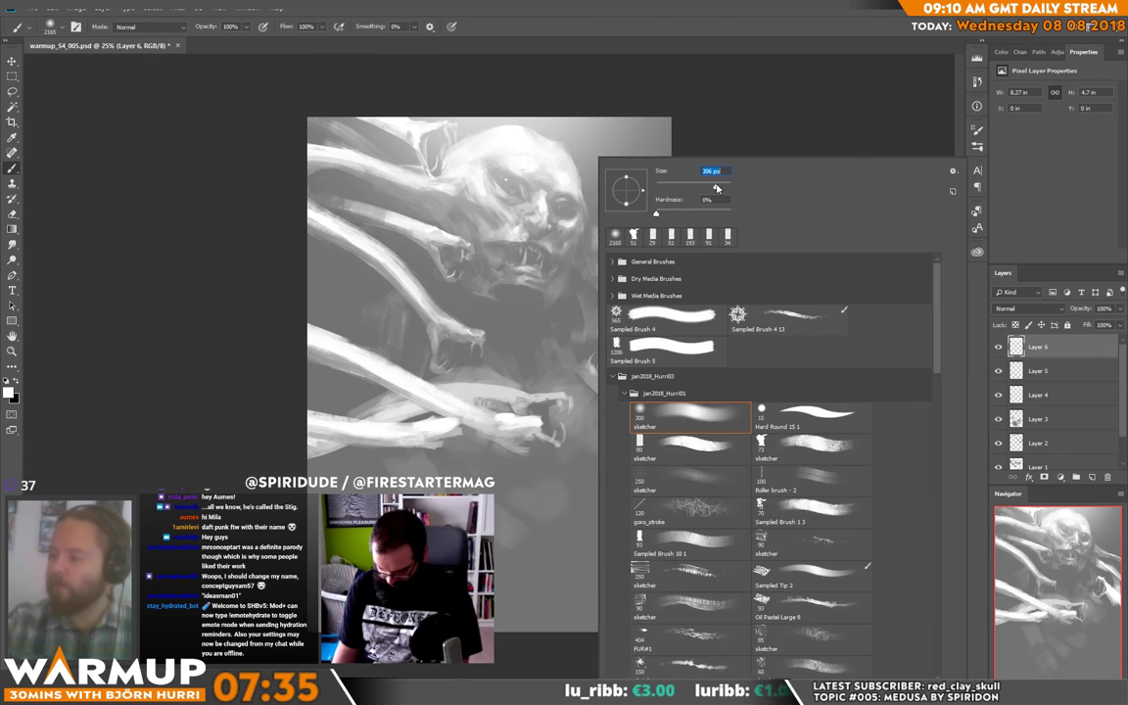
key(Return)
drag(778, 116, 649, 353)
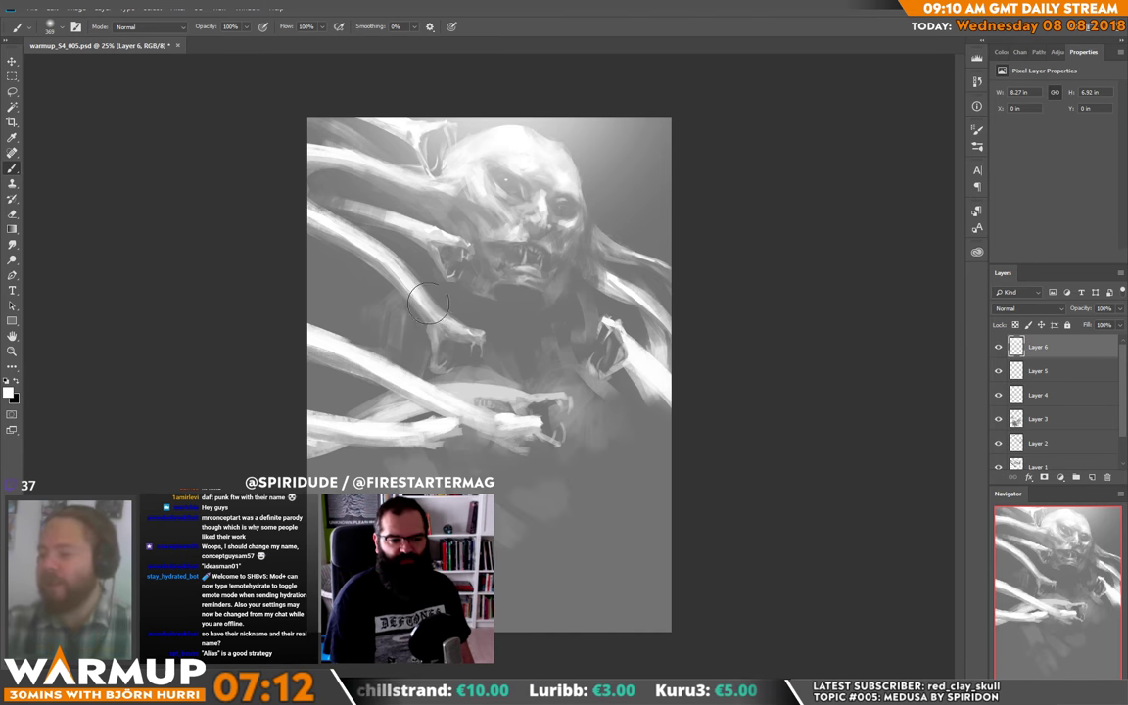
Step: Shrink the brush to 88 px, add a small soft stroke and sample a mid grey
right_click(357, 328)
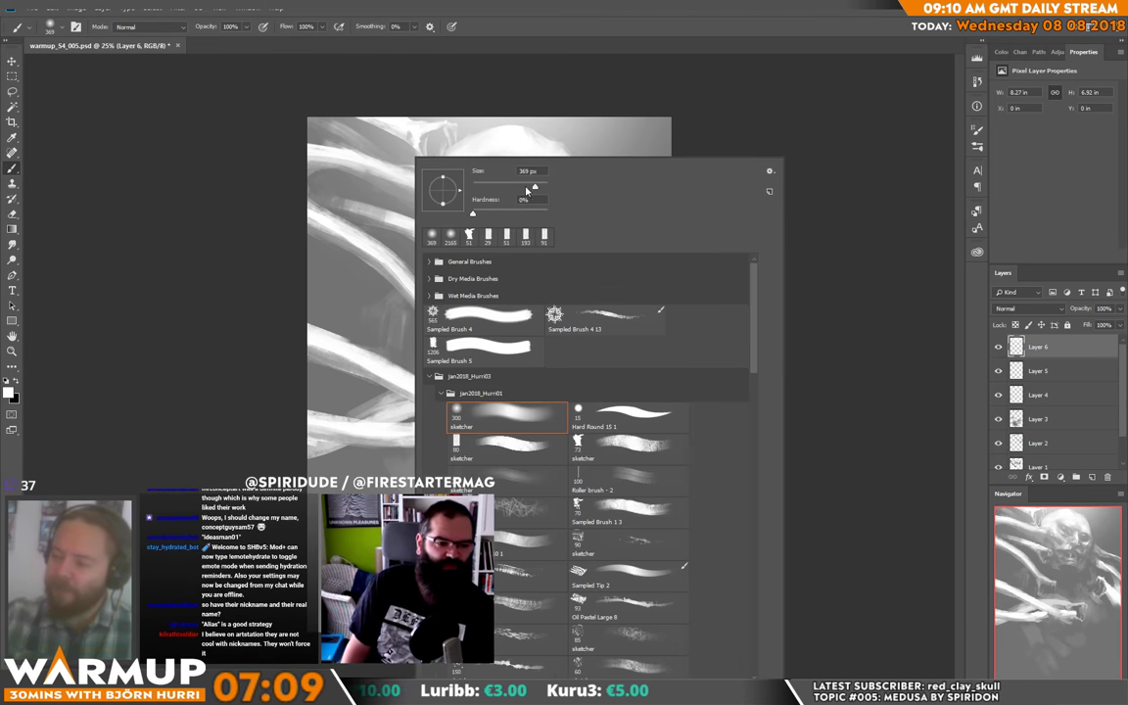
click(243, 290)
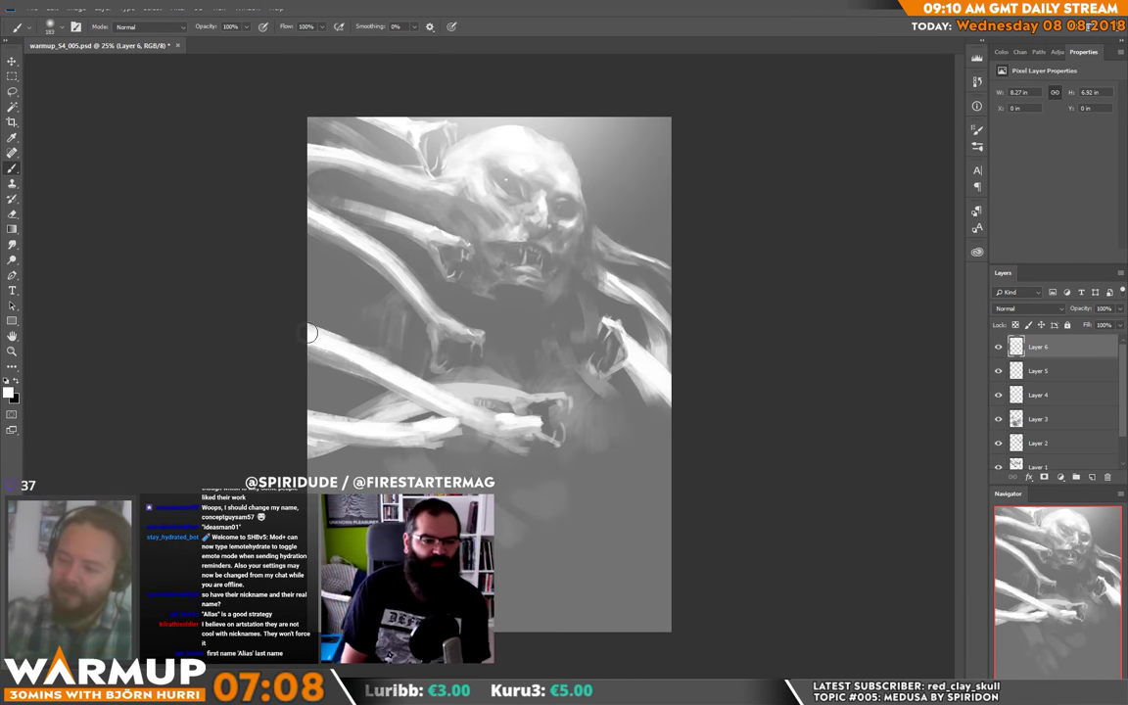
right_click(409, 355)
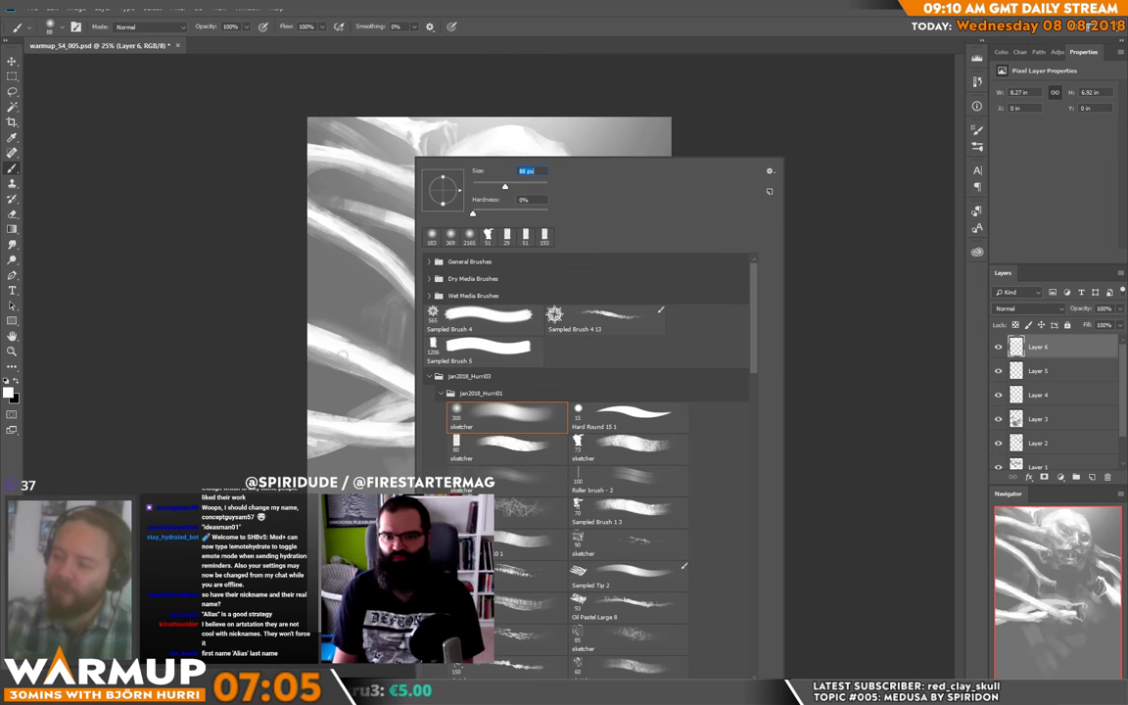
click(344, 355)
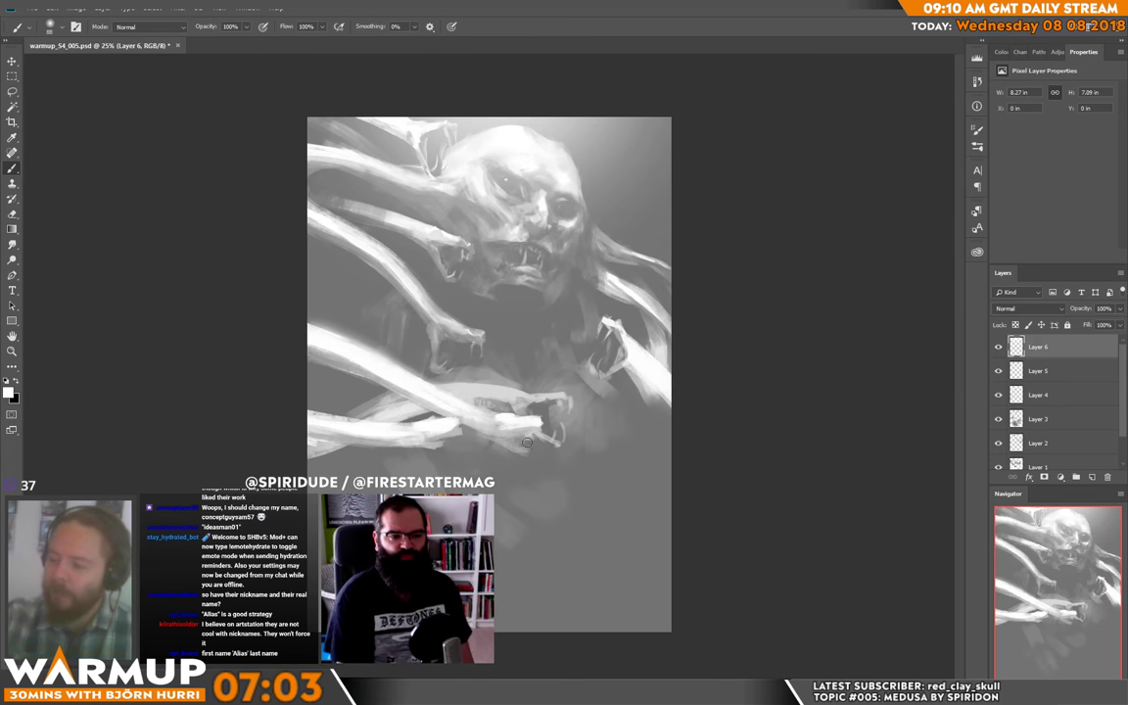
drag(327, 386, 308, 412)
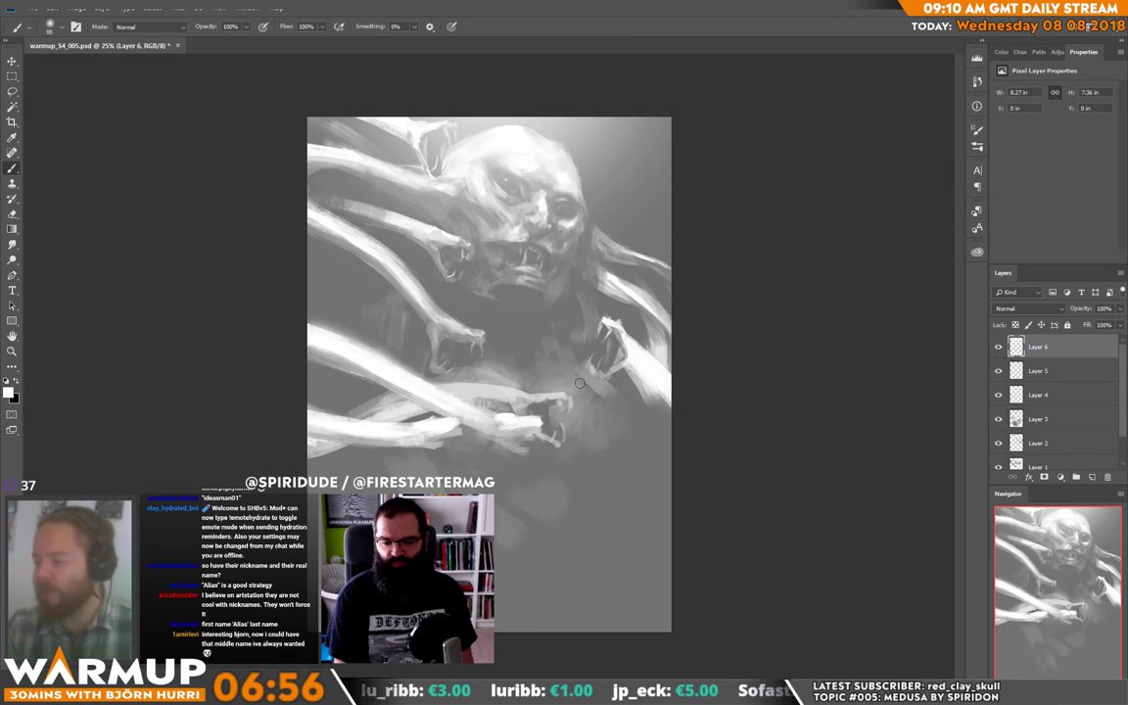
alt+click(548, 377)
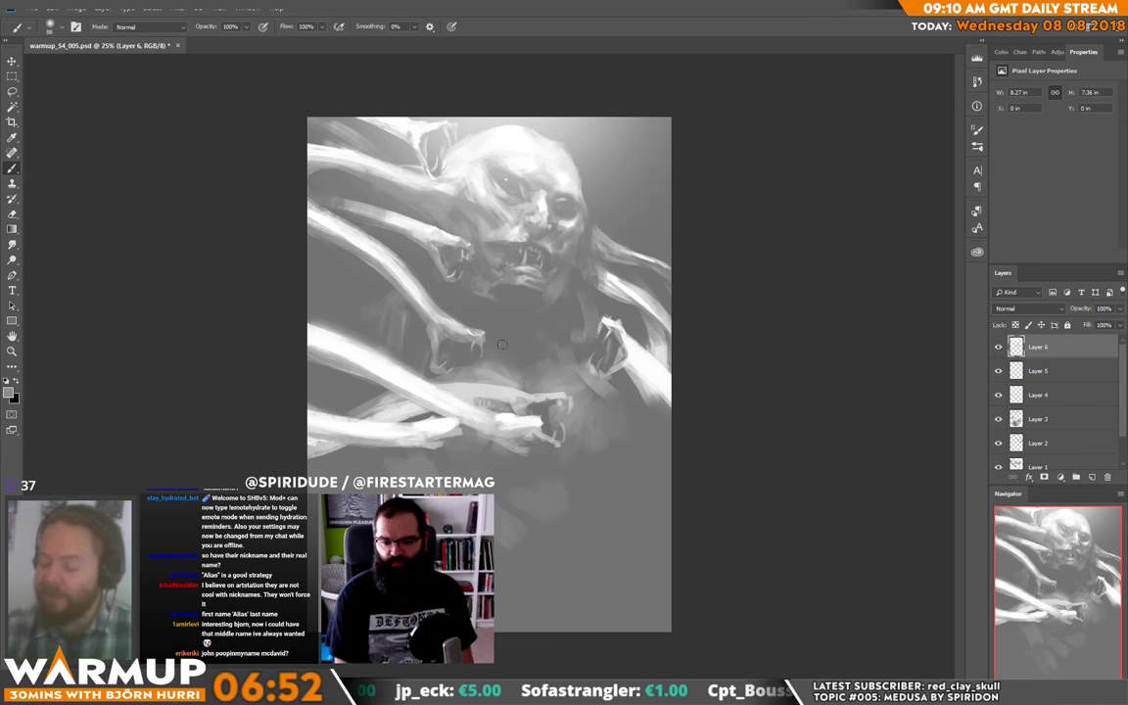
right_click(613, 280)
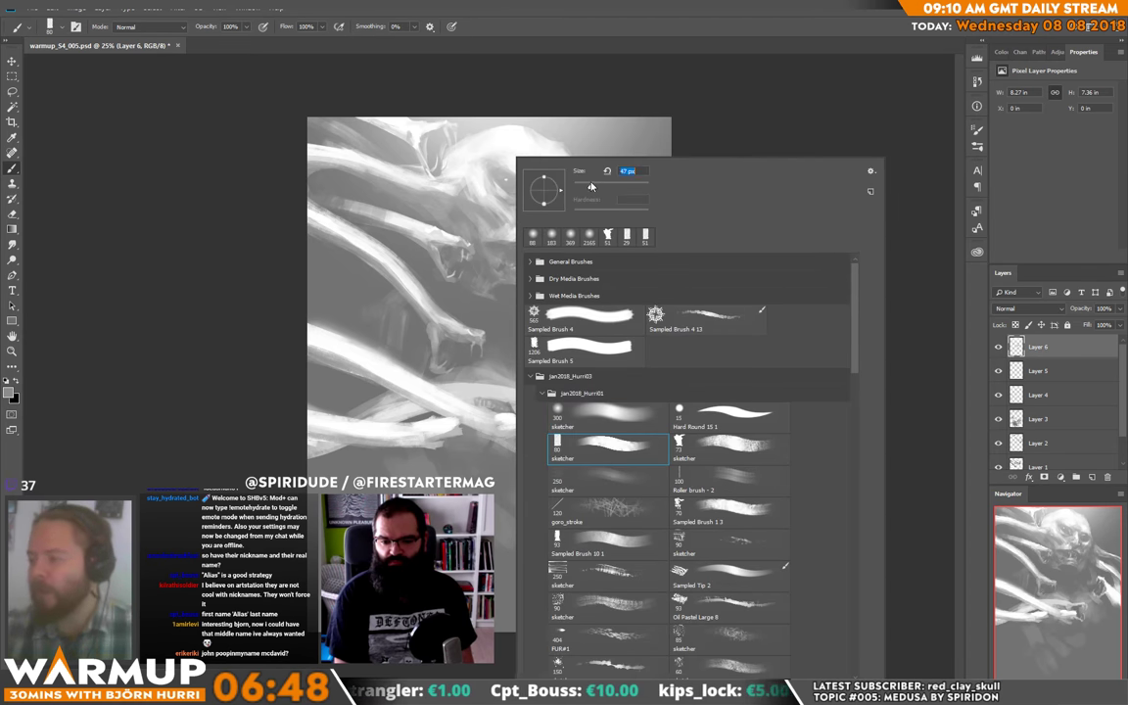
Step: With the smaller sketcher brush, paint face details using greys sampled from the skull and canvas
alt+click(498, 262)
alt+click(480, 245)
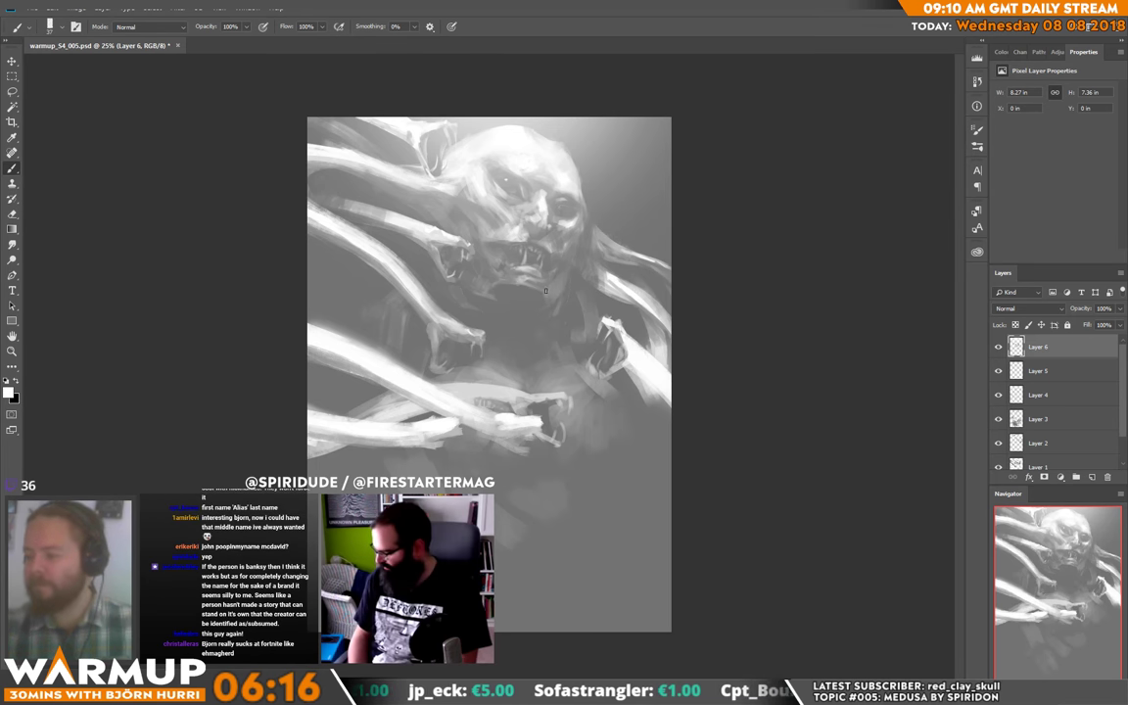
alt+click(548, 303)
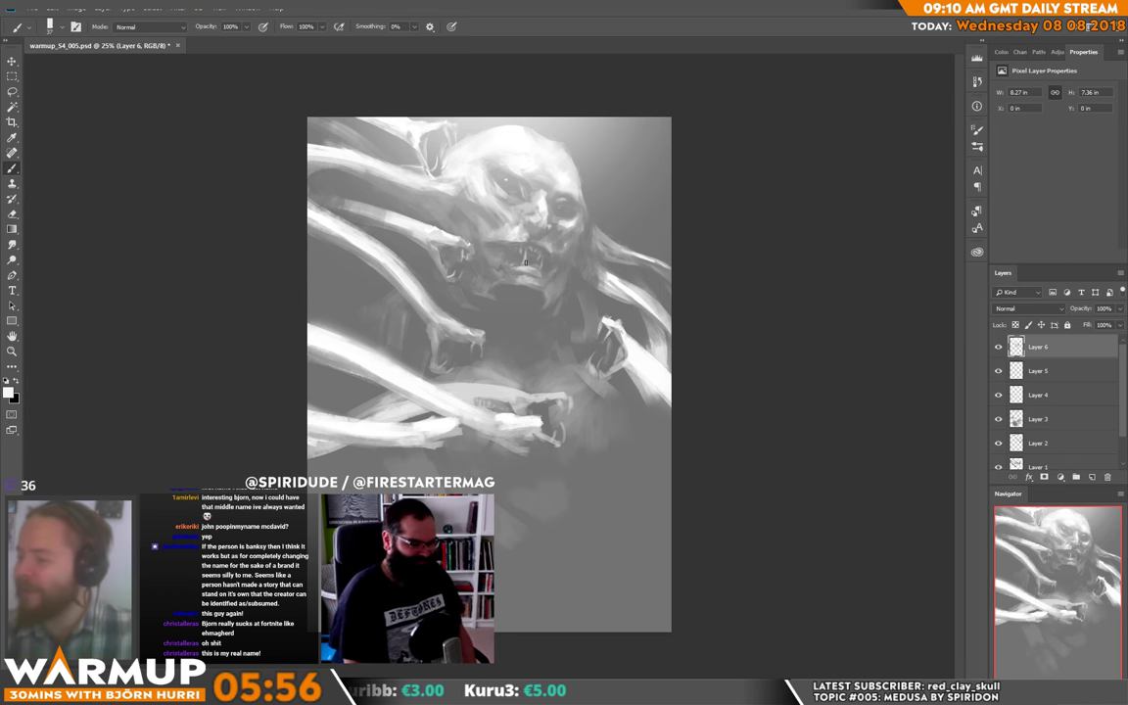
right_click(525, 235)
click(508, 265)
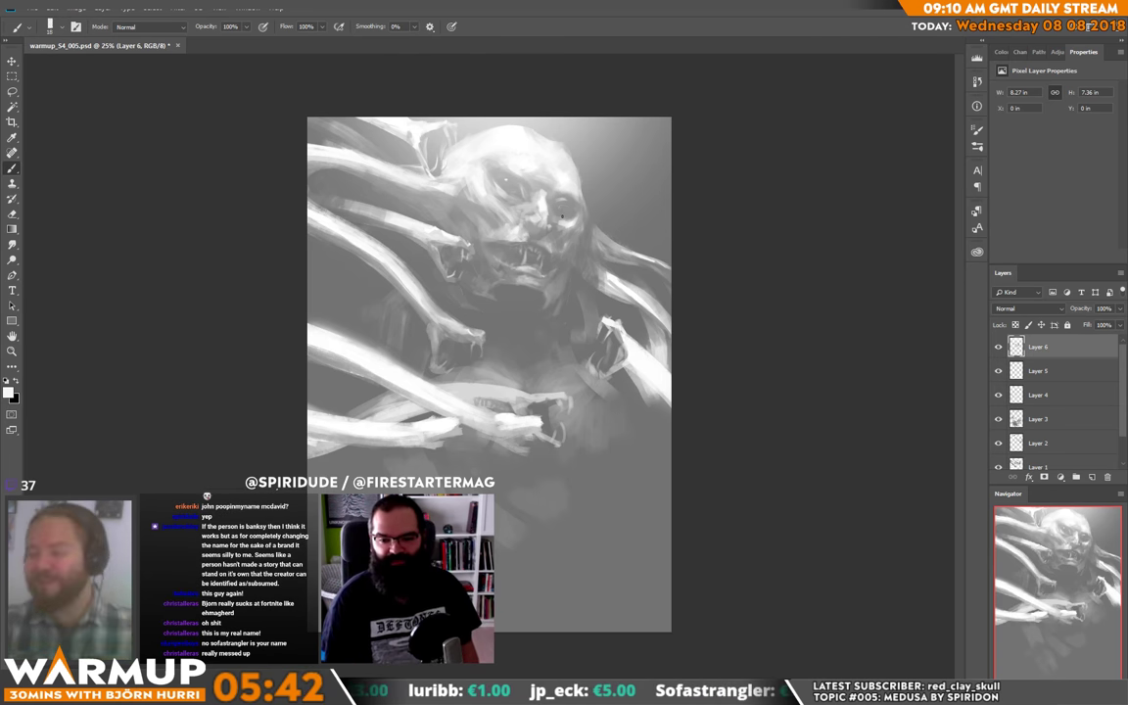
alt+click(488, 255)
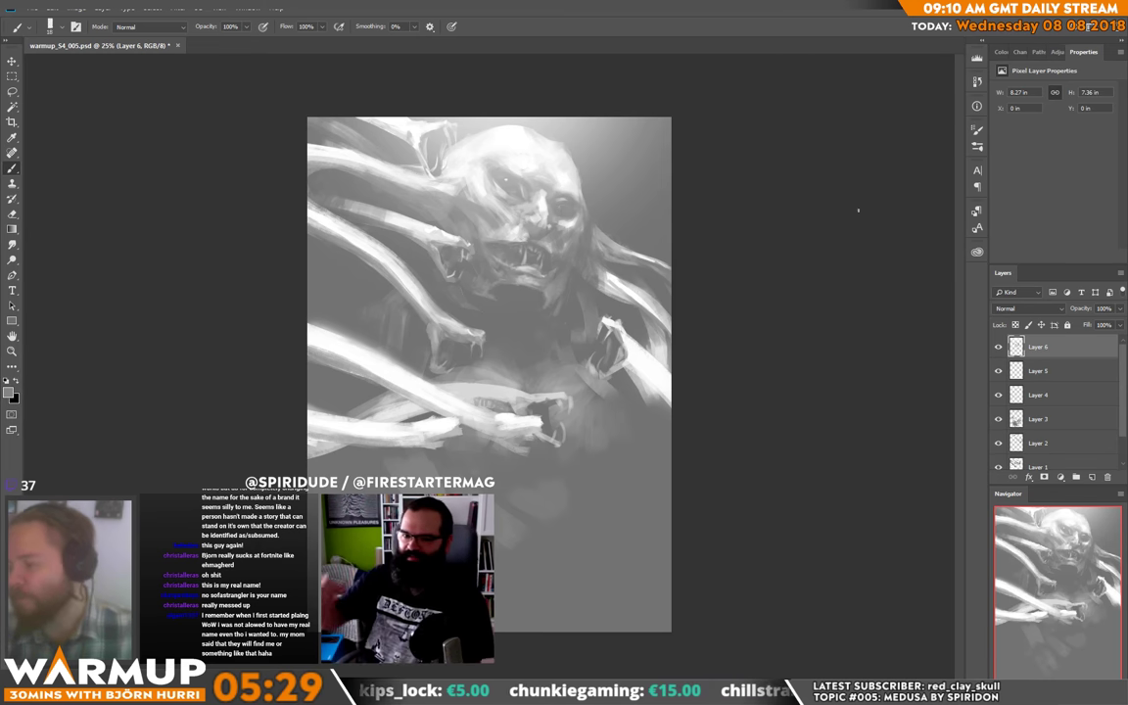
alt+click(480, 233)
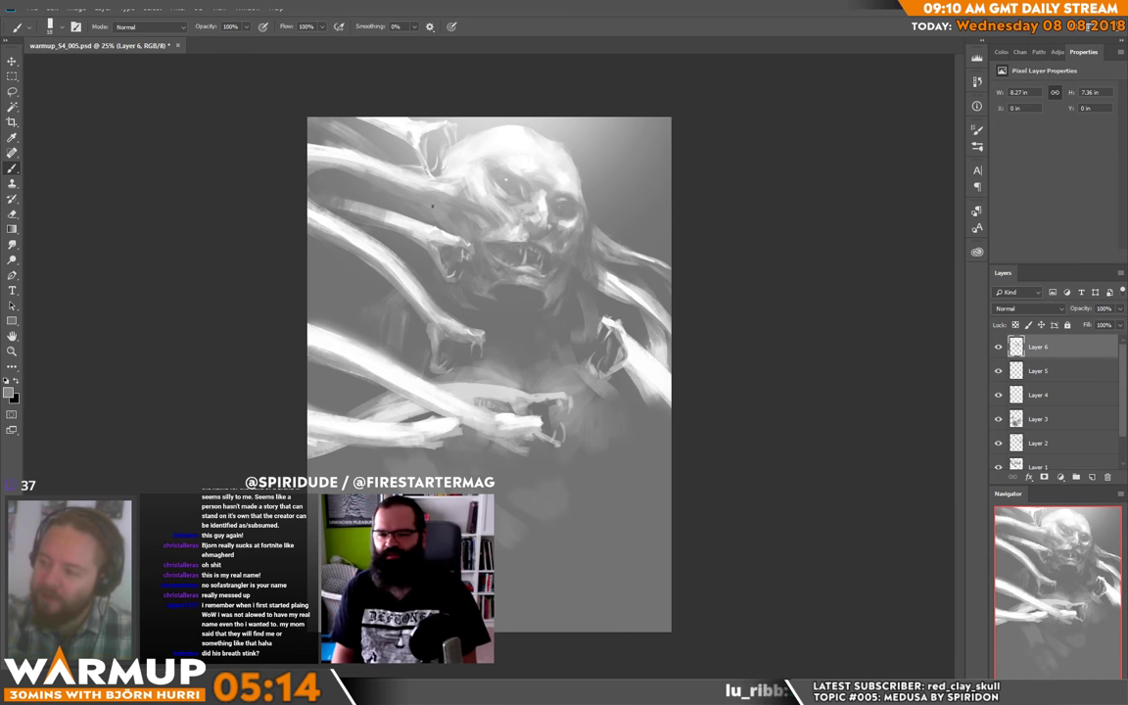
Step: Reduce the brush to 37 px and refine the face with sampled light, grey and near-white tones
right_click(450, 203)
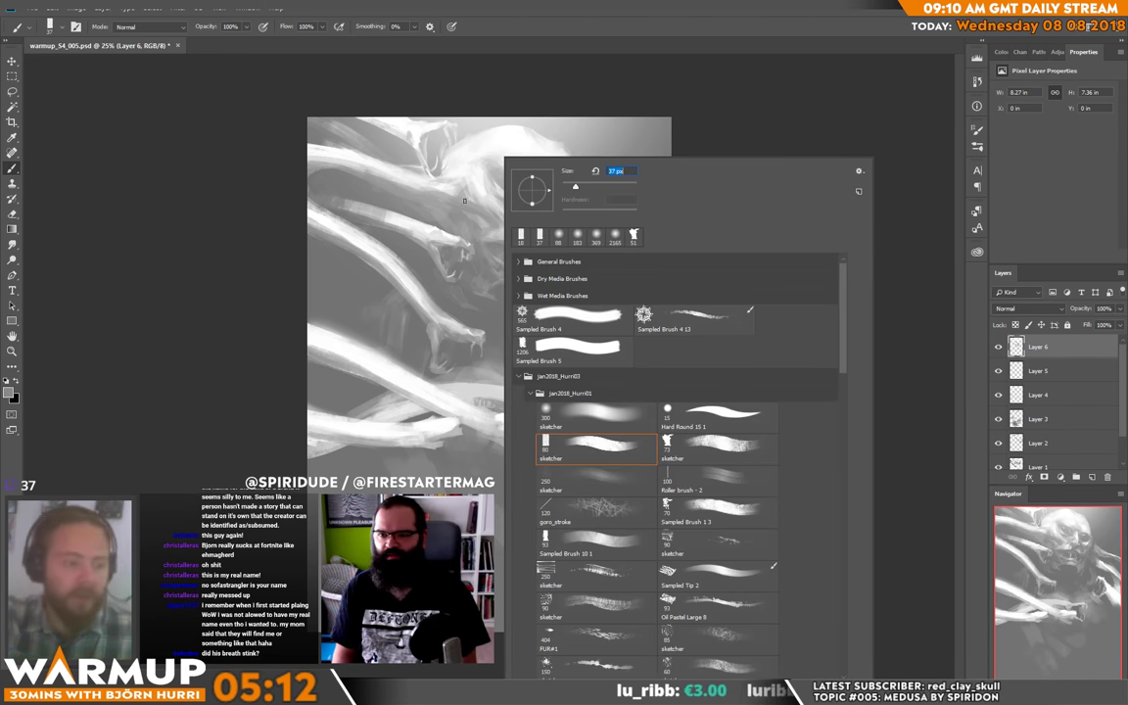
key(Escape)
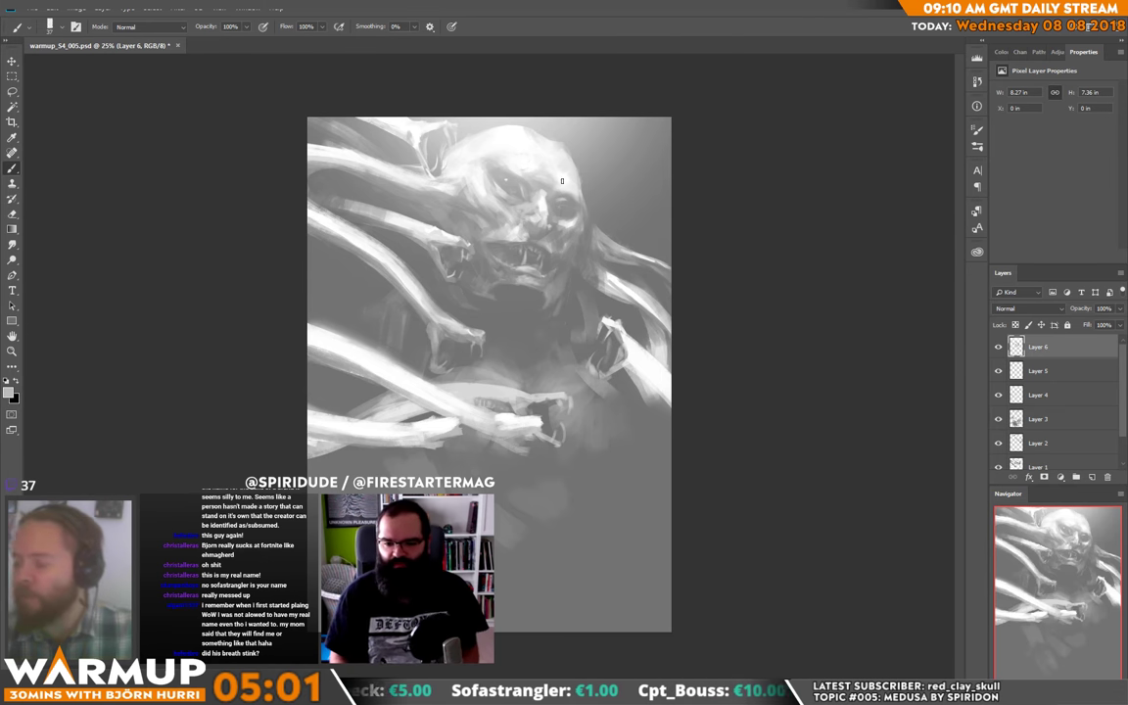
alt+click(562, 234)
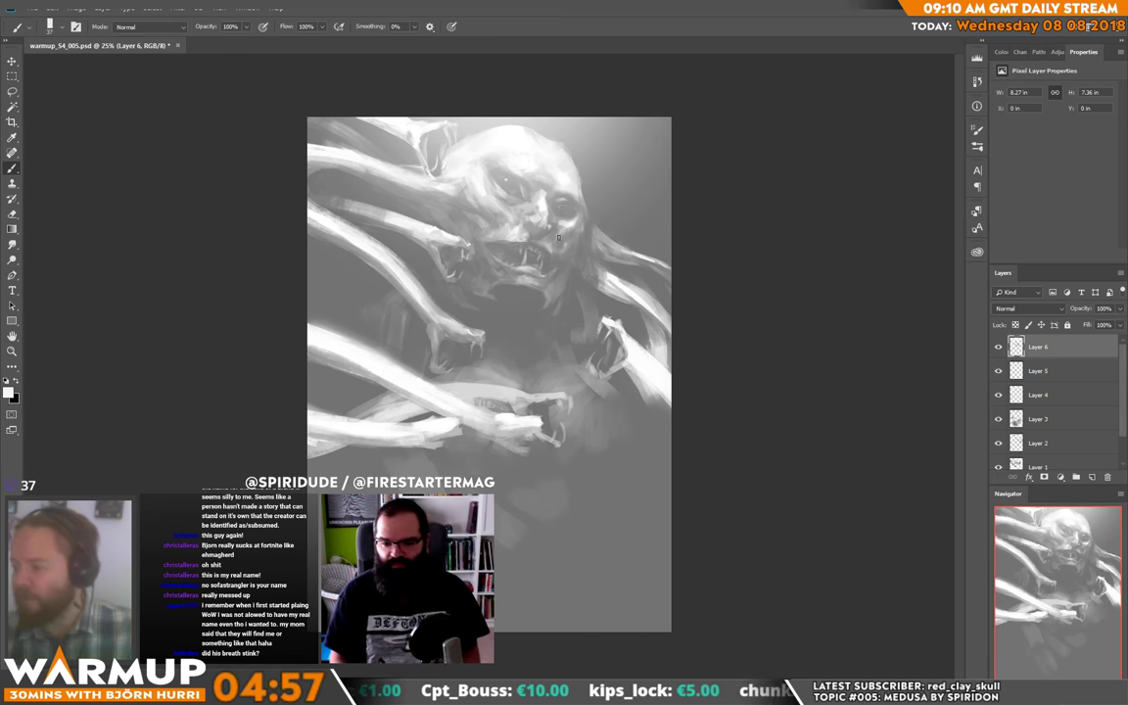
alt+click(562, 234)
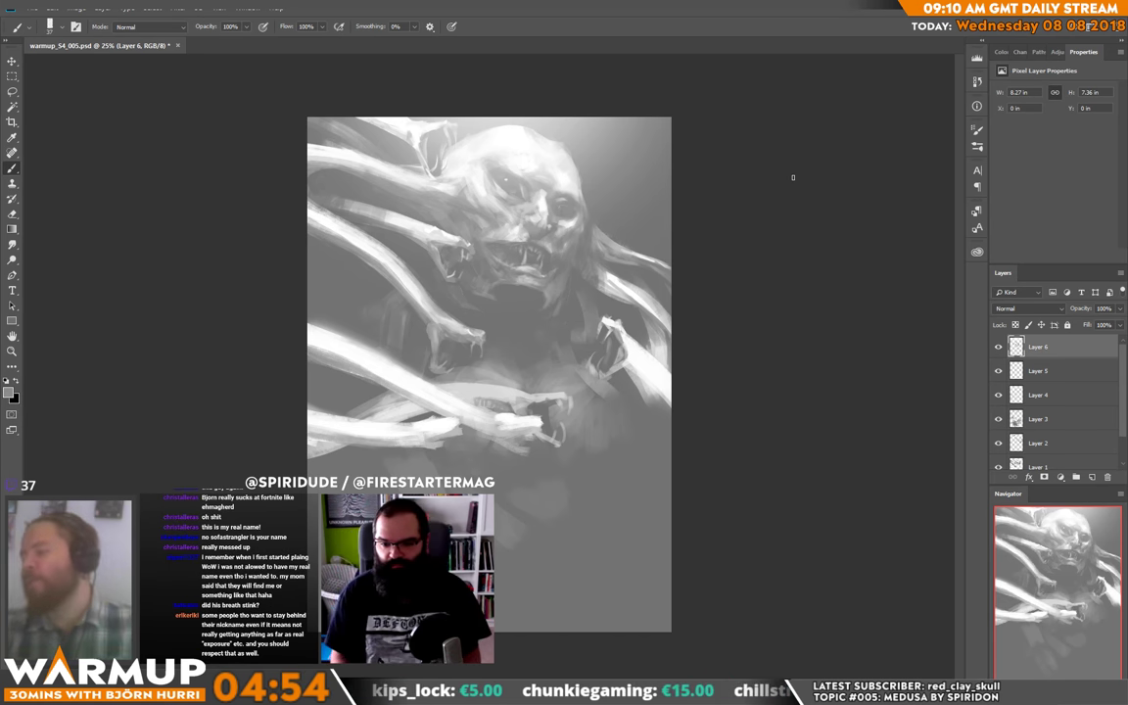
alt+click(538, 224)
alt+click(537, 215)
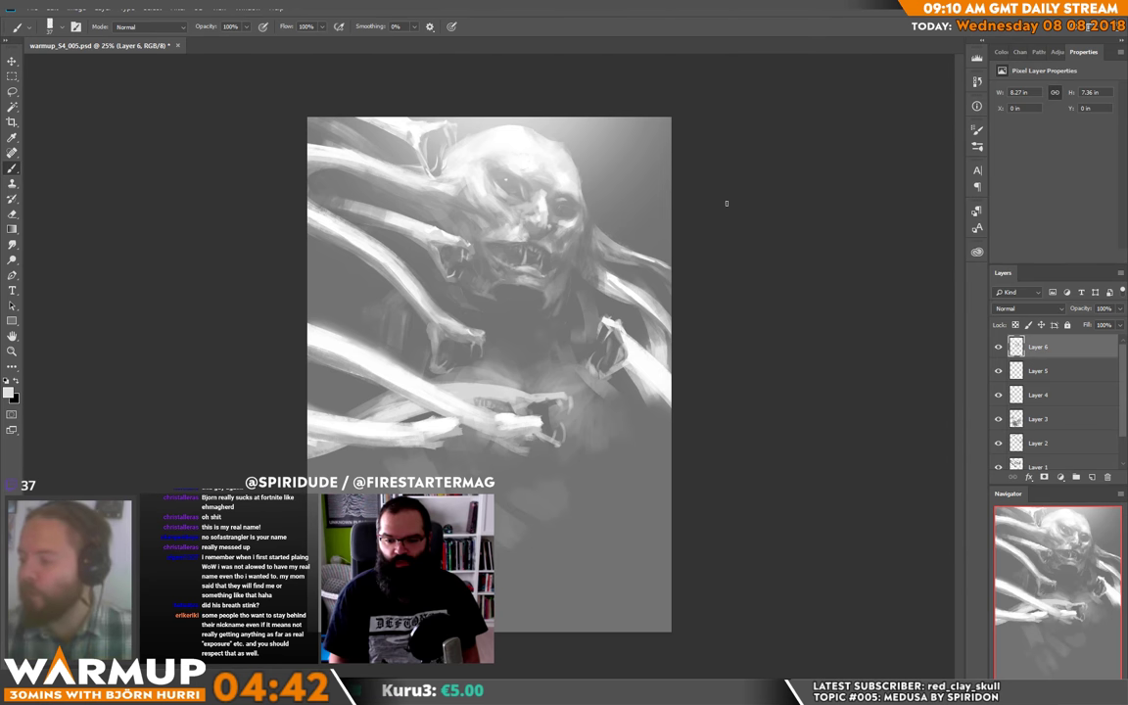
right_click(563, 159)
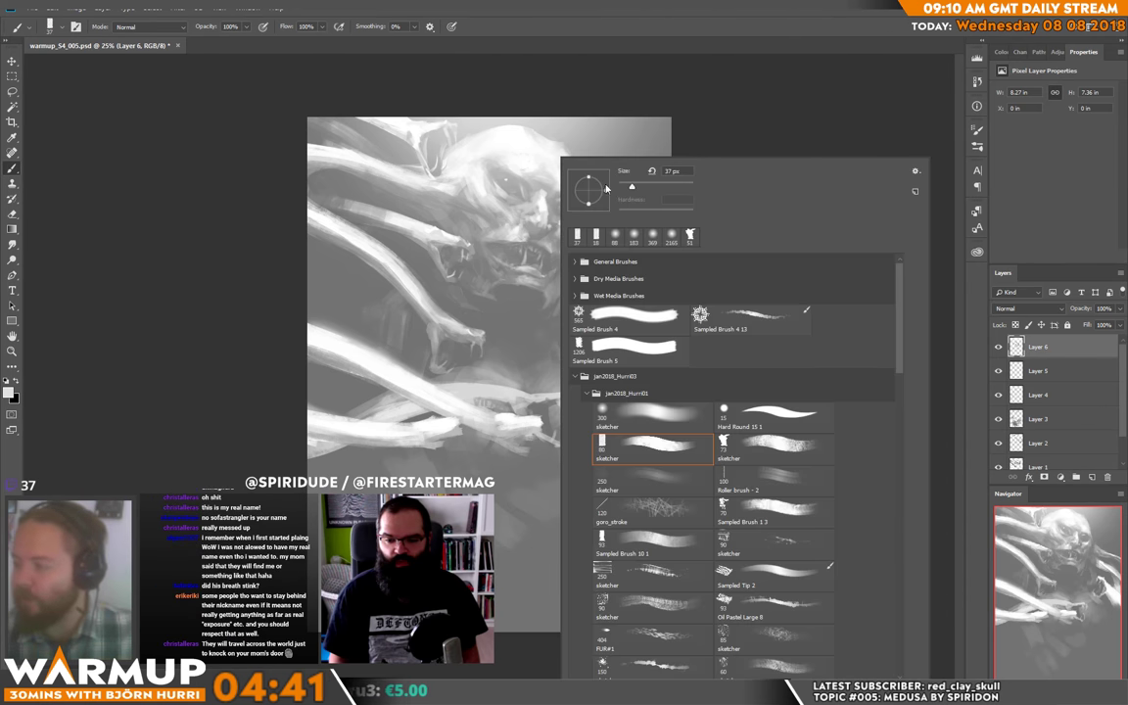
Step: Set the brush to 21 px for fine highlights around the nose and eye sockets
click(531, 232)
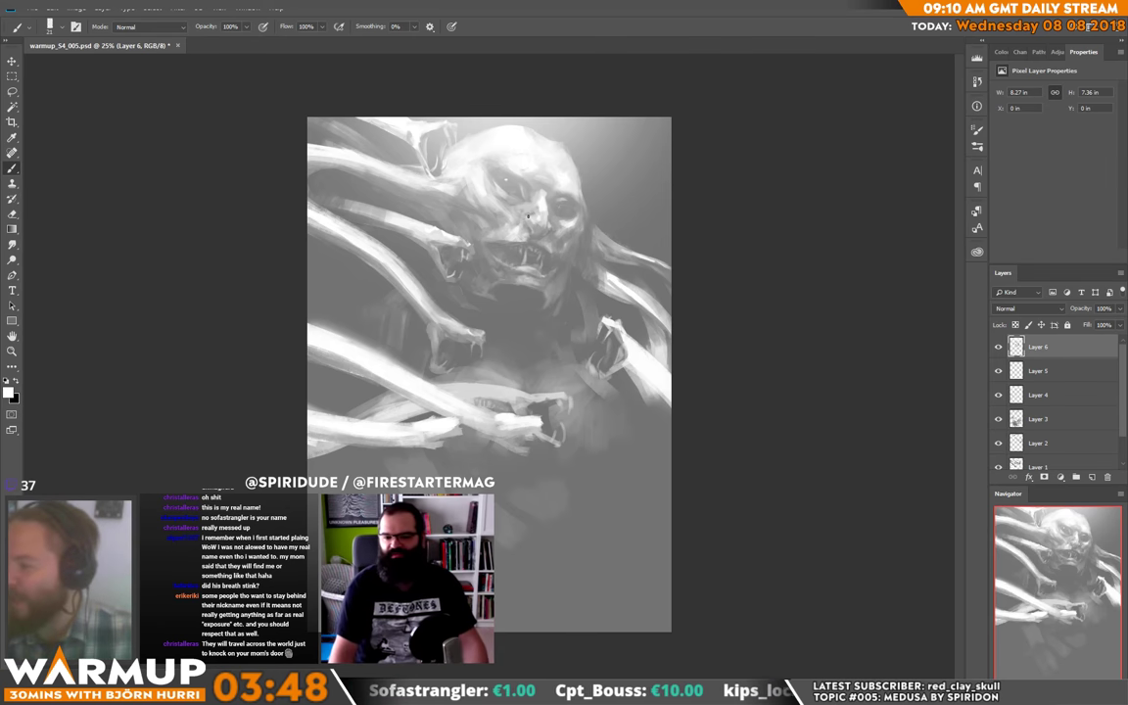
Step: Darken and reshape the skull's nose using sampled white, light grey and mid grey strokes
alt+click(529, 216)
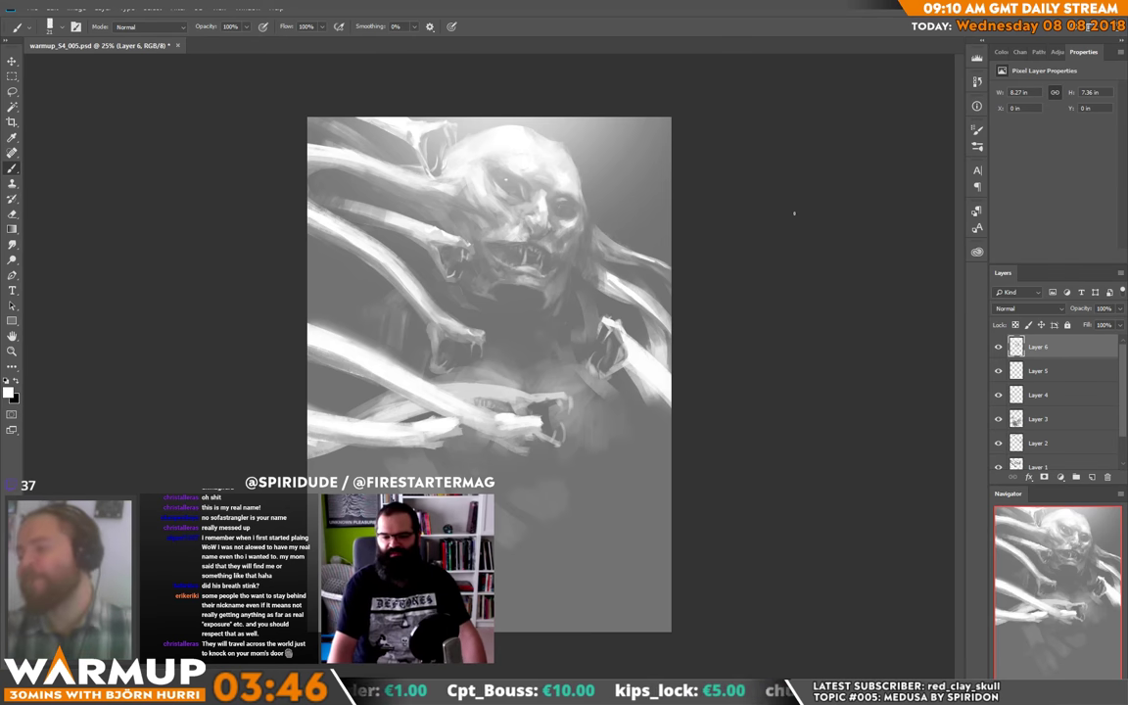
drag(534, 214, 535, 225)
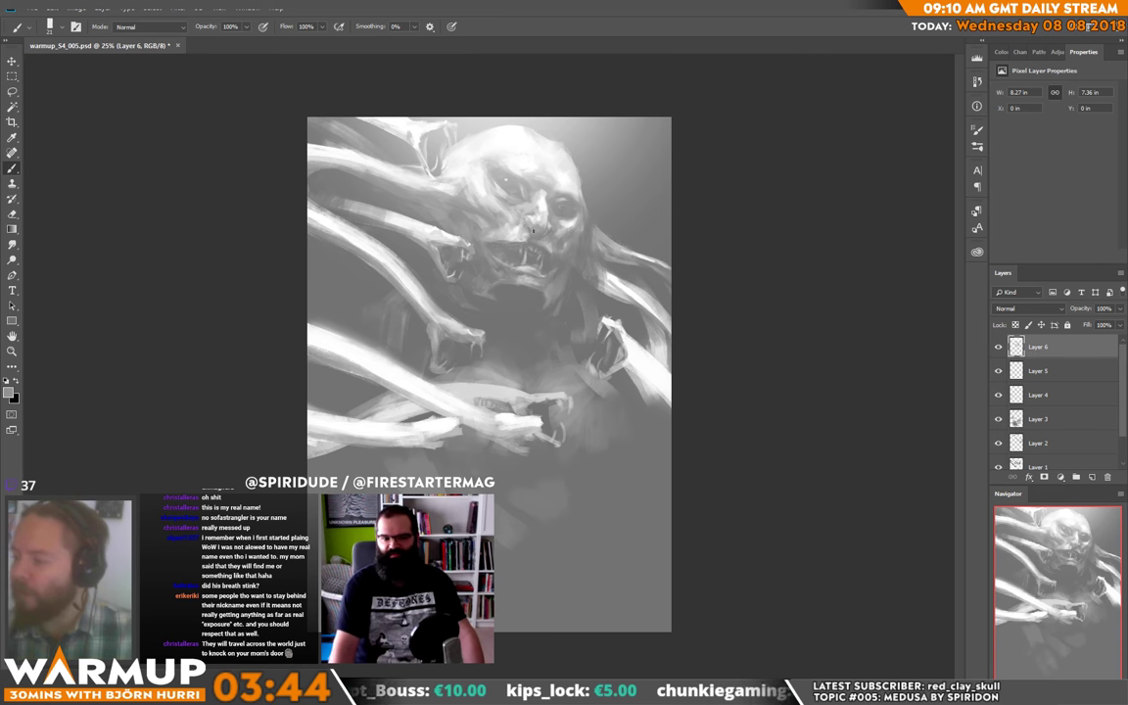
alt+click(533, 224)
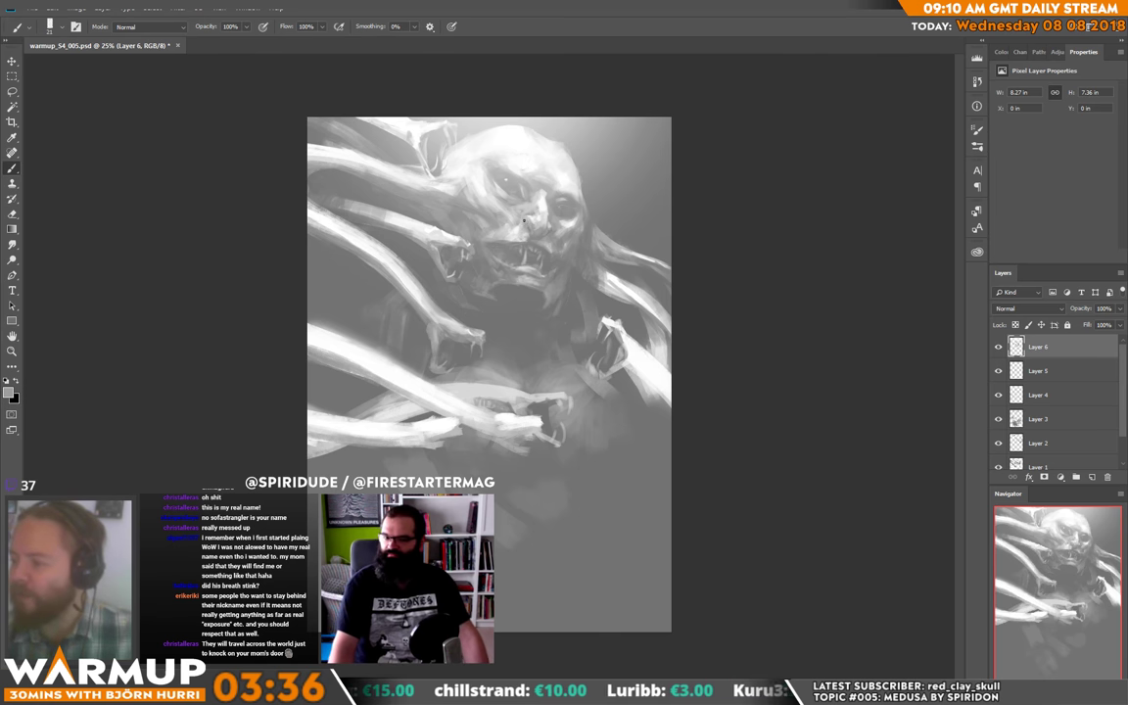
alt+click(530, 216)
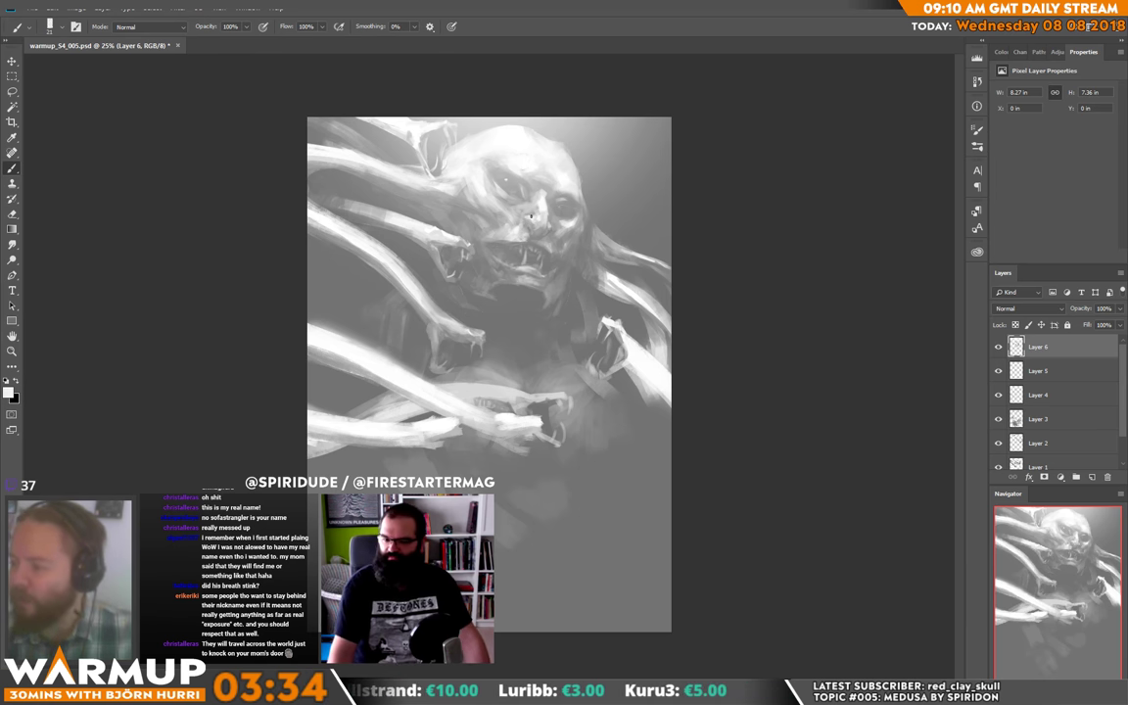
alt+click(522, 222)
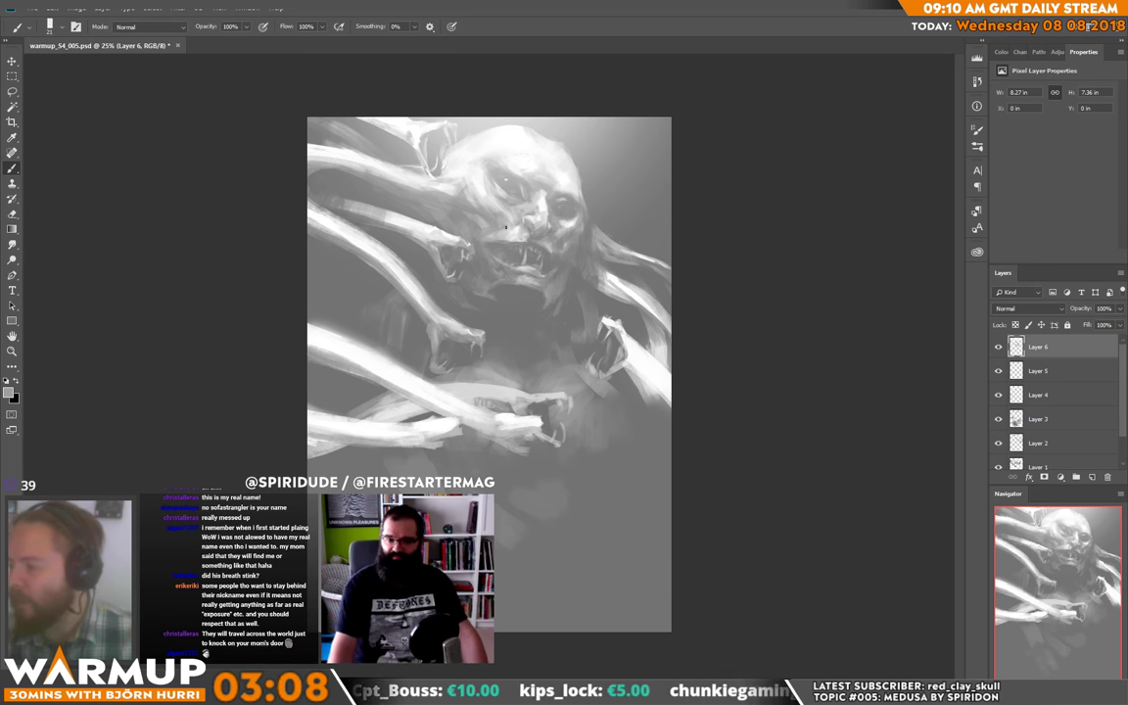
alt+click(652, 206)
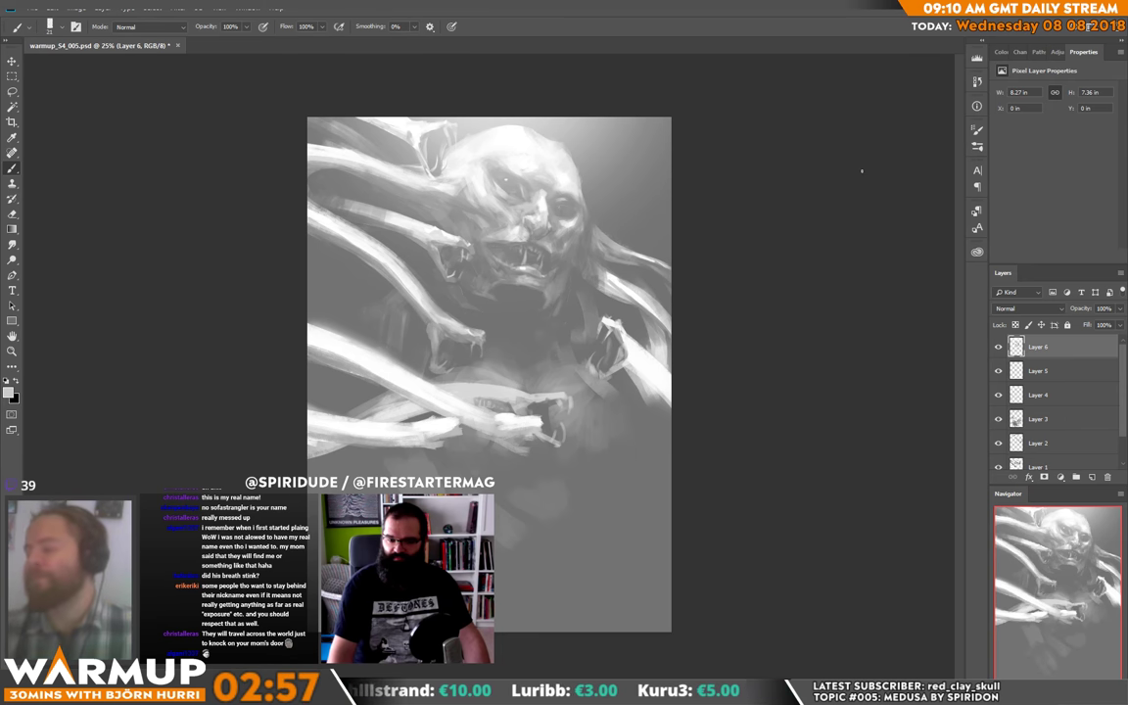
alt+click(492, 152)
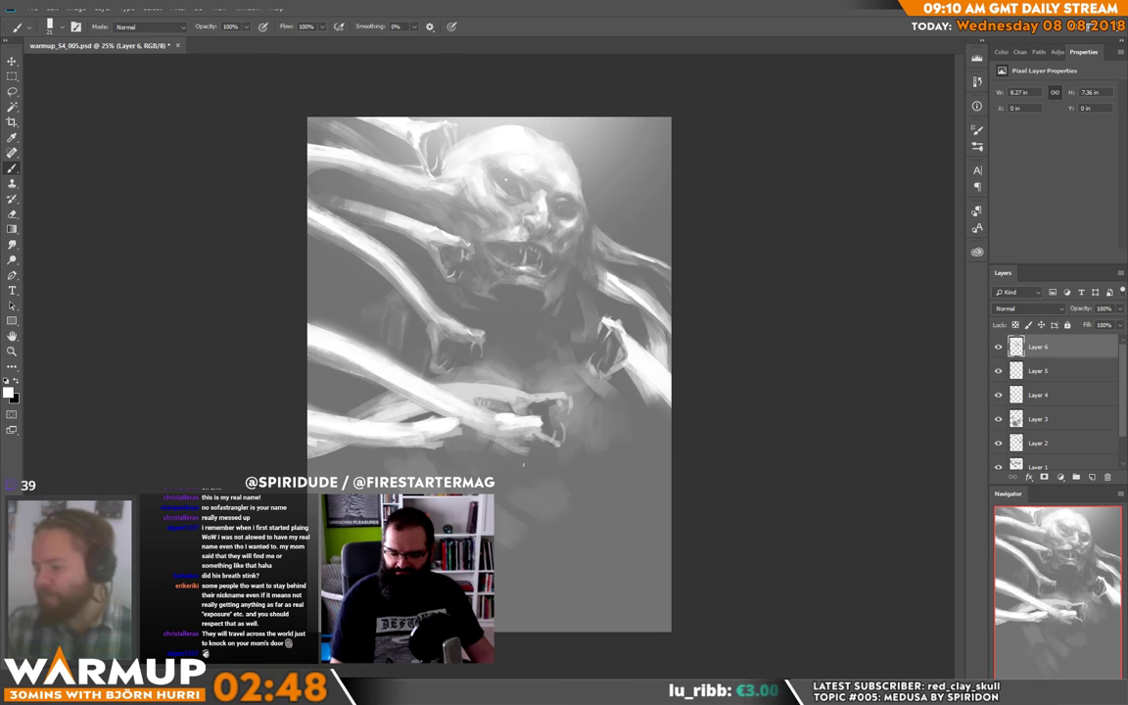
Step: Shade the lower torso with soft grey strokes, sampling a lighter grey from the canvas
right_click(534, 161)
key(Escape)
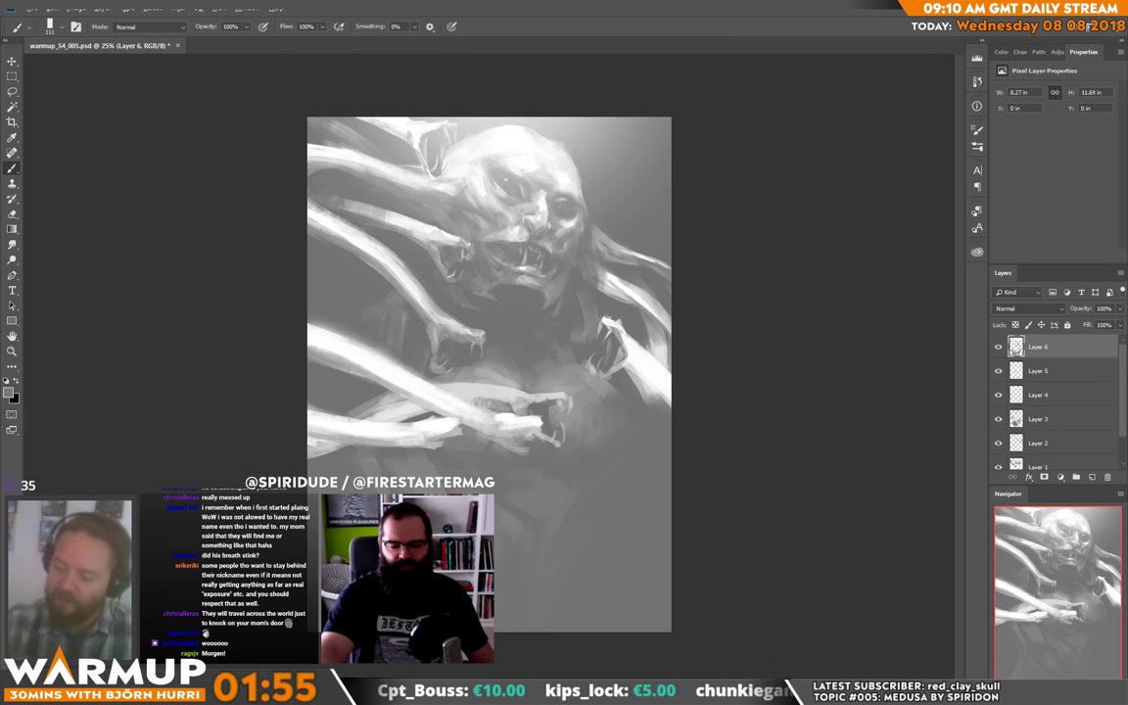
alt+click(372, 404)
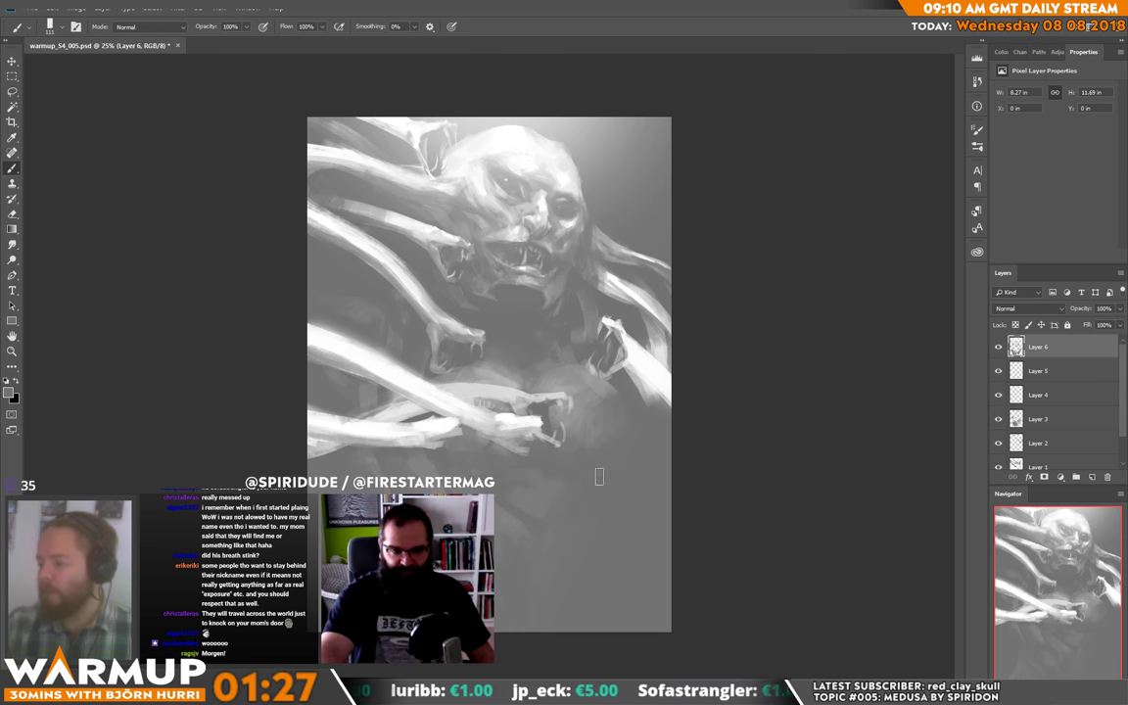
Step: Brighten the right-side limb and its tentacle with pale strokes, sampling white and several greys
right_click(586, 410)
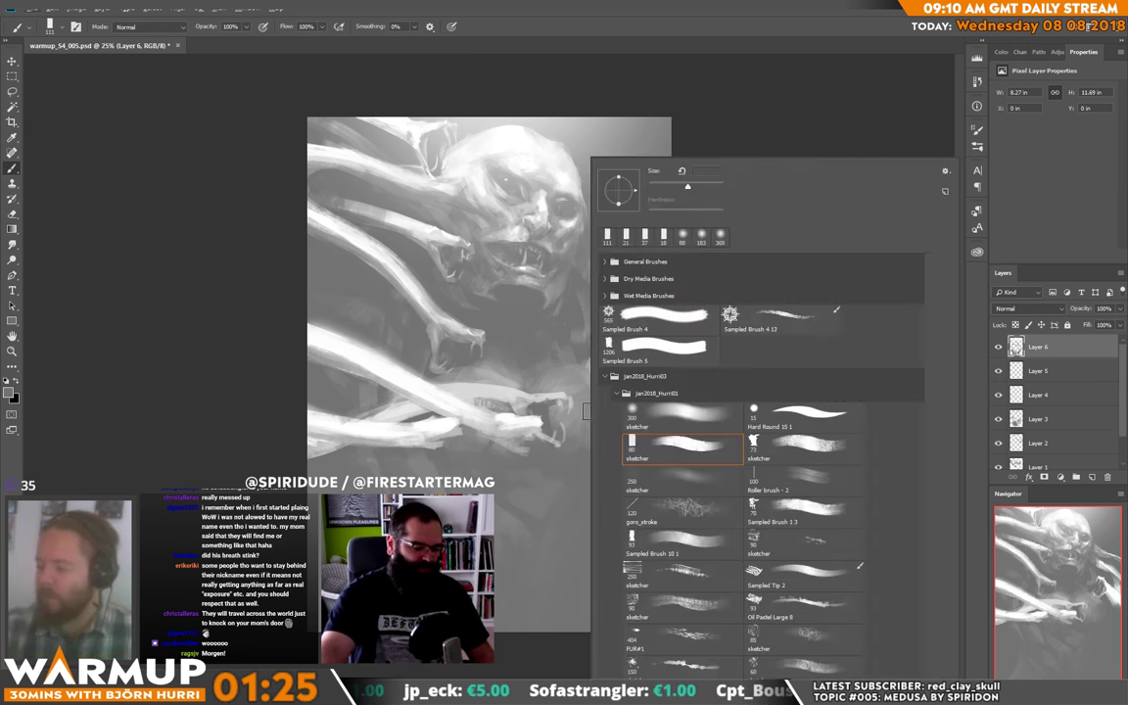
key(Escape)
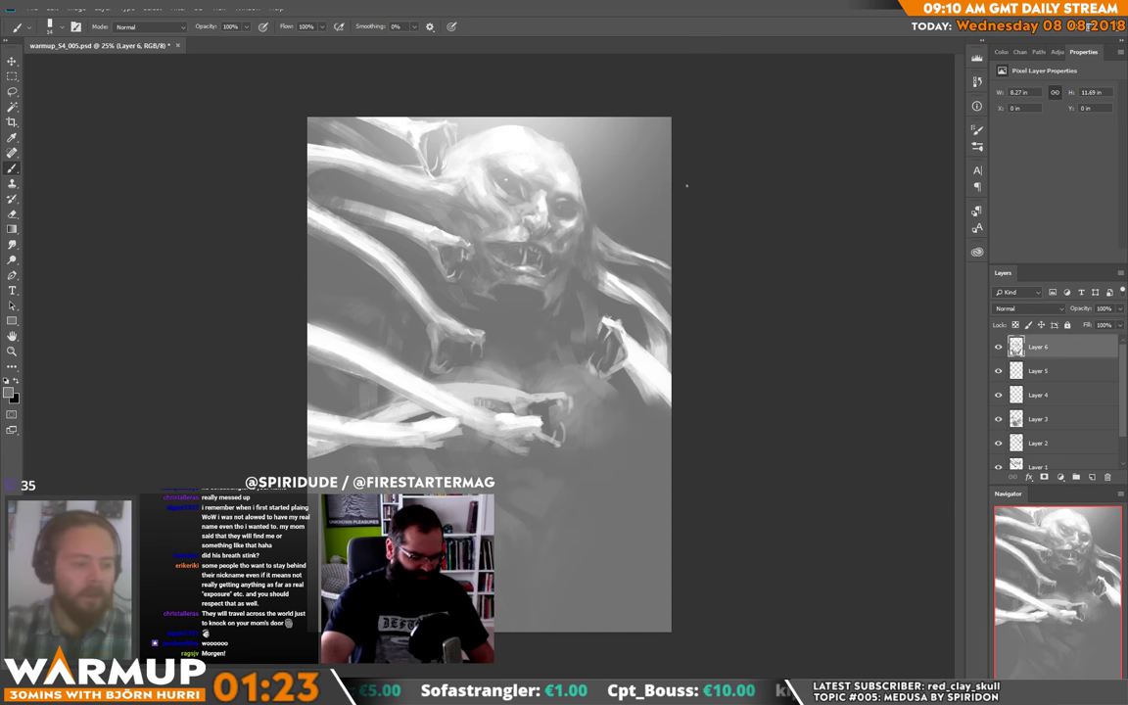
alt+click(520, 364)
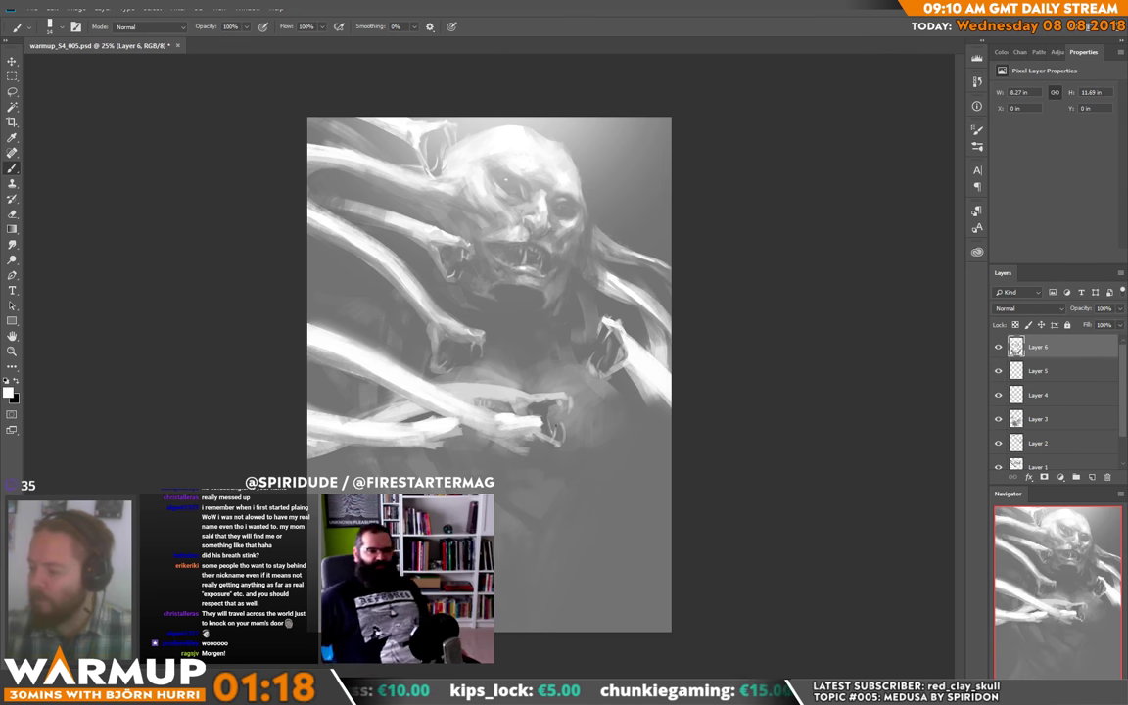
alt+click(556, 433)
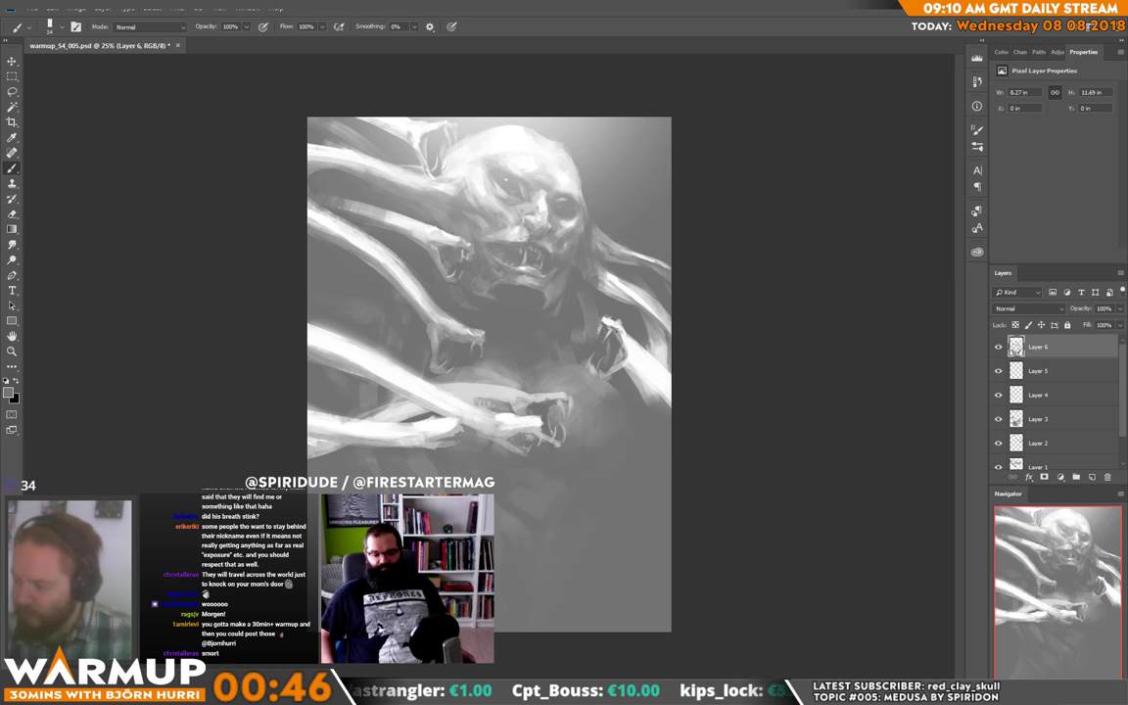
alt+click(552, 323)
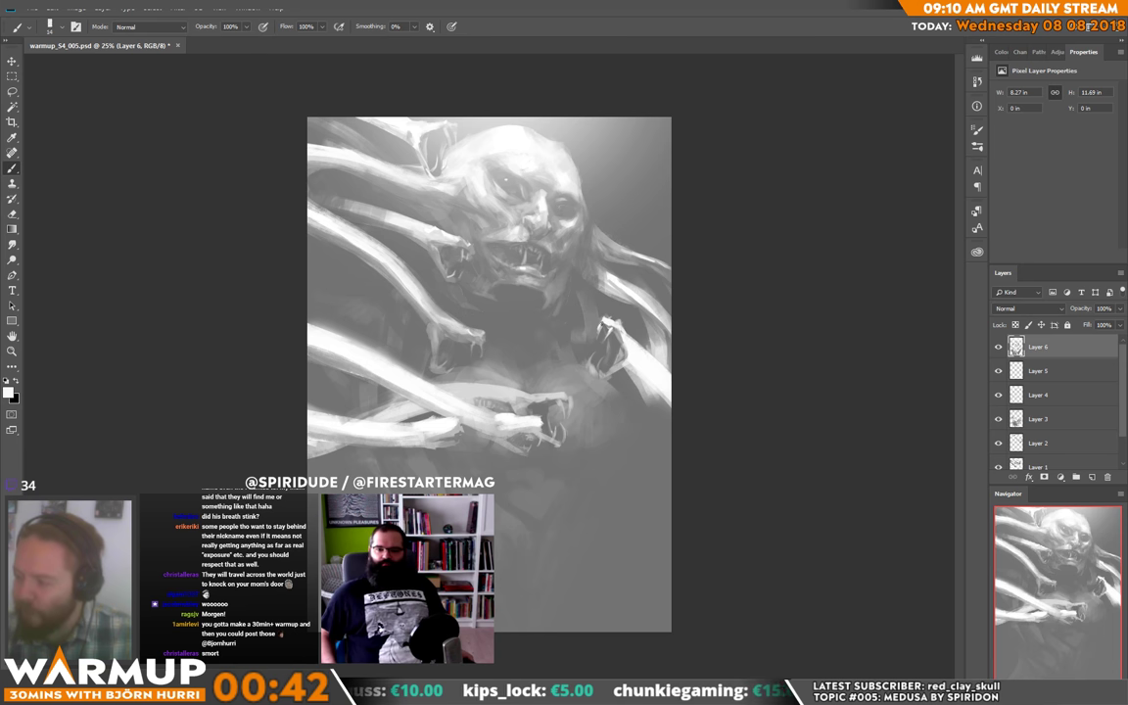
alt+click(540, 305)
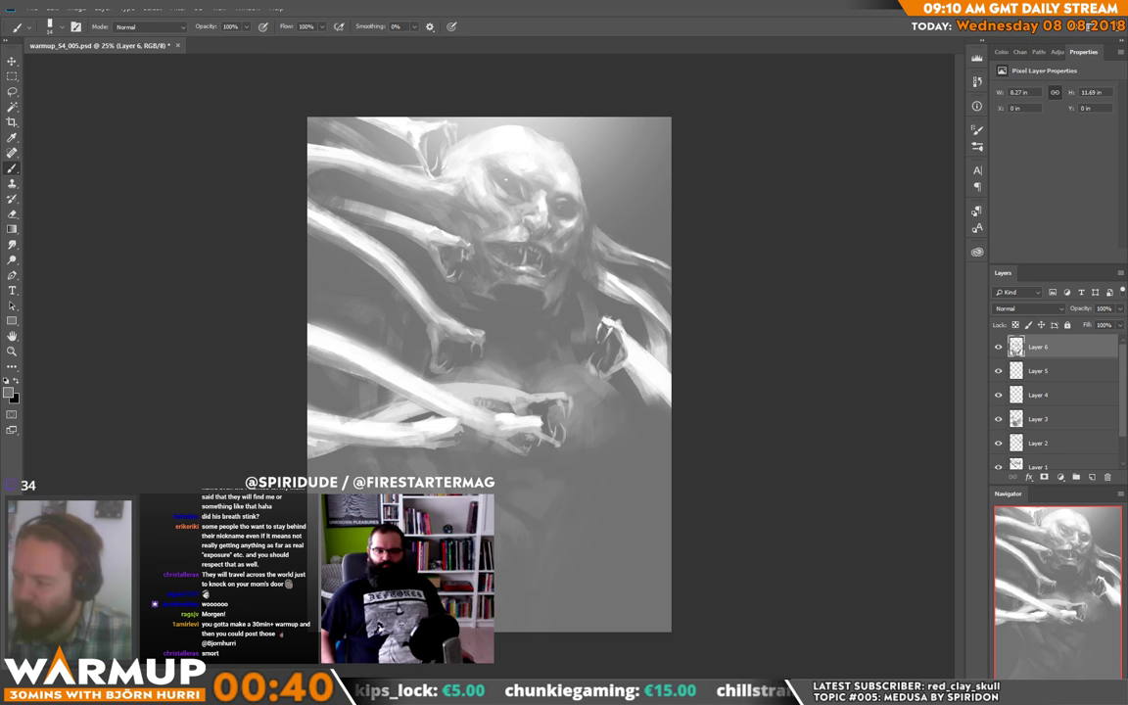
alt+click(562, 299)
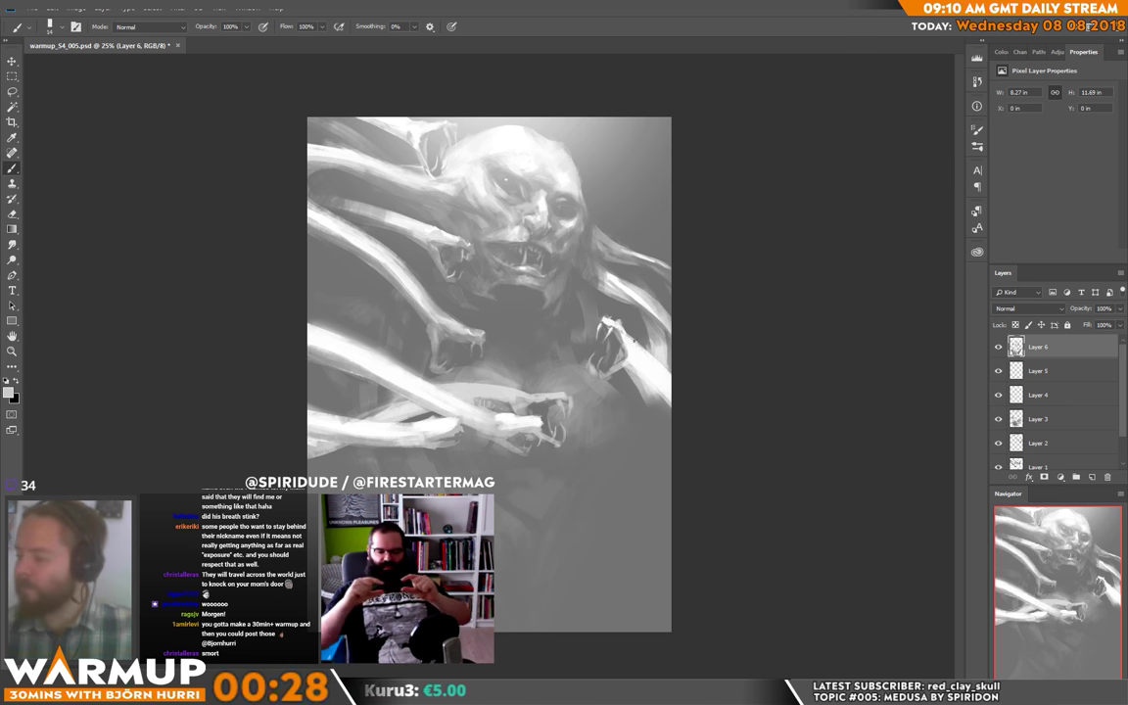
alt+click(638, 351)
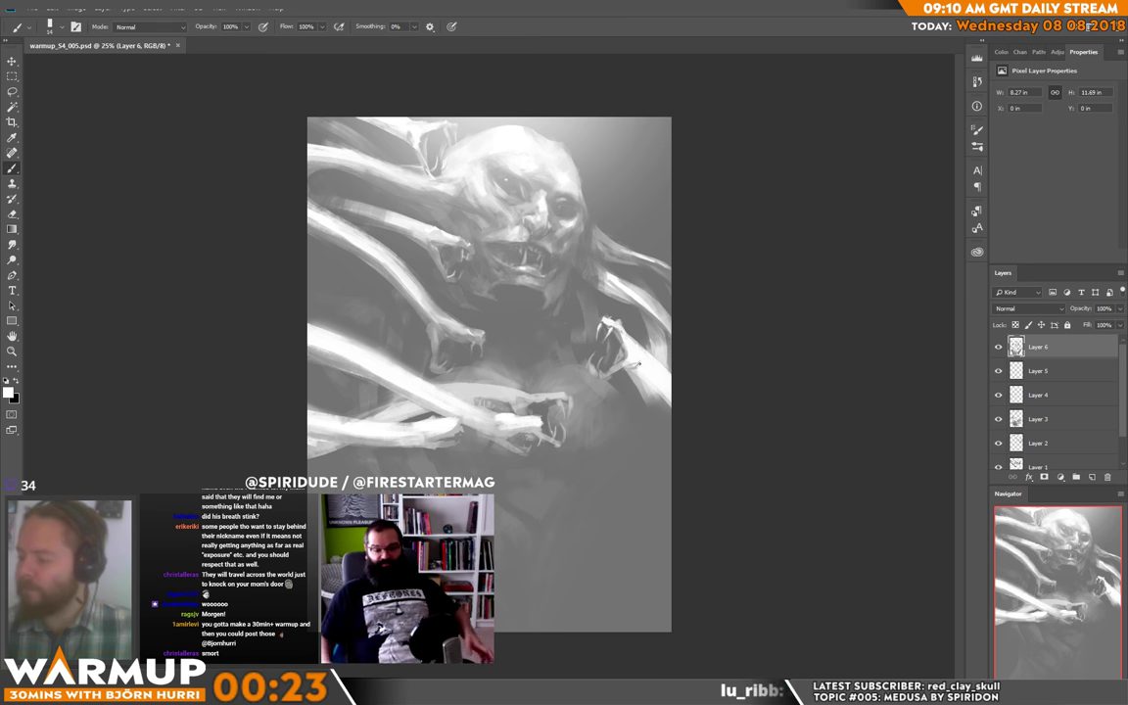
alt+click(572, 341)
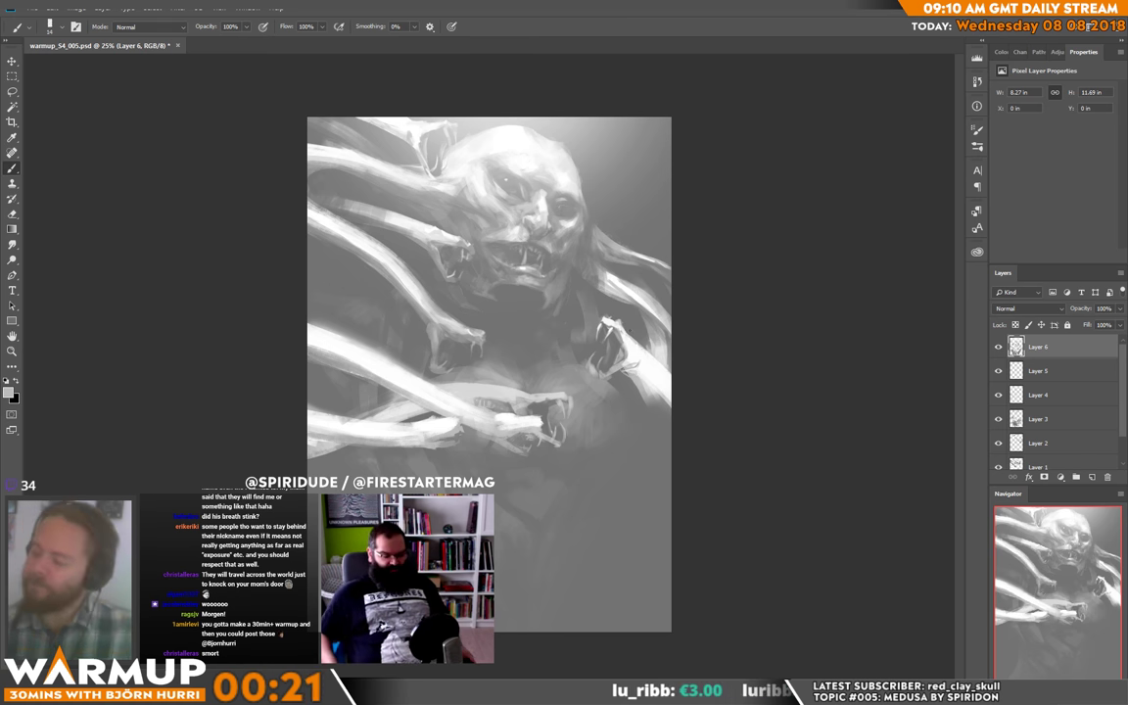
right_click(641, 364)
Step: Enlarge the brush to 50 px and paint darker marks on the pale right limb
drag(659, 177, 676, 177)
key(Return)
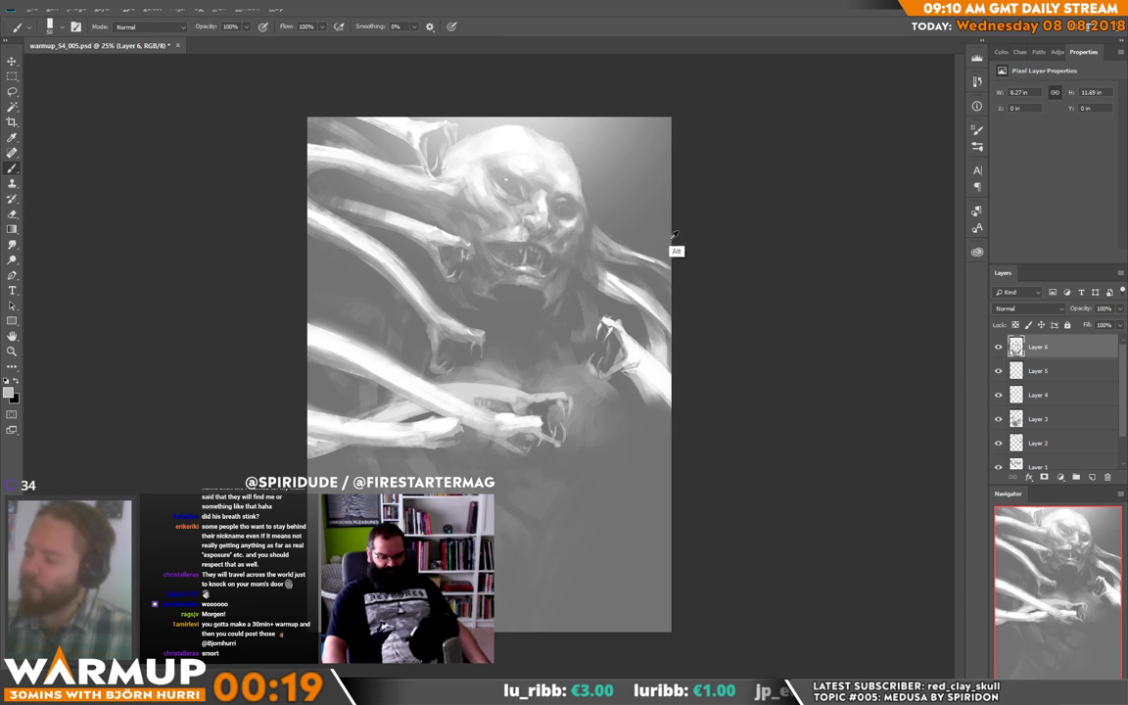
drag(570, 343, 596, 370)
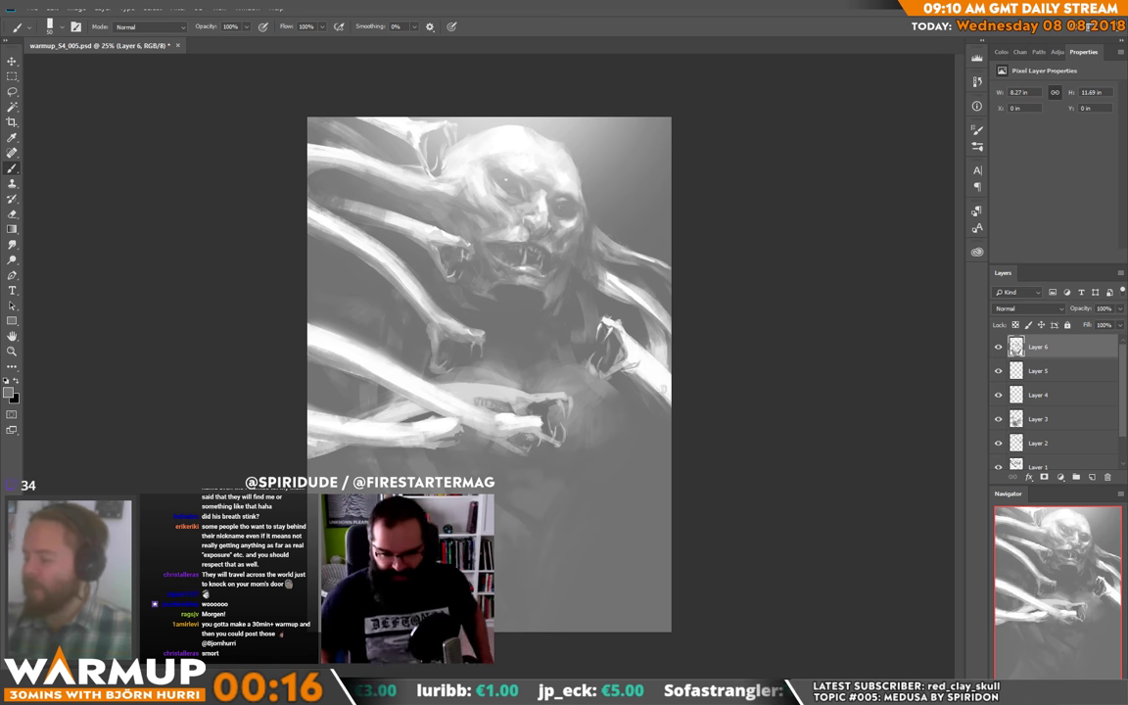
alt+click(514, 343)
alt+click(572, 387)
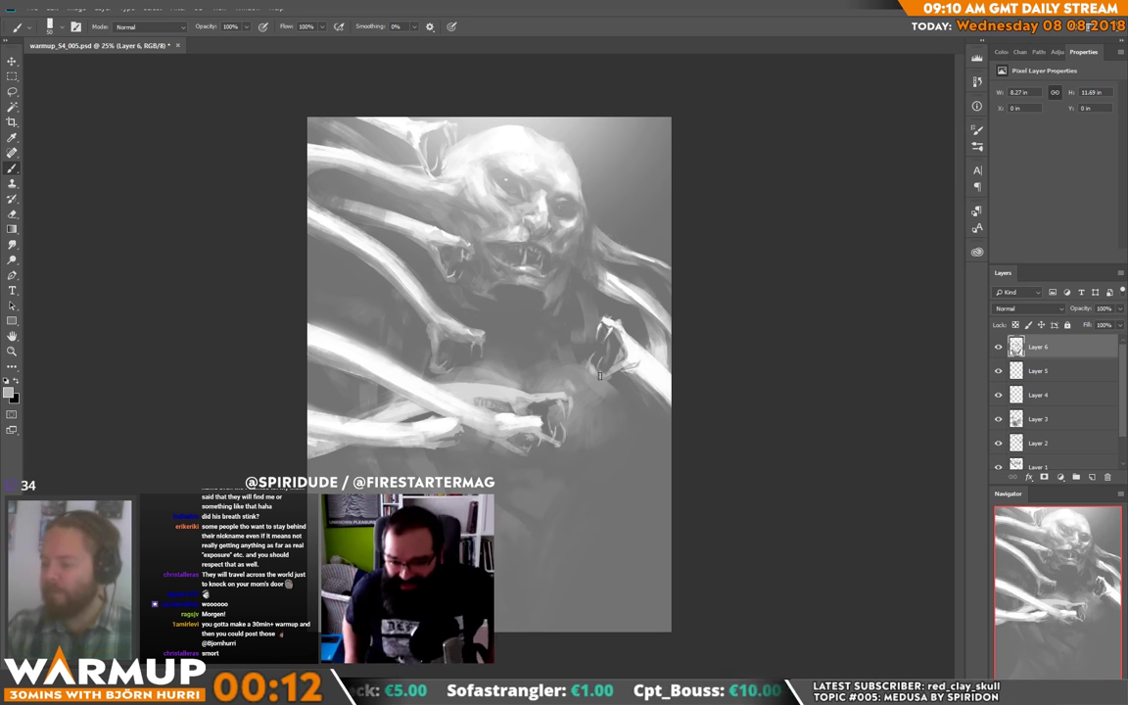
Step: Resize the brush down to 25 px for soft grey touches below the jaw
right_click(542, 285)
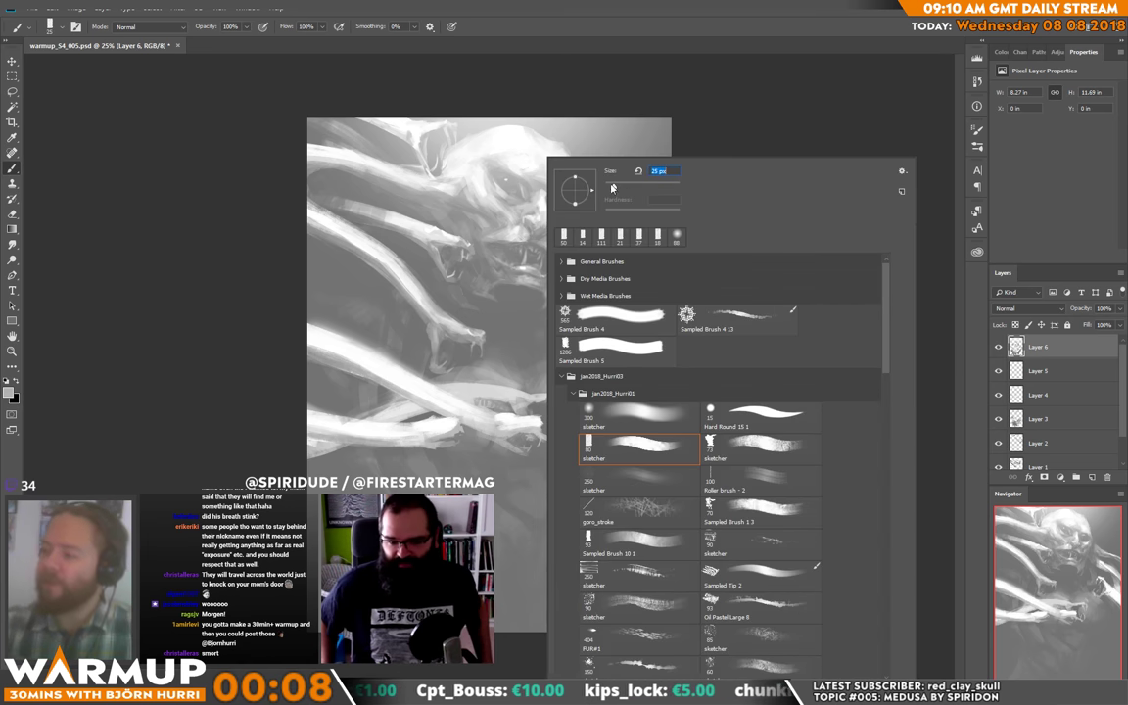
click(471, 280)
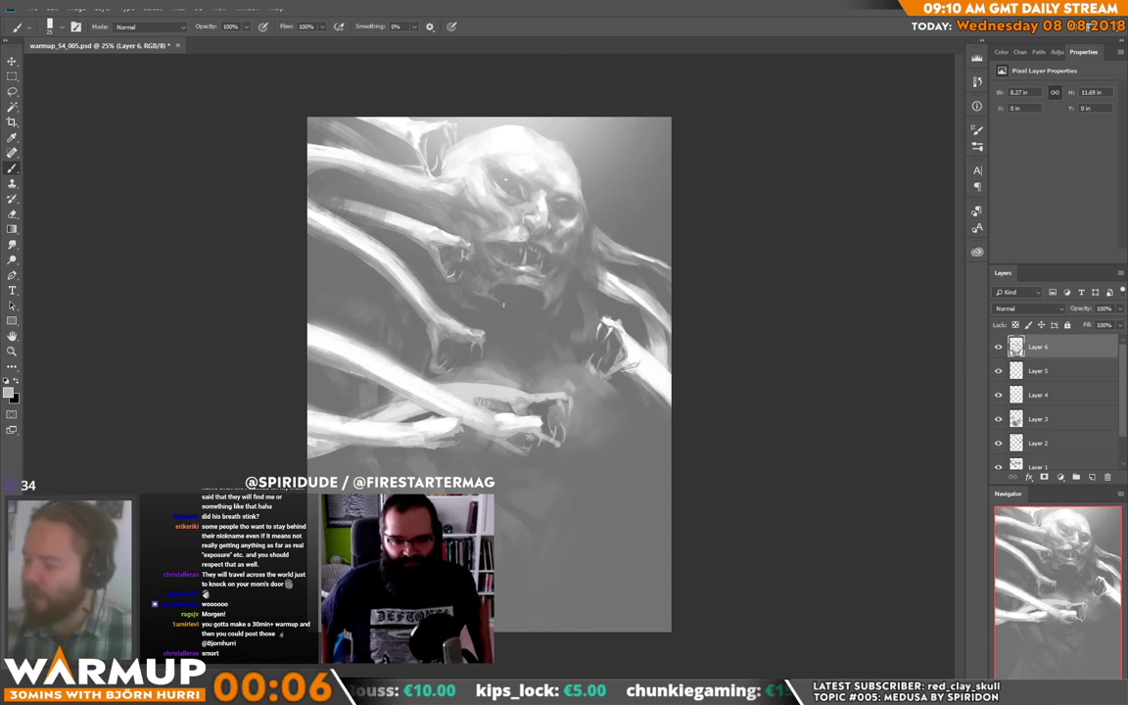
alt+right_click(502, 305)
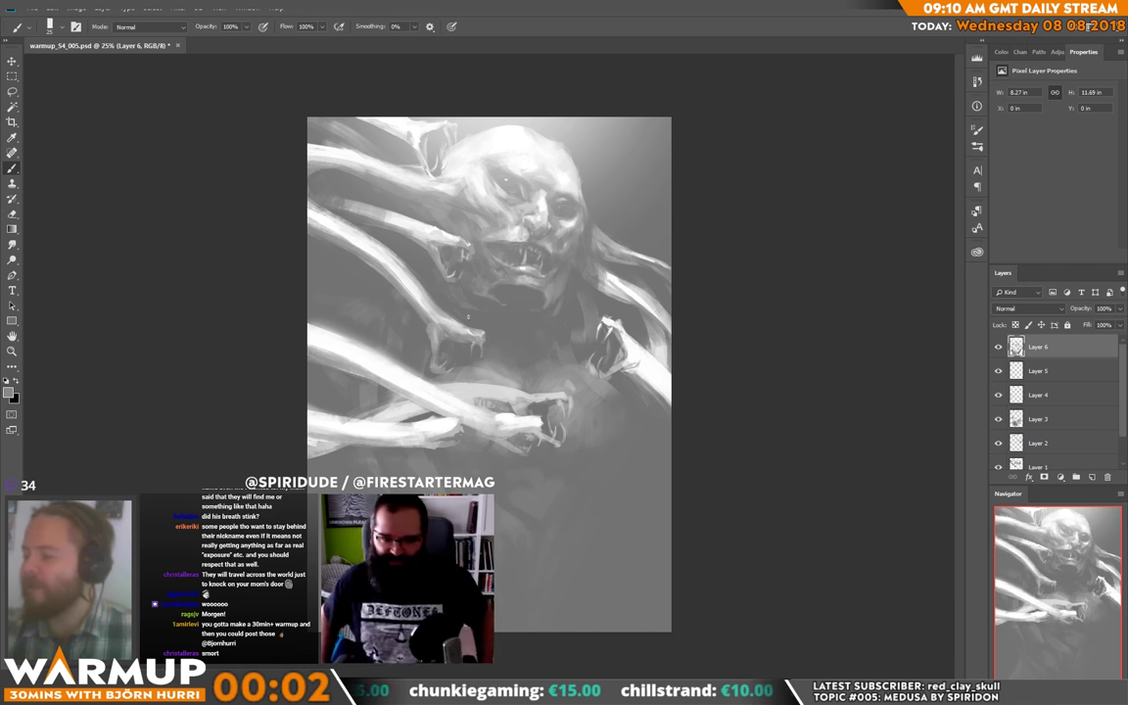
alt+right_click(470, 316)
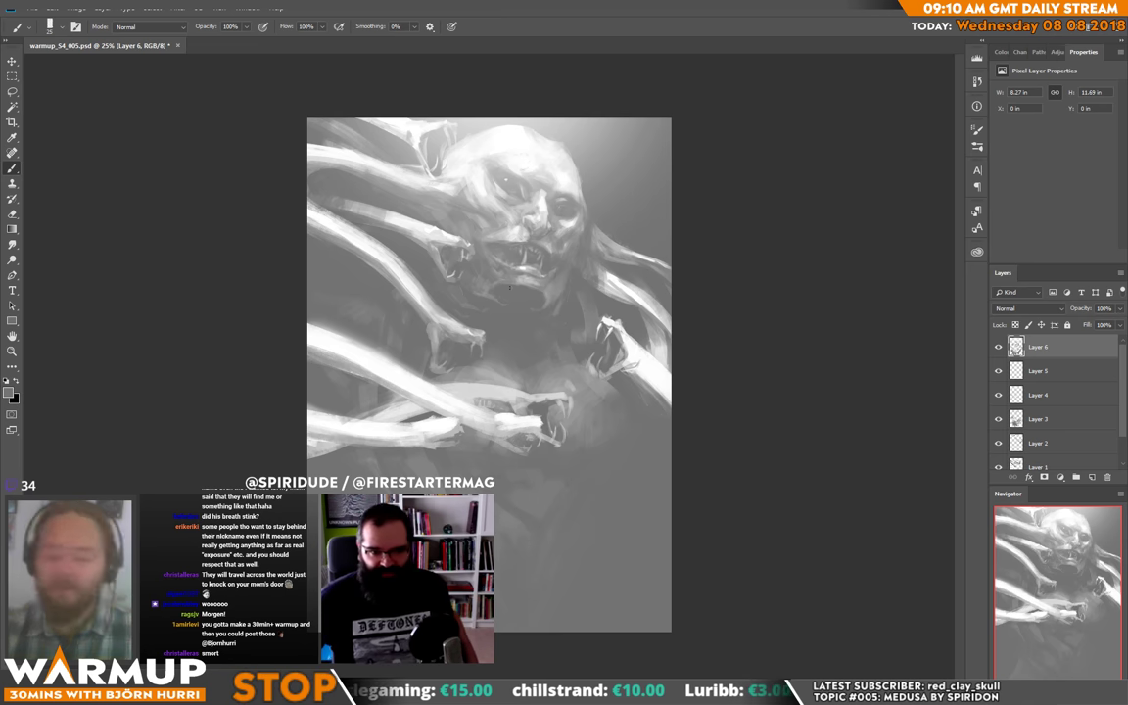
alt+right_click(451, 276)
alt+right_click(543, 314)
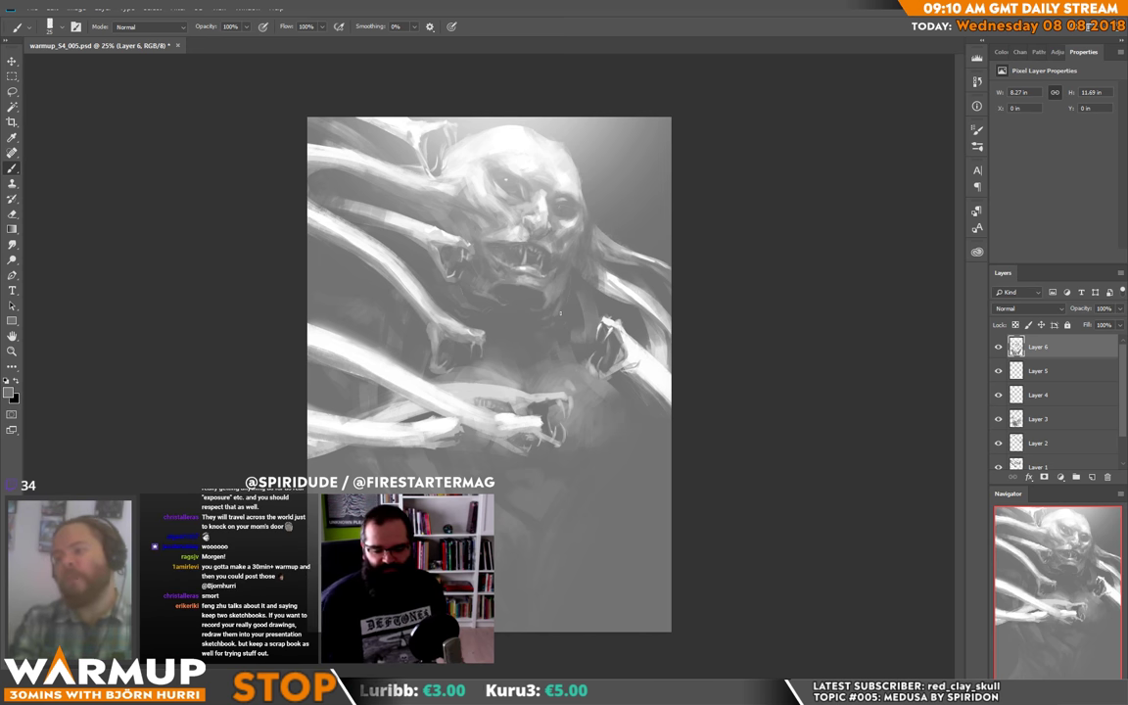
alt+click(503, 169)
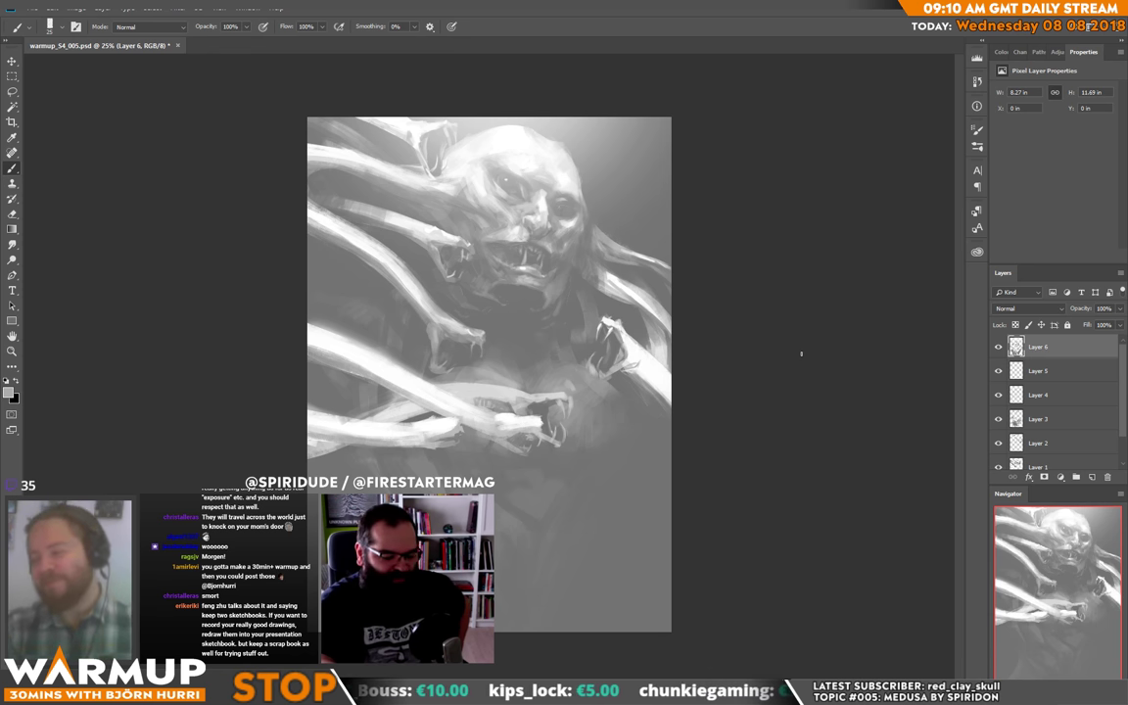
right_click(547, 334)
right_click(546, 287)
key(Escape)
click(423, 321)
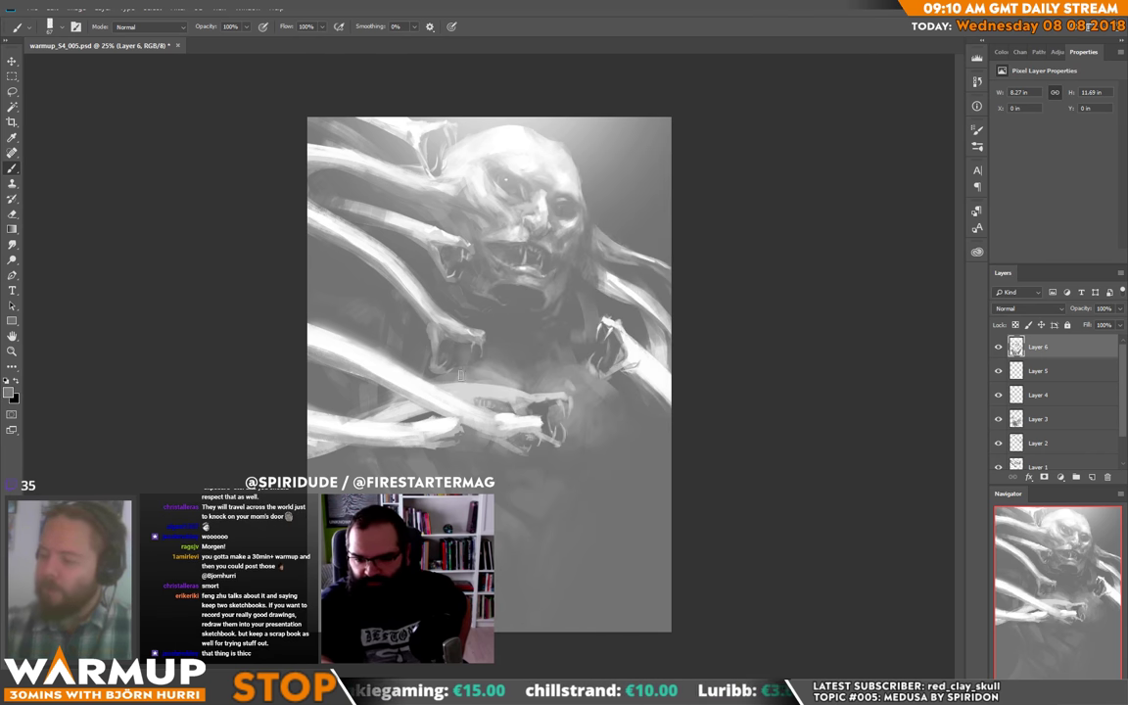
alt+click(473, 352)
alt+click(389, 327)
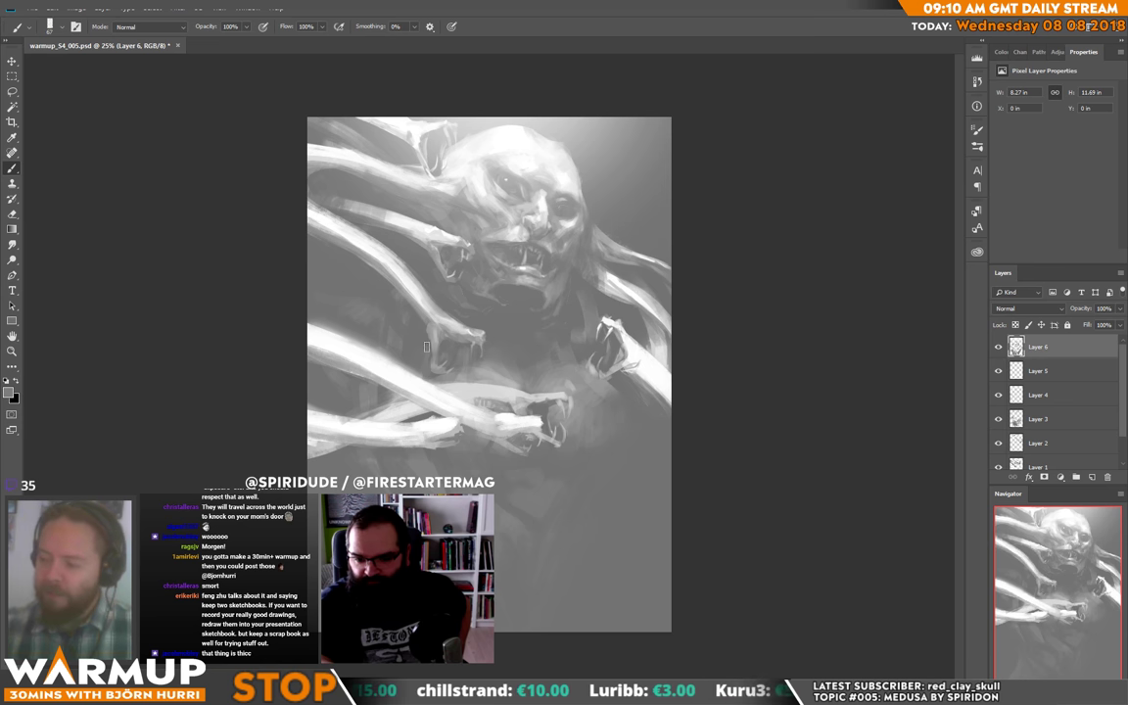